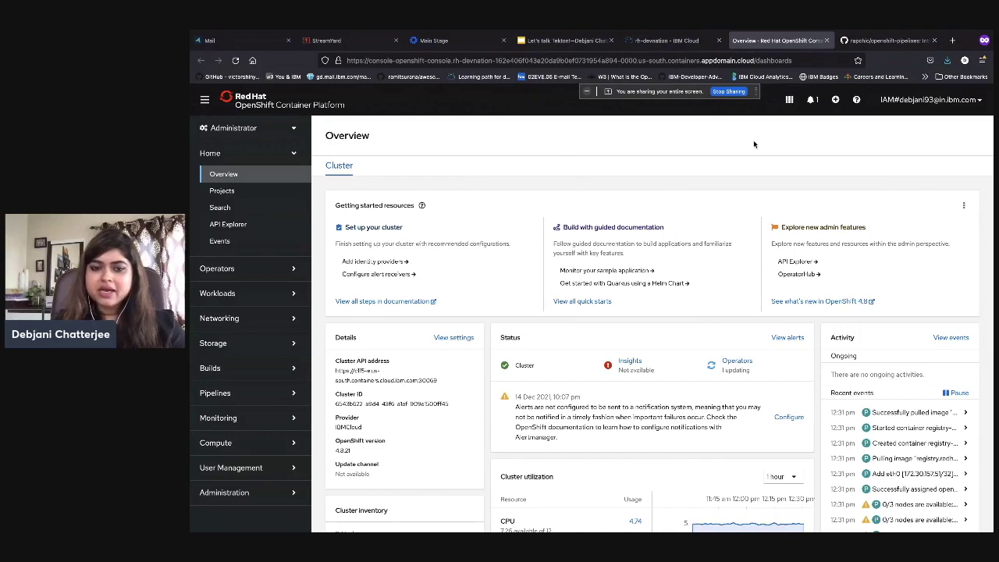
Copy the openshift-pipelines GitHub repository URL and post it in the DevNation Day India 2021 stage chat.
mouse_move(819, 32)
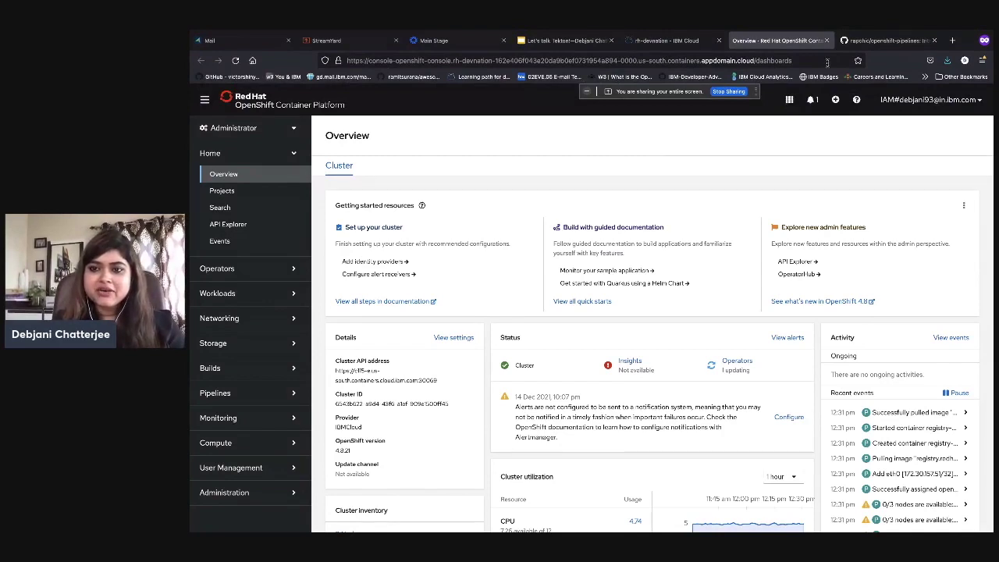
click(854, 43)
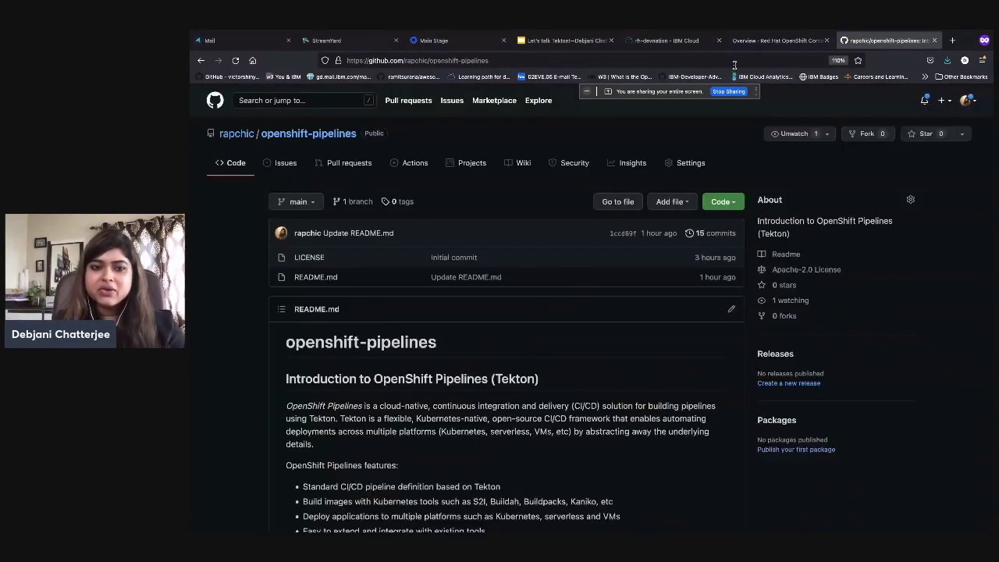
click(734, 63)
key(ctrl+c)
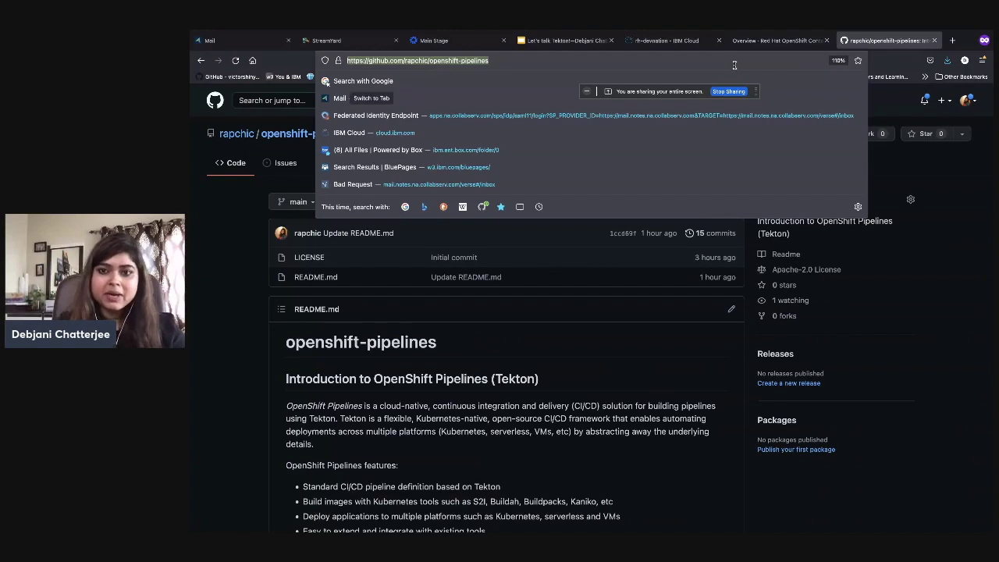
click(435, 41)
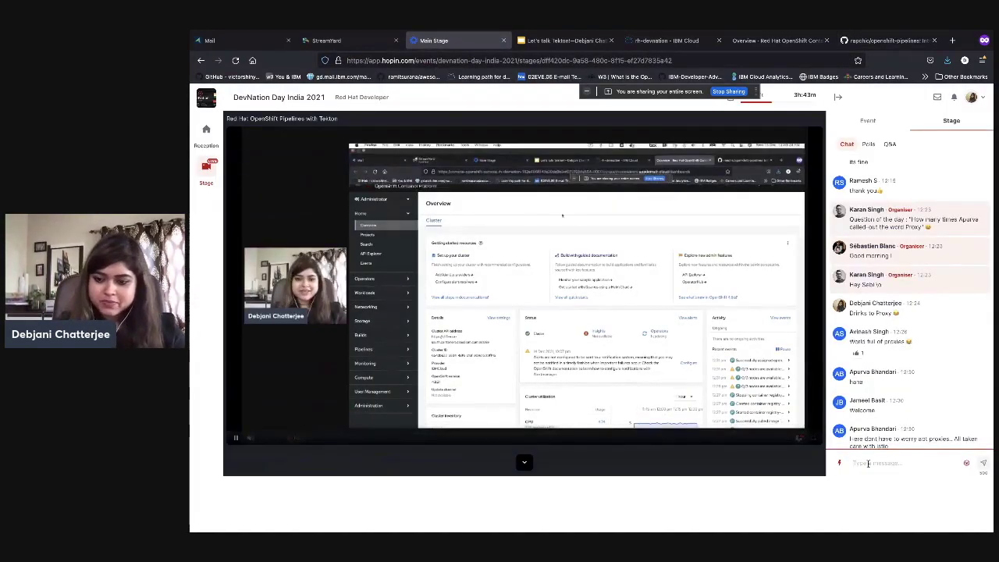
click(868, 463)
key(ctrl+v)
key(Return)
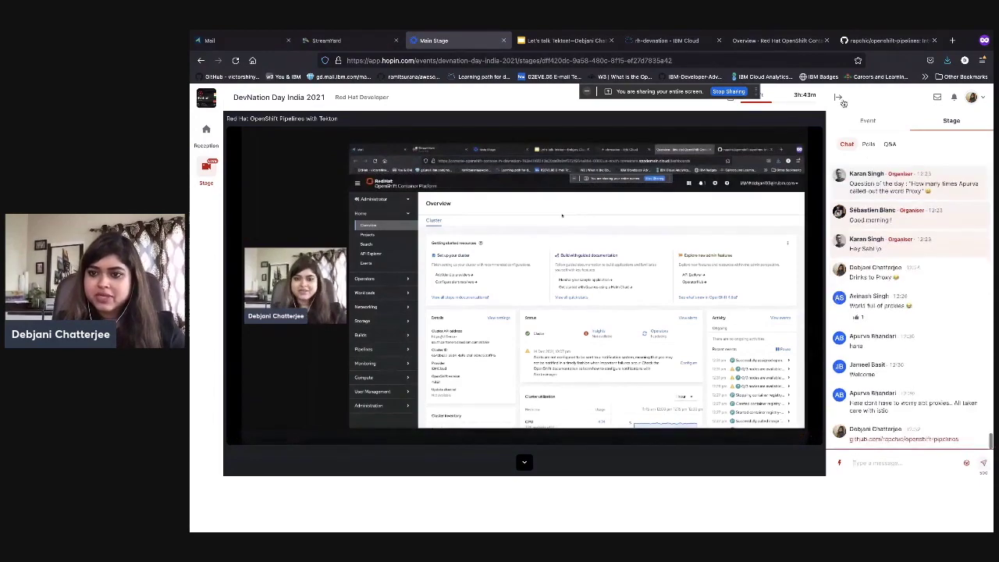
Turn off the camera in the StreamYard studio and return to the openshift-pipelines repository.
click(880, 41)
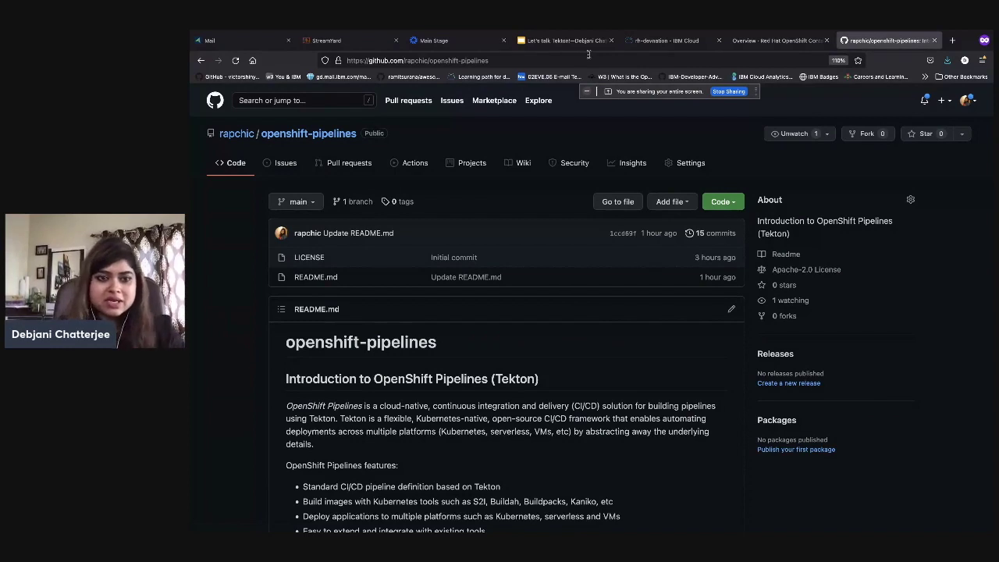
click(357, 42)
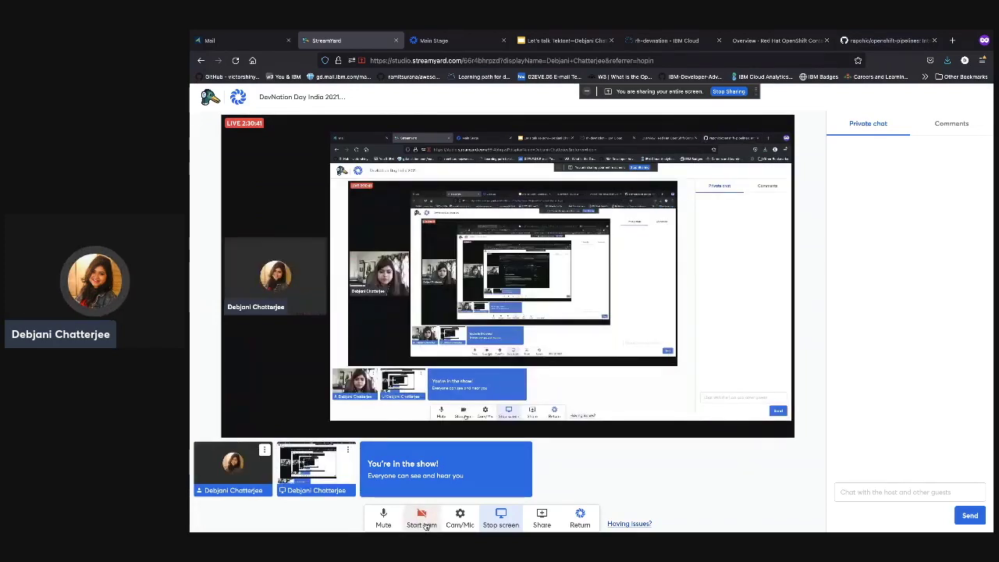
click(887, 41)
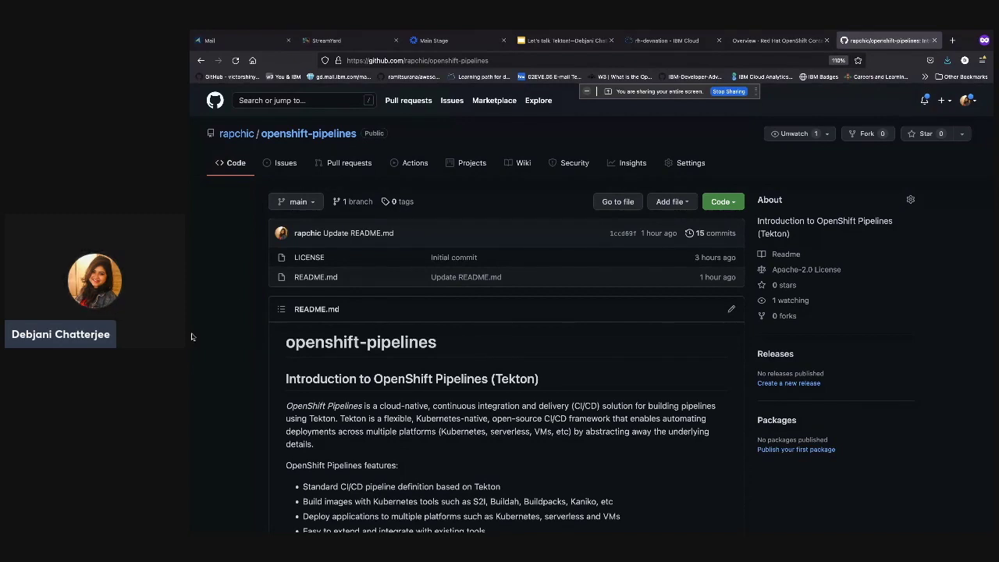
Look through the Tekton presentation, opening the Tekton Runtime CRDs slide and the Tekton Features: Dashboard slide.
click(548, 43)
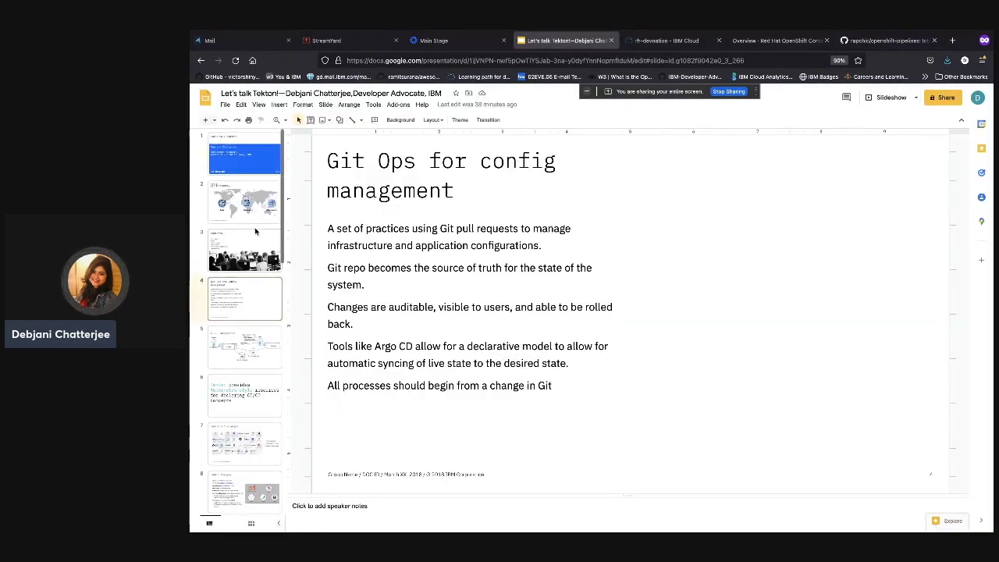
scroll(254, 231, down, 4)
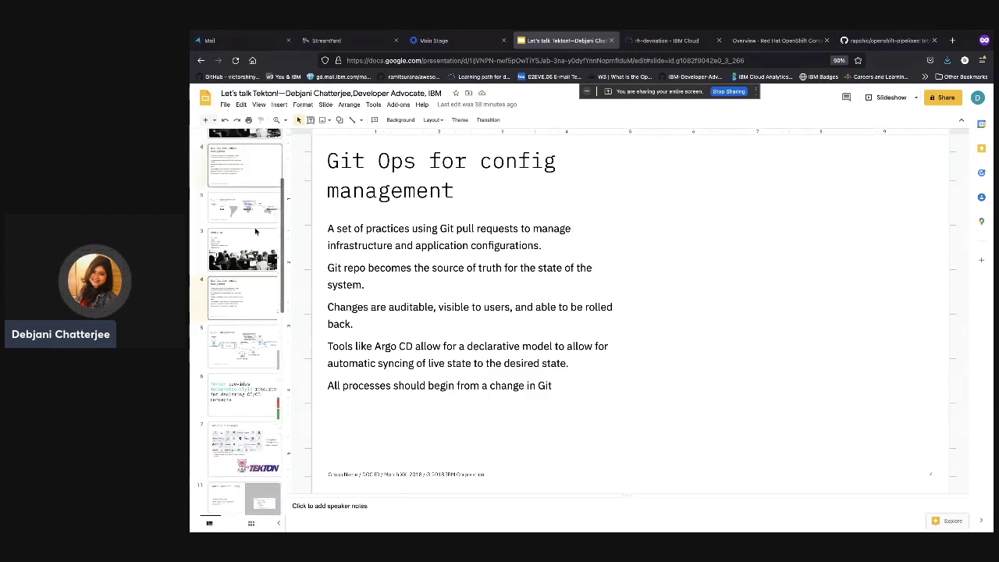
scroll(254, 231, down, 5)
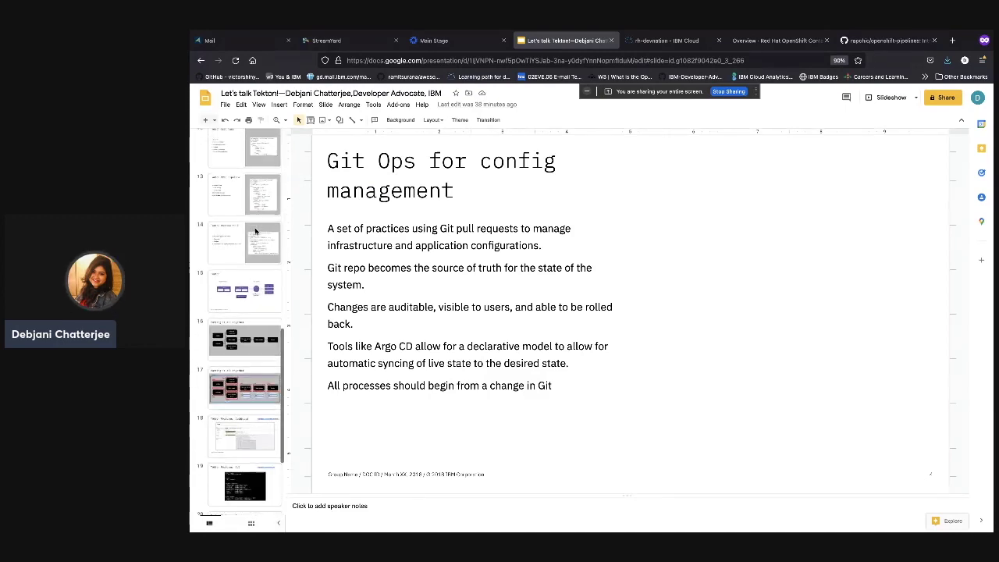
click(251, 236)
scroll(251, 234, down, 2)
scroll(250, 237, down, 1)
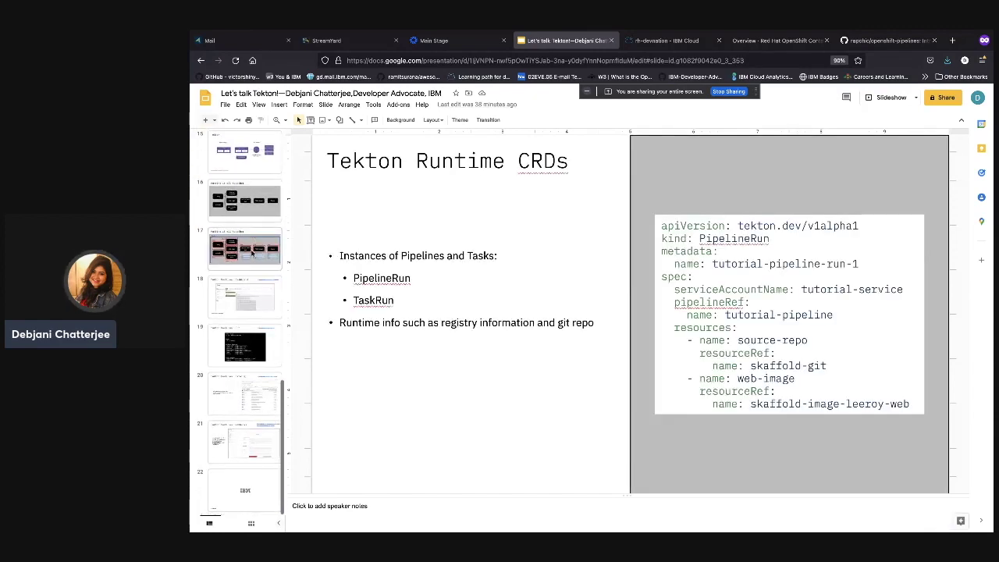
click(245, 296)
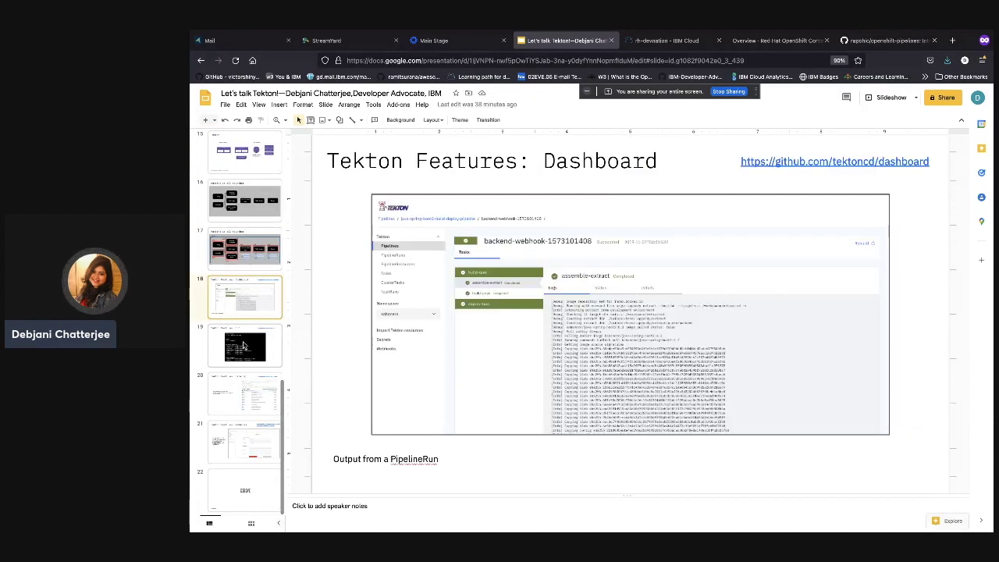
Go back to slide 6 about Tekton's Kubernetes-style resources for CI/CD and look over the neighbouring slides.
scroll(243, 345, up, 10)
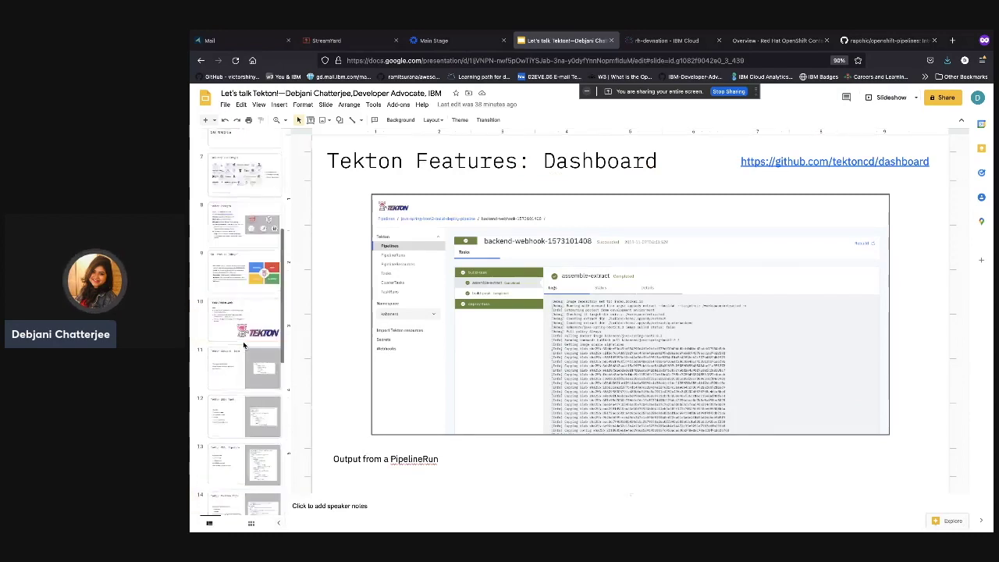
scroll(243, 341, up, 3)
click(244, 394)
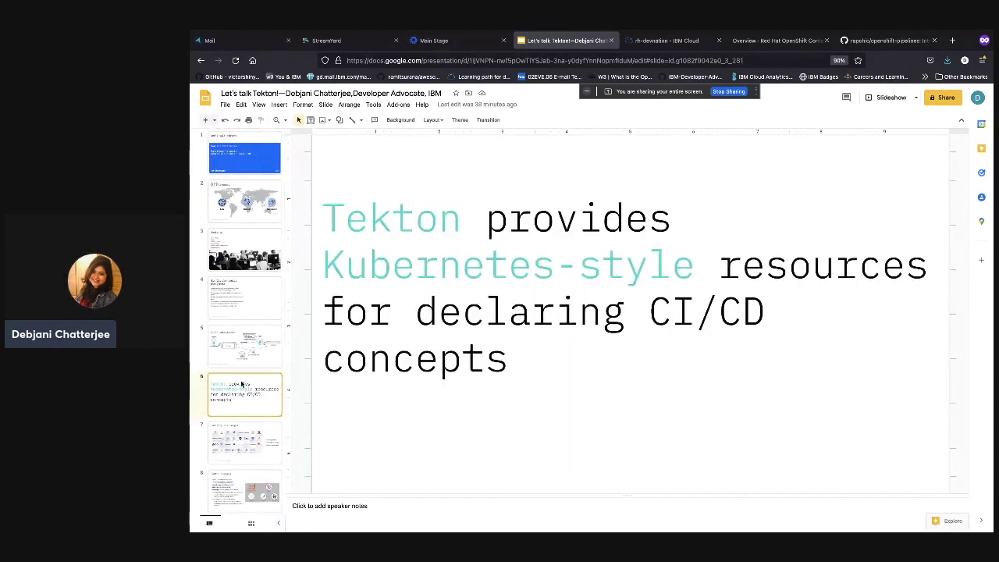
scroll(248, 340, down, 1)
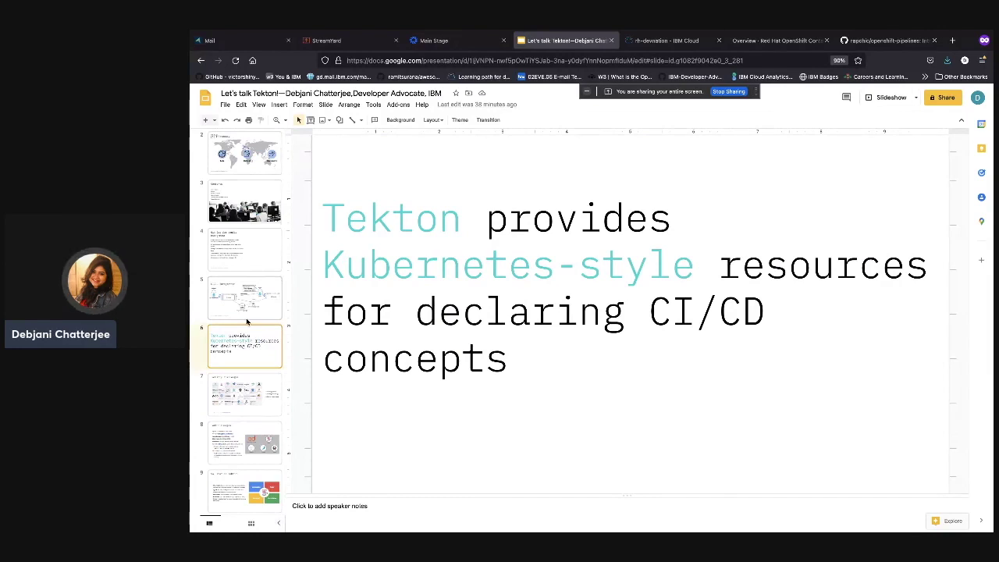
scroll(247, 332, down, 2)
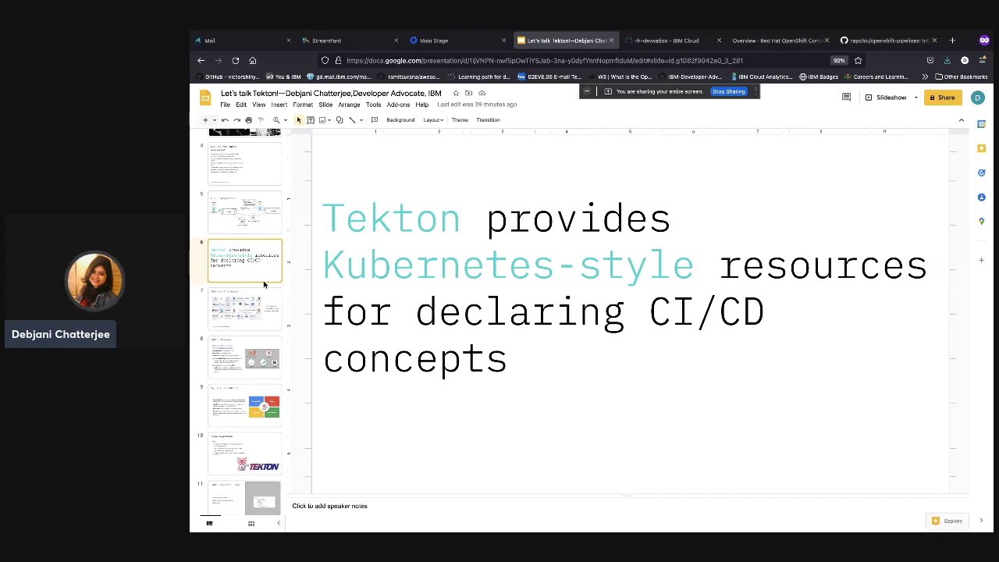
scroll(263, 285, up, 3)
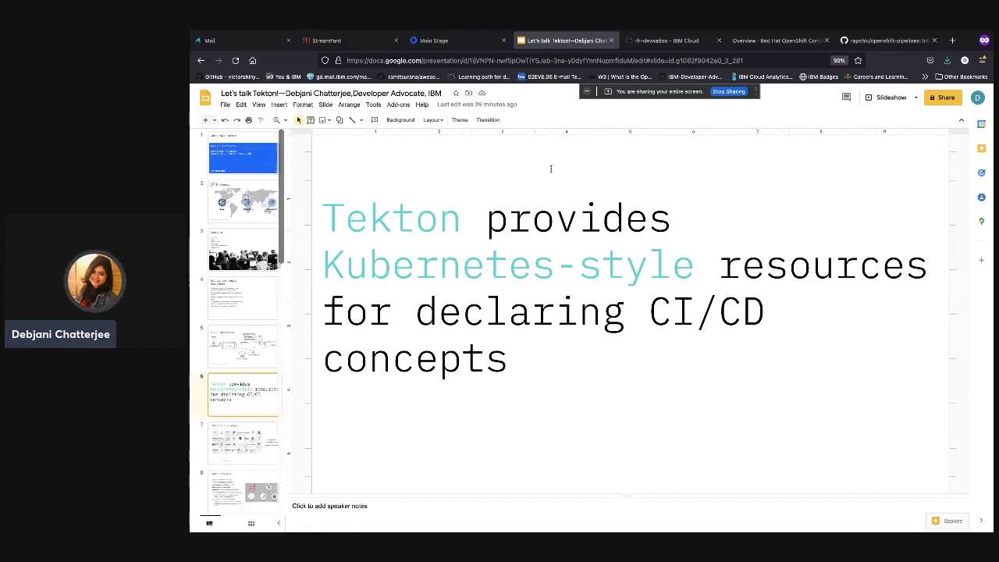
Read the introduction to OpenShift Pipelines in the openshift-pipelines repository's README.
click(881, 40)
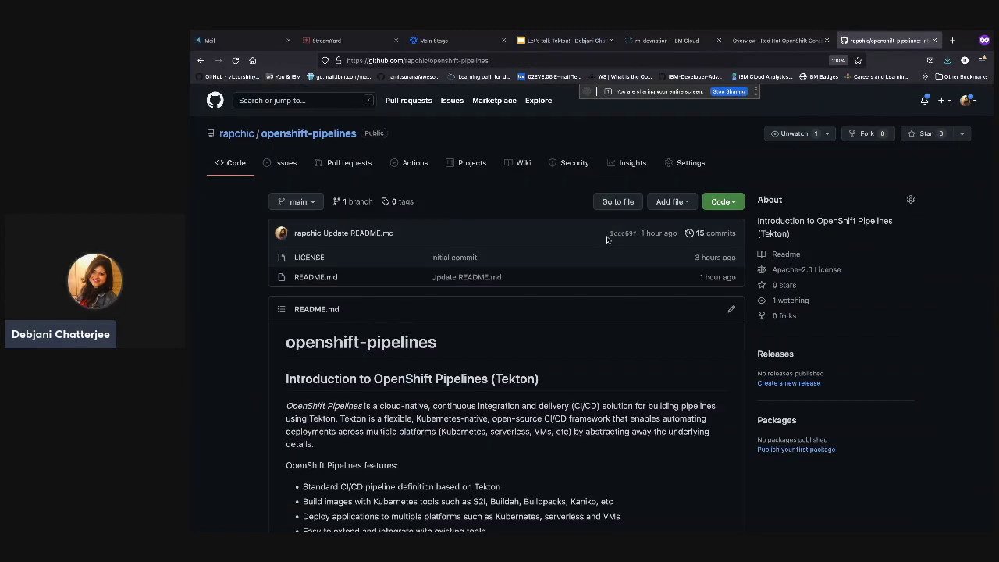
scroll(606, 239, down, 3)
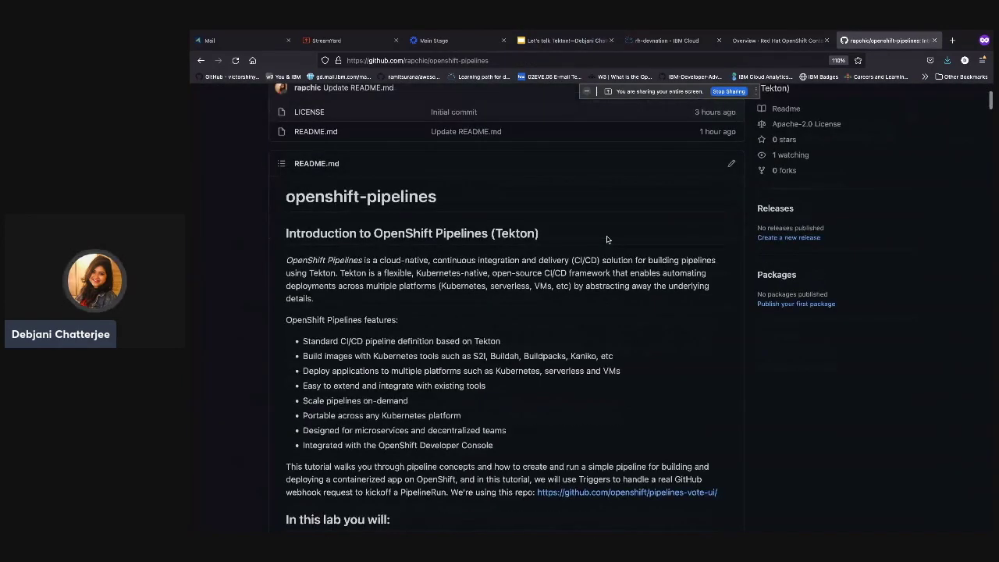
scroll(606, 239, down, 1)
scroll(597, 173, down, 1)
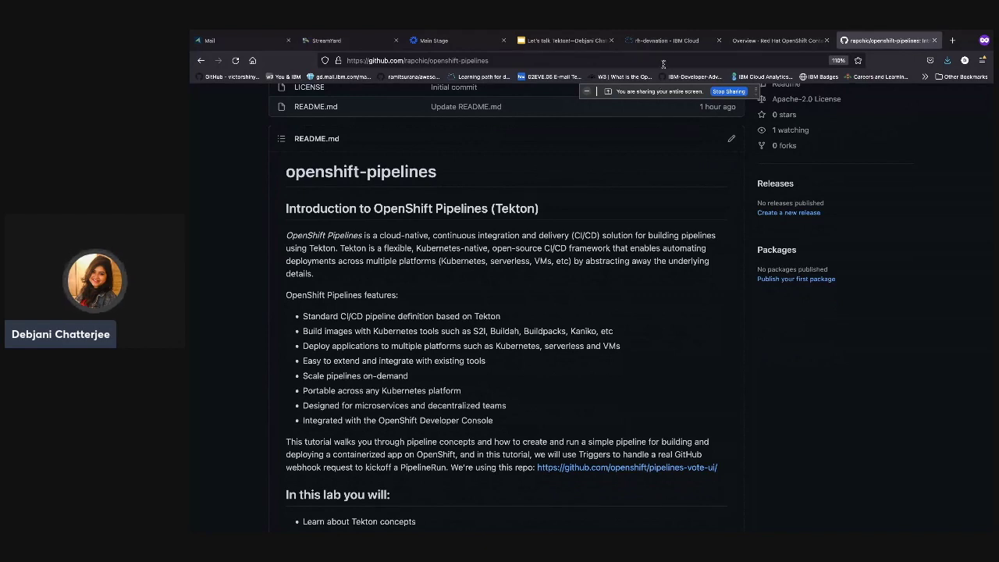
Review the rh-devnation cluster in IBM Cloud, its OpenShift web console overview and the terminal's cluster login.
click(661, 46)
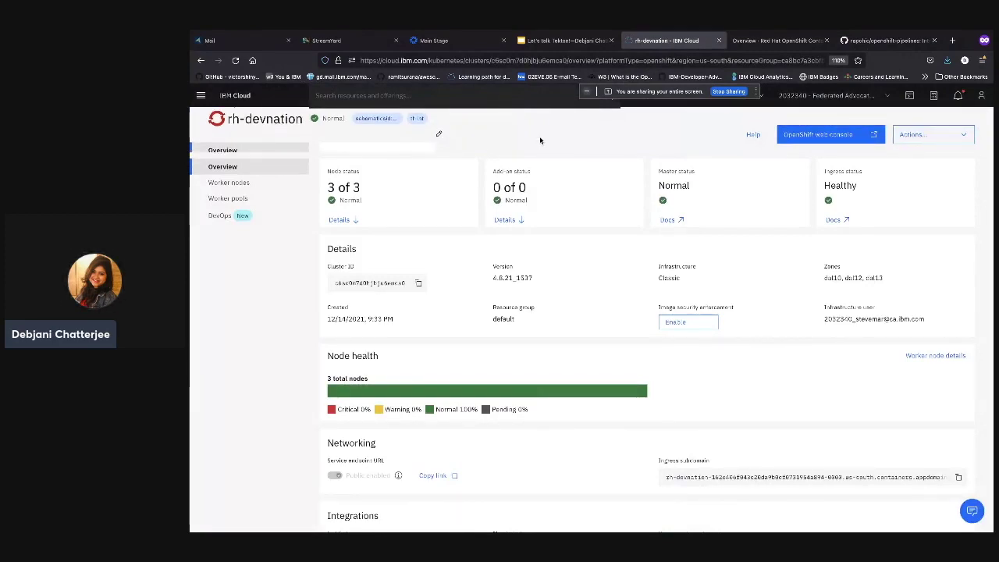
scroll(540, 136, down, 1)
click(775, 40)
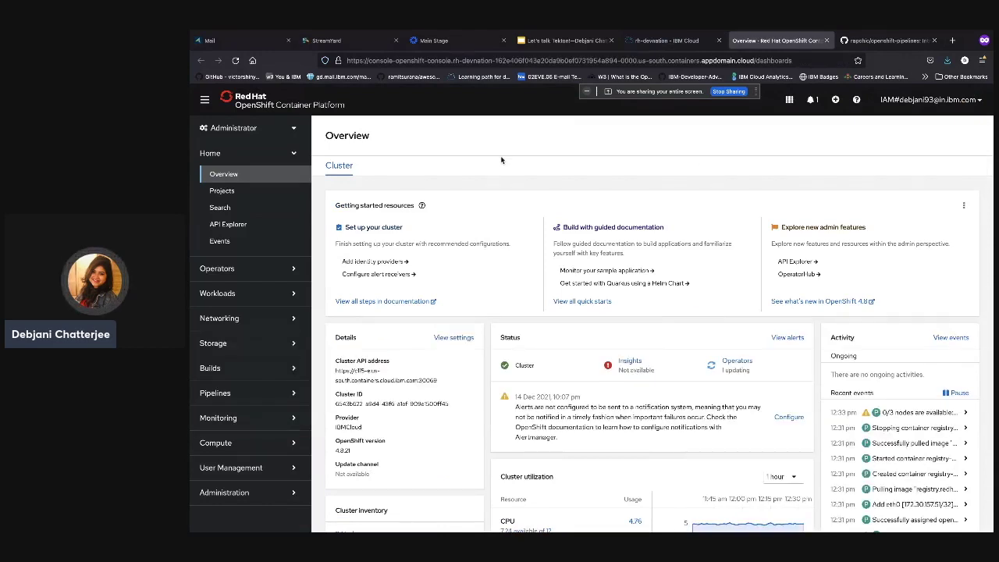
key(super+Tab)
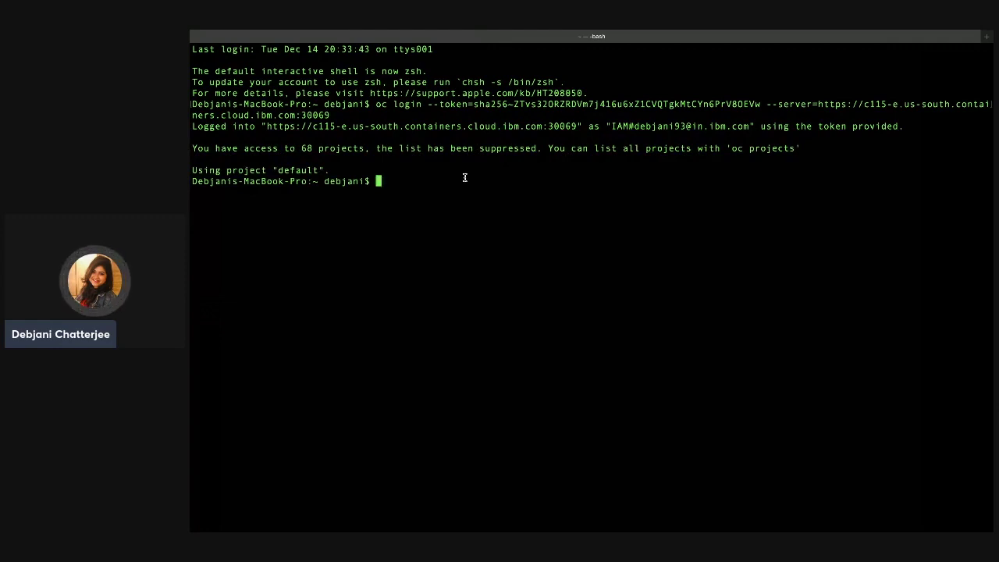
key(super+Tab)
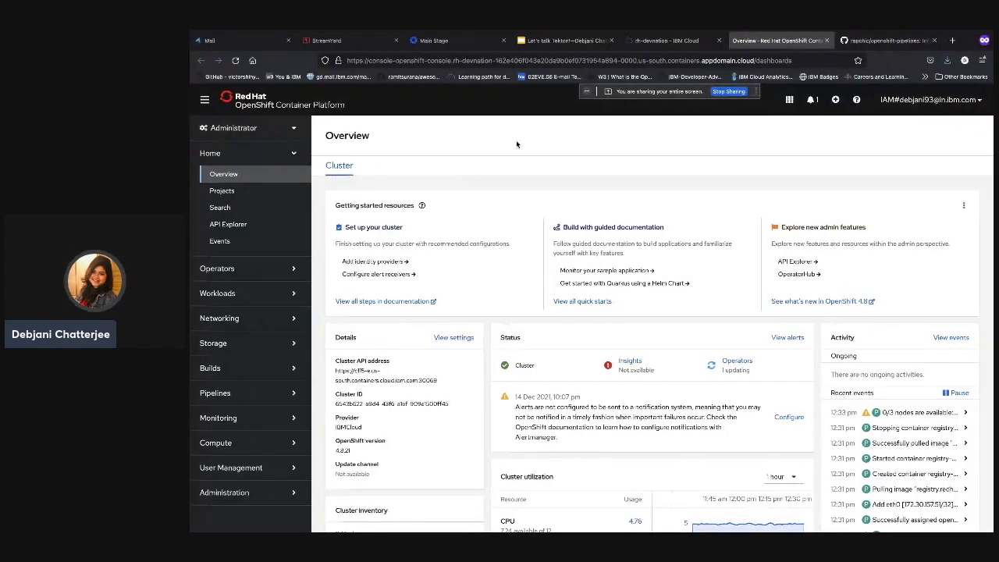
Return to the README on GitHub and review the OpenShift Pipelines features and the lab's task list.
click(863, 43)
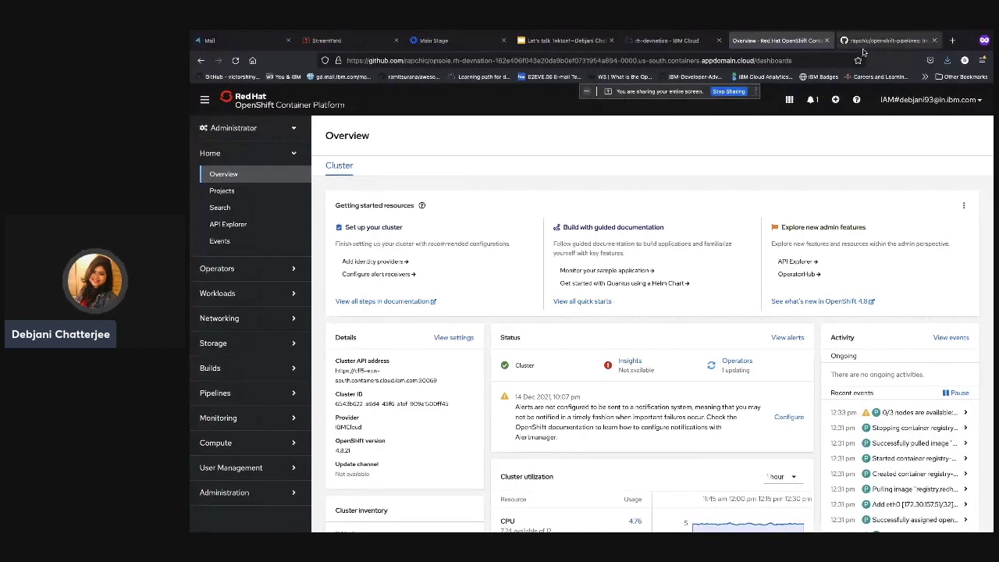
scroll(709, 108, down, 2)
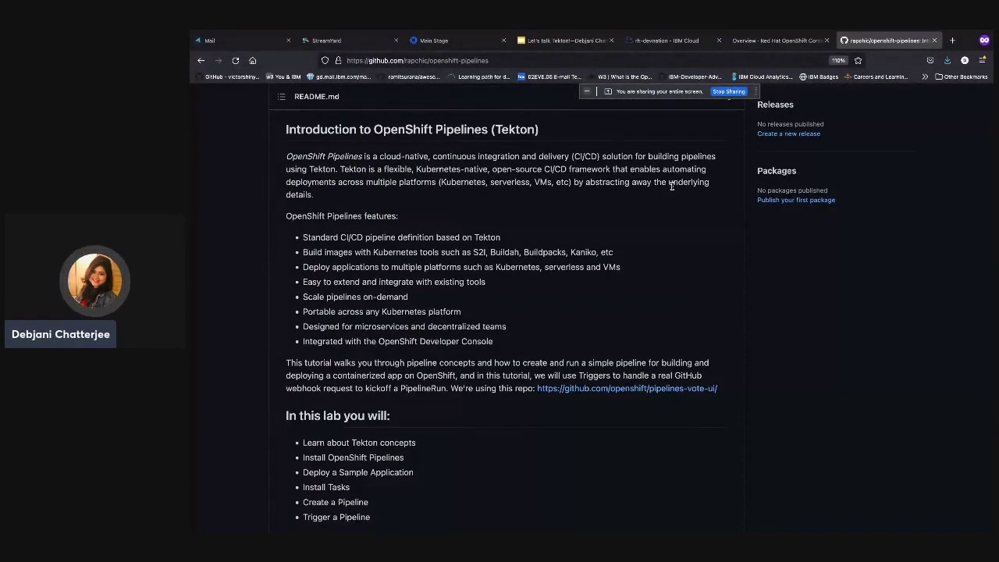
scroll(671, 186, down, 1)
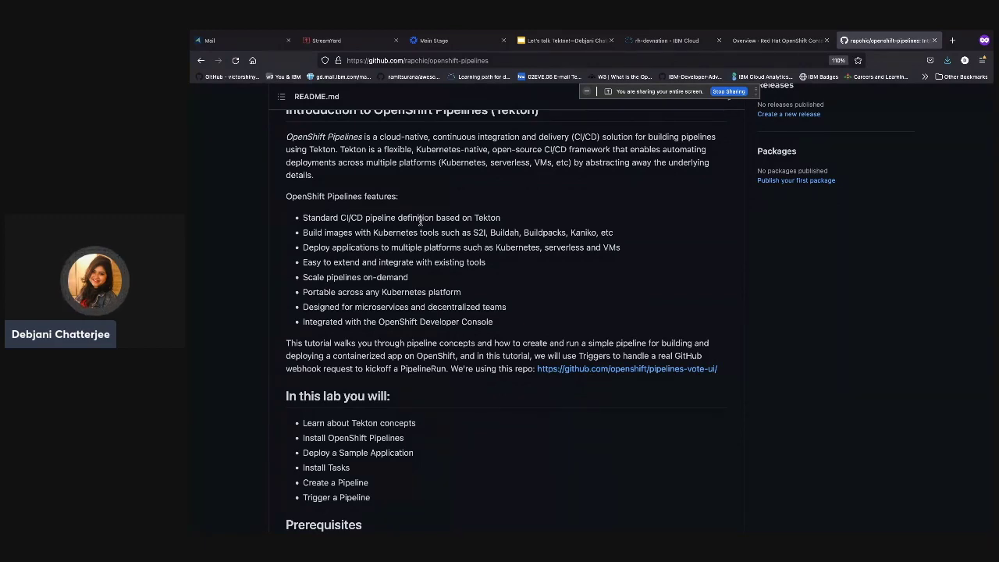
Check the event's stage chat, the StreamYard studio and the rh-devnation cluster page.
click(444, 43)
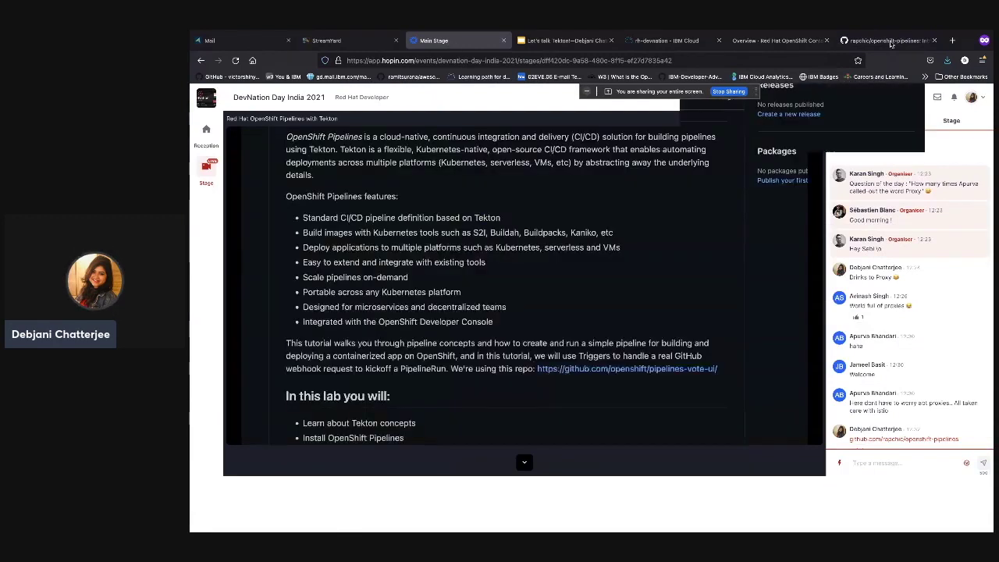
click(890, 40)
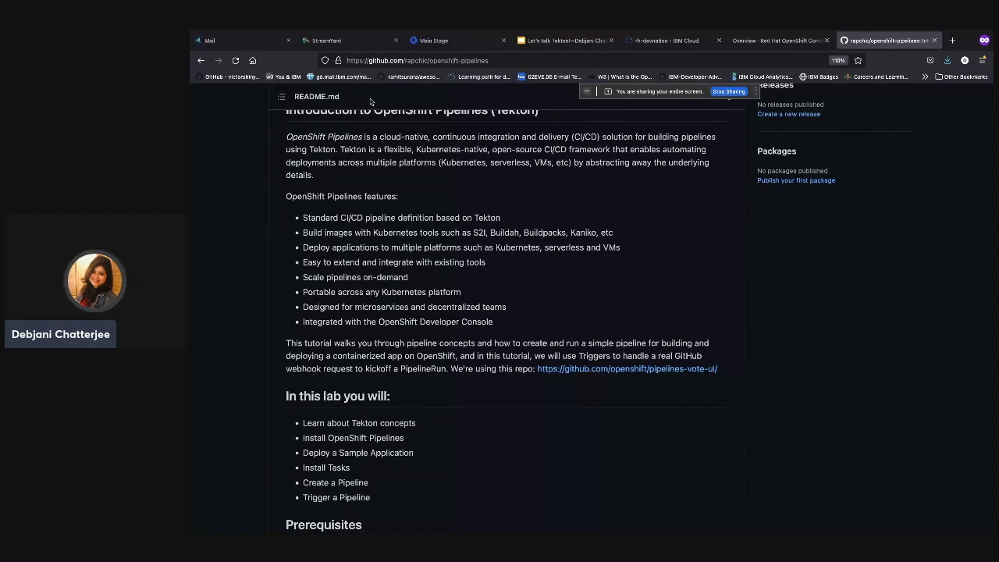
click(326, 40)
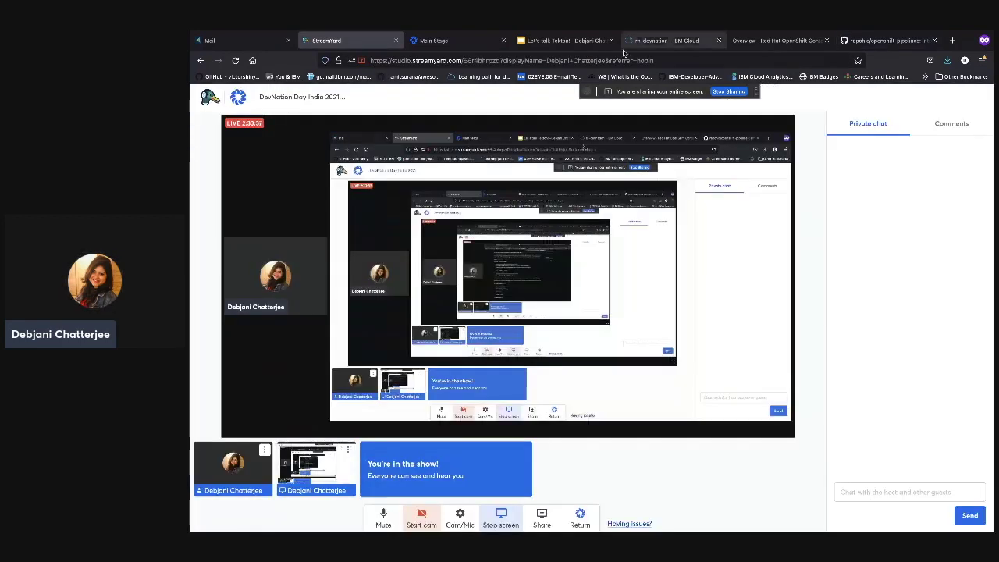
click(648, 41)
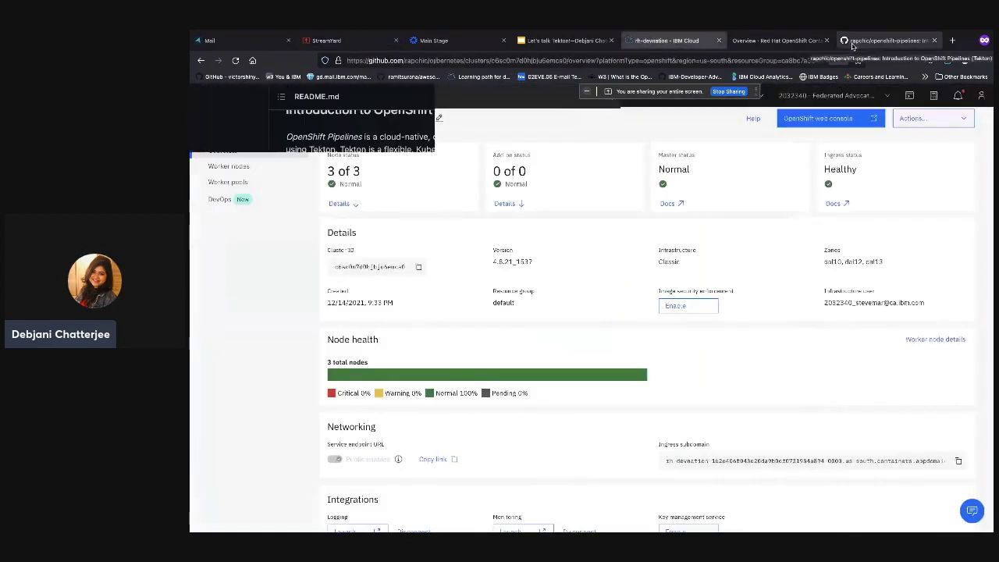
Read on in the README from the lab outline to the Prerequisites and Setting up sections.
click(886, 40)
scroll(798, 240, down, 1)
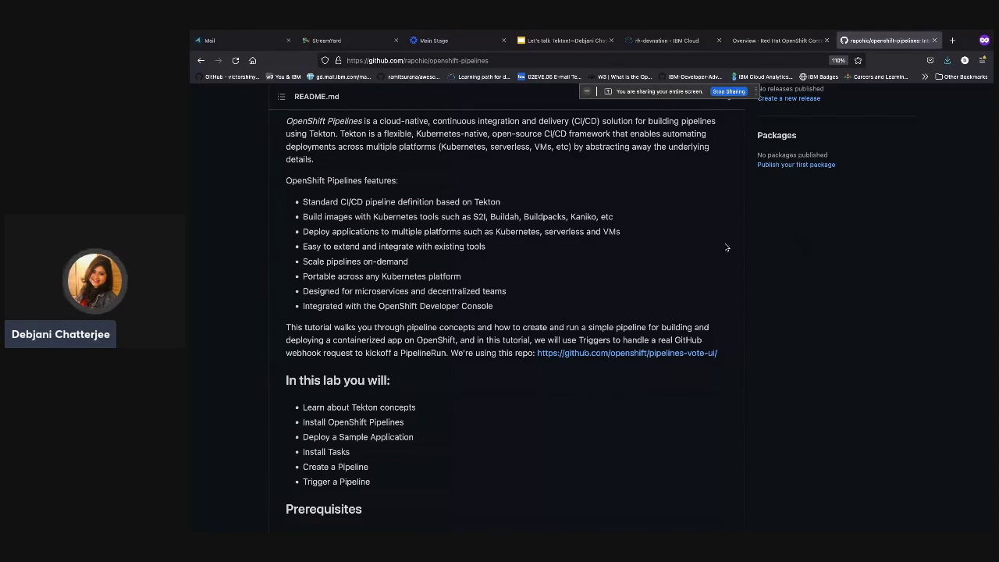
scroll(727, 248, down, 1)
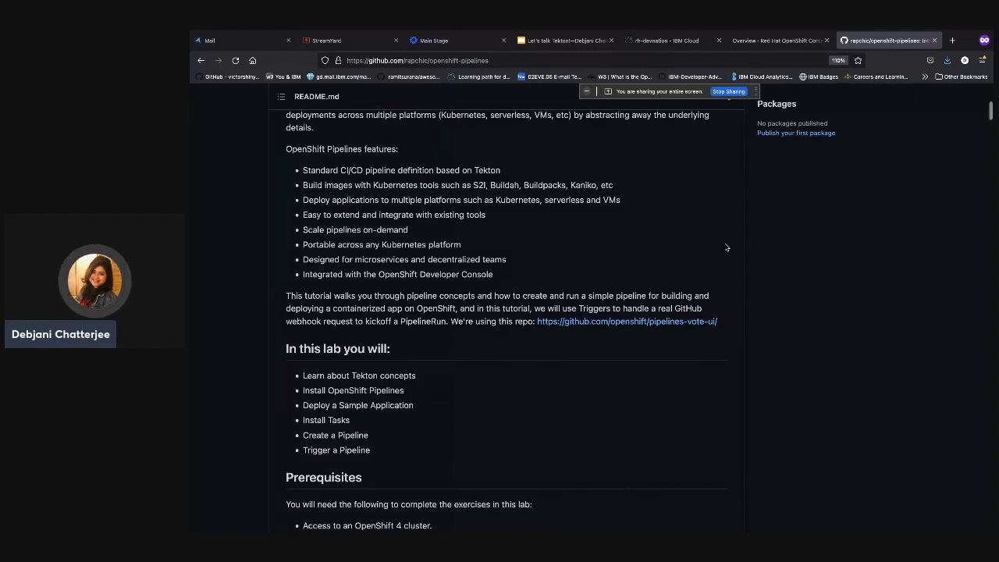
scroll(727, 247, down, 4)
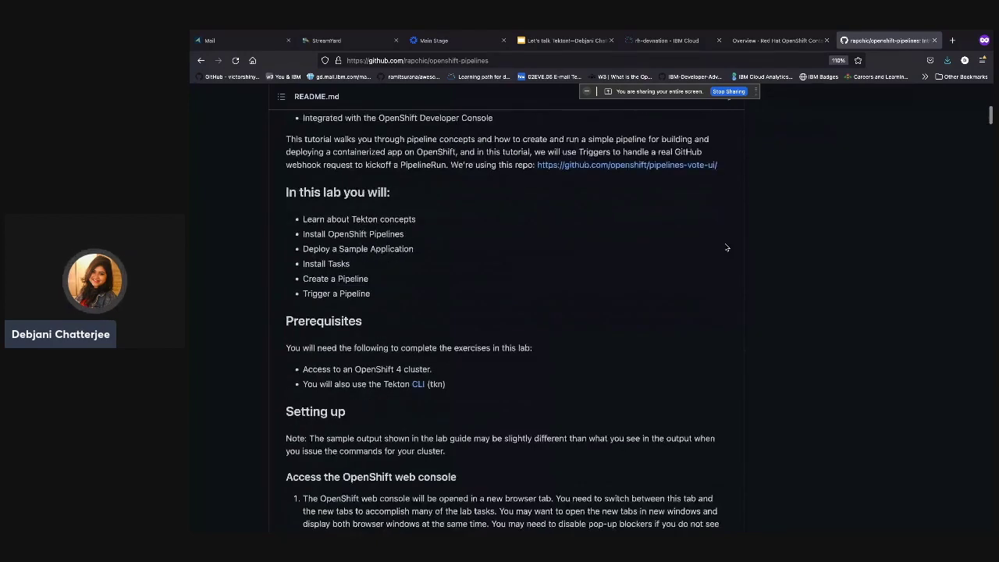
Read the README's Prerequisites and Setting up sections, glancing at the OpenShift console overview and the logged-in terminal.
scroll(726, 247, down, 2)
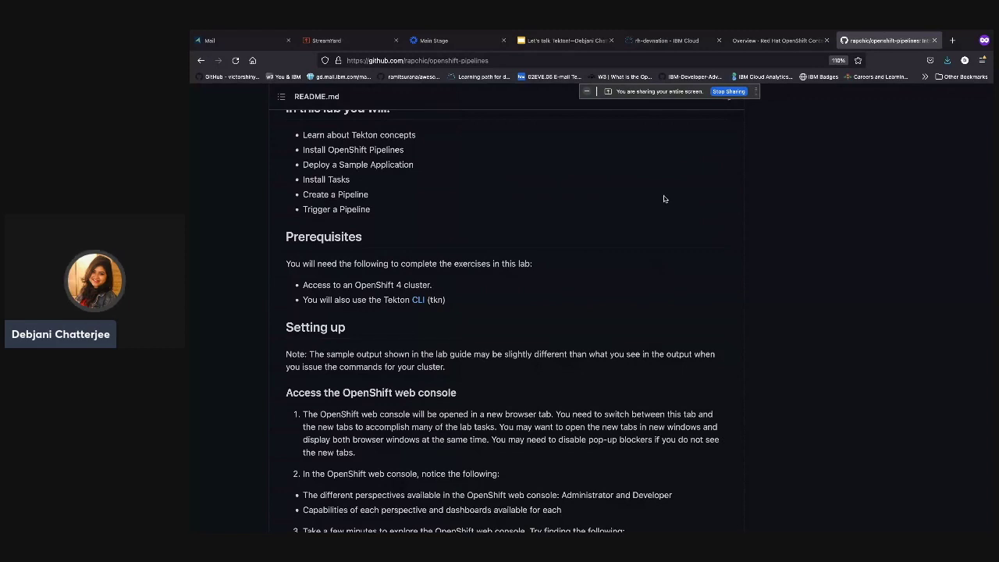
click(741, 45)
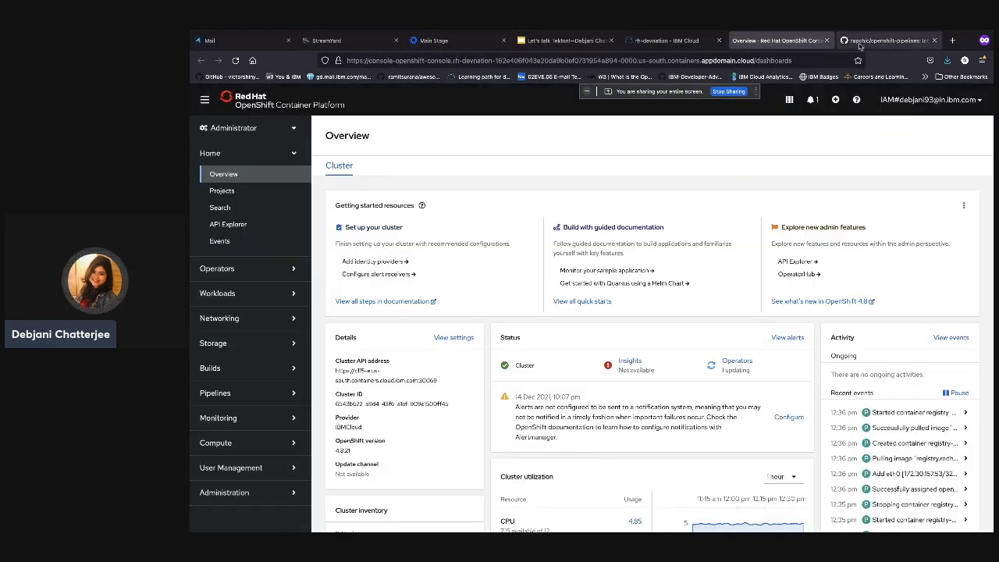
click(886, 39)
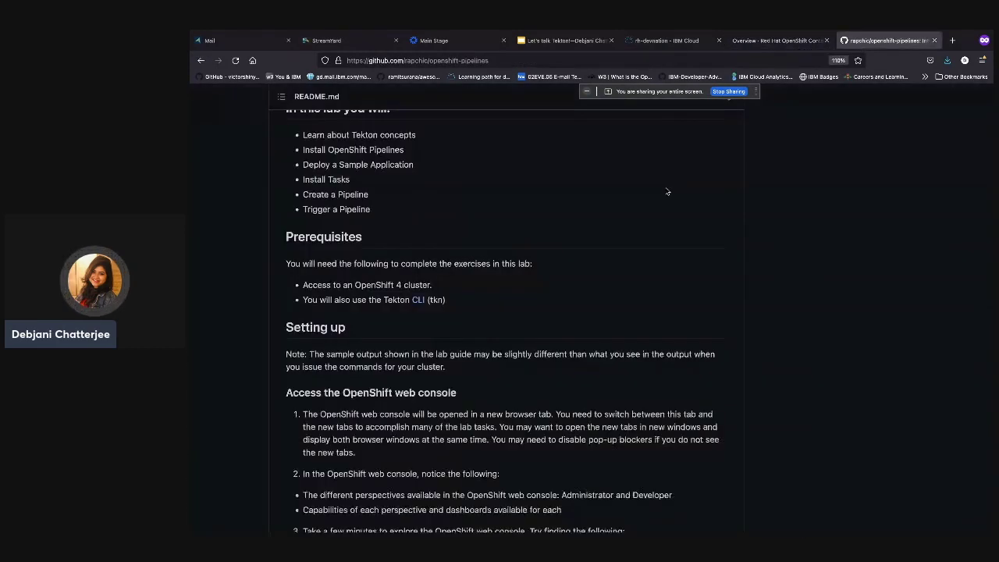
scroll(667, 191, down, 1)
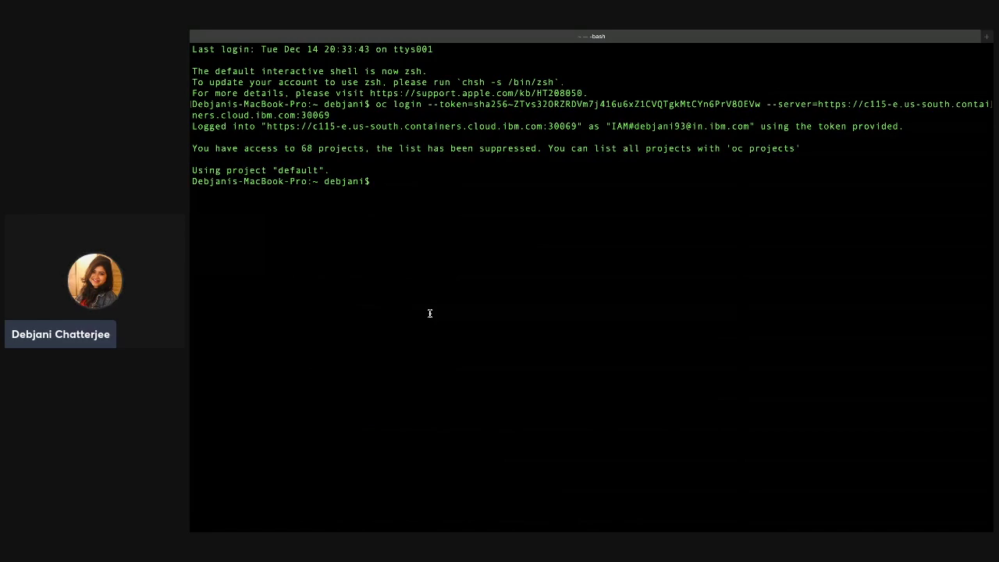
key(super+Tab)
scroll(500, 313, down, 3)
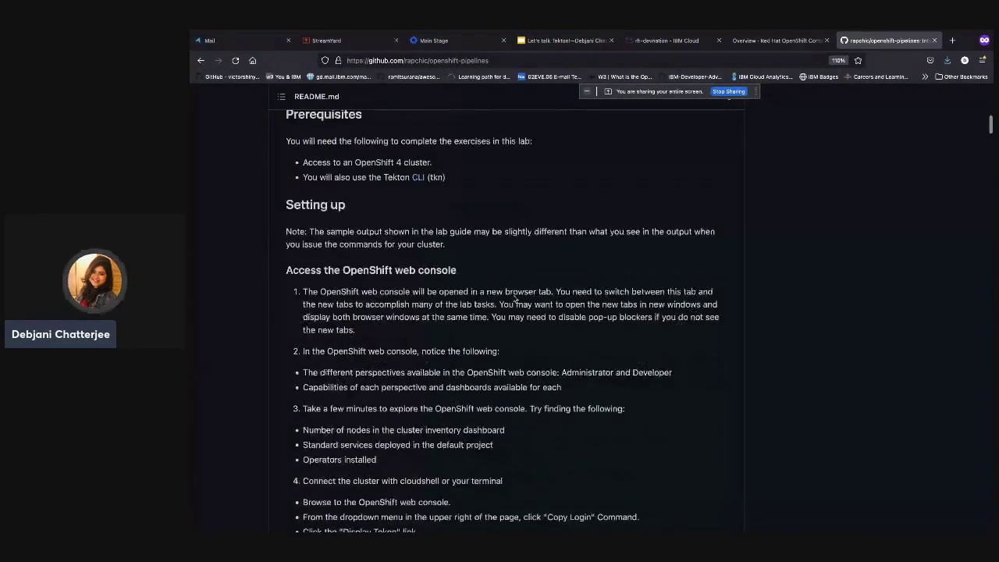
scroll(514, 297, down, 1)
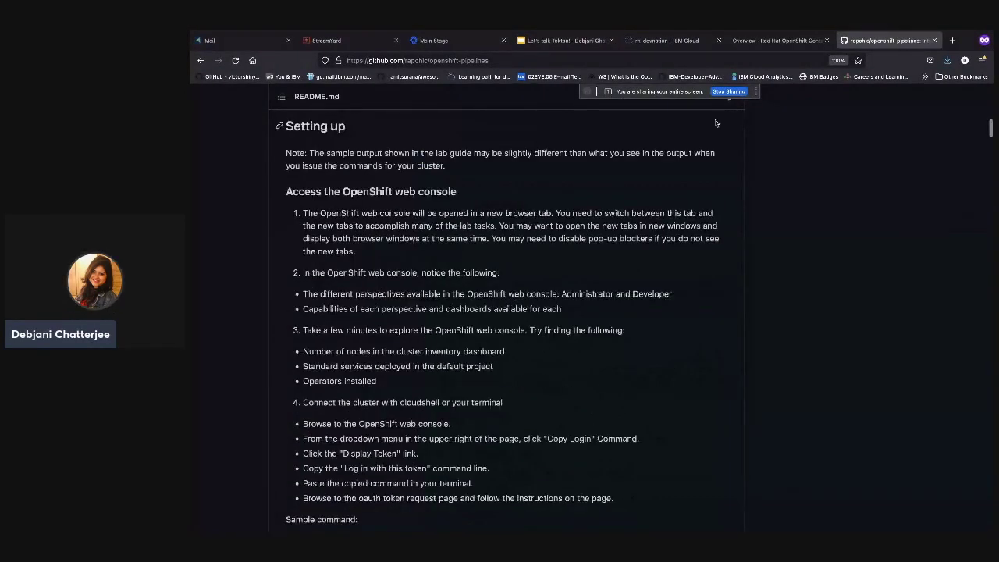
Enlarge the OpenShift web console to 110% and request the login command for the signed-in account.
key(ctrl+shift+Tab)
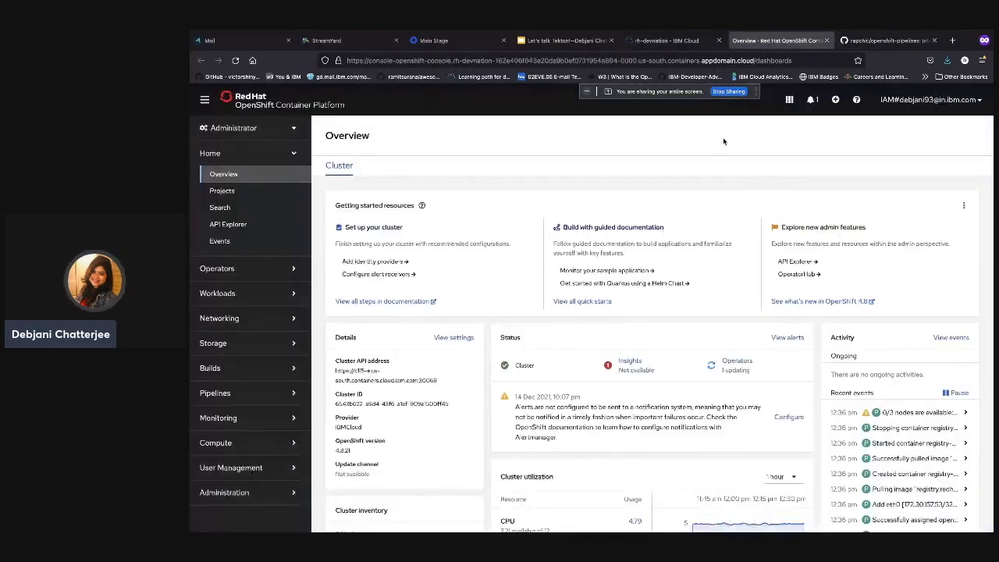
click(948, 101)
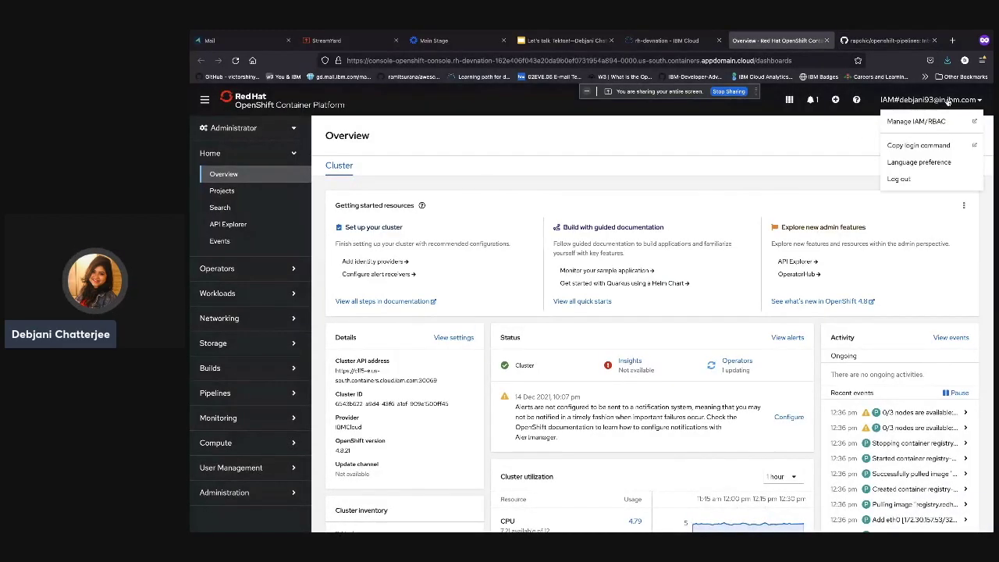
click(813, 151)
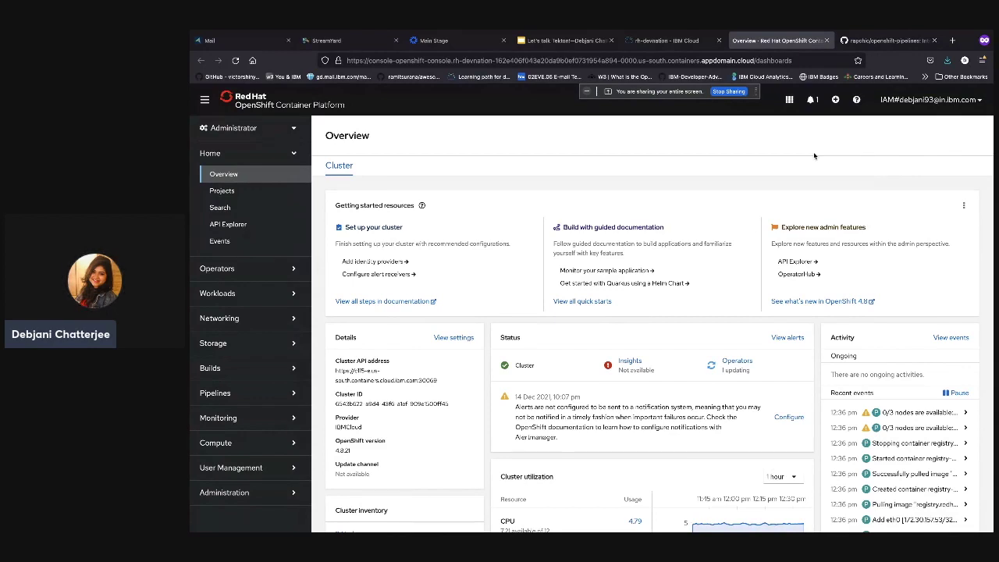
key(ctrl+plus)
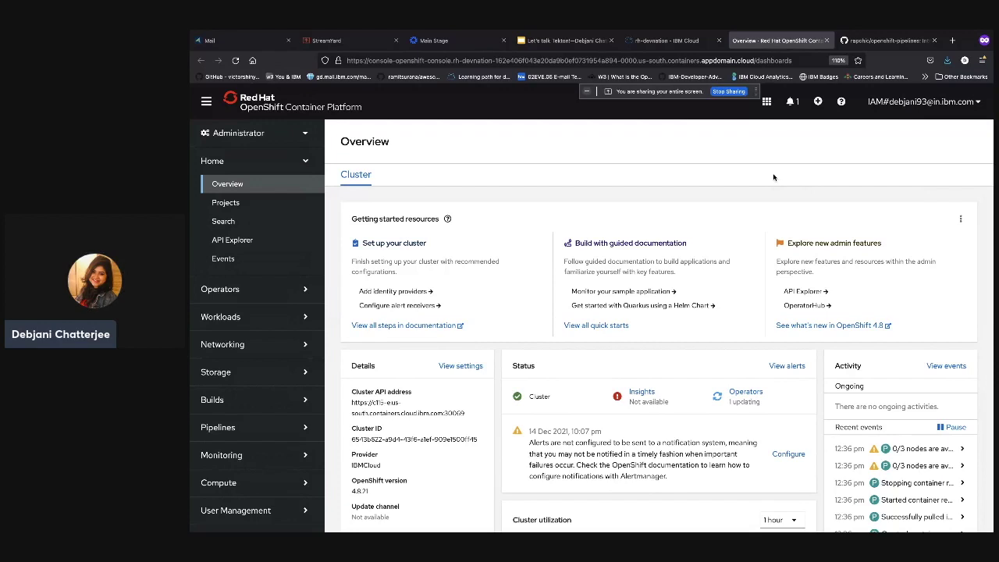
scroll(868, 151, down, 1)
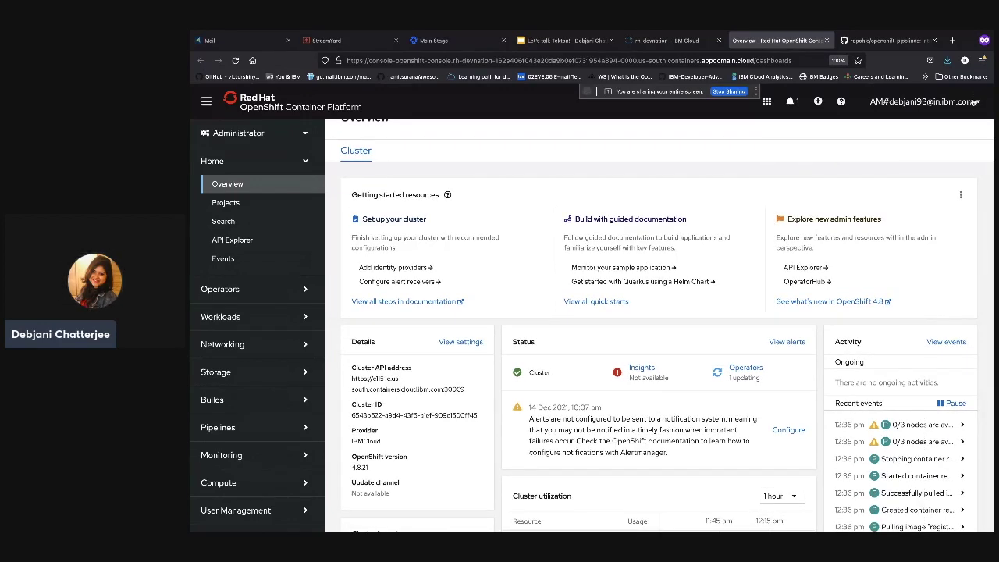
click(973, 103)
click(898, 150)
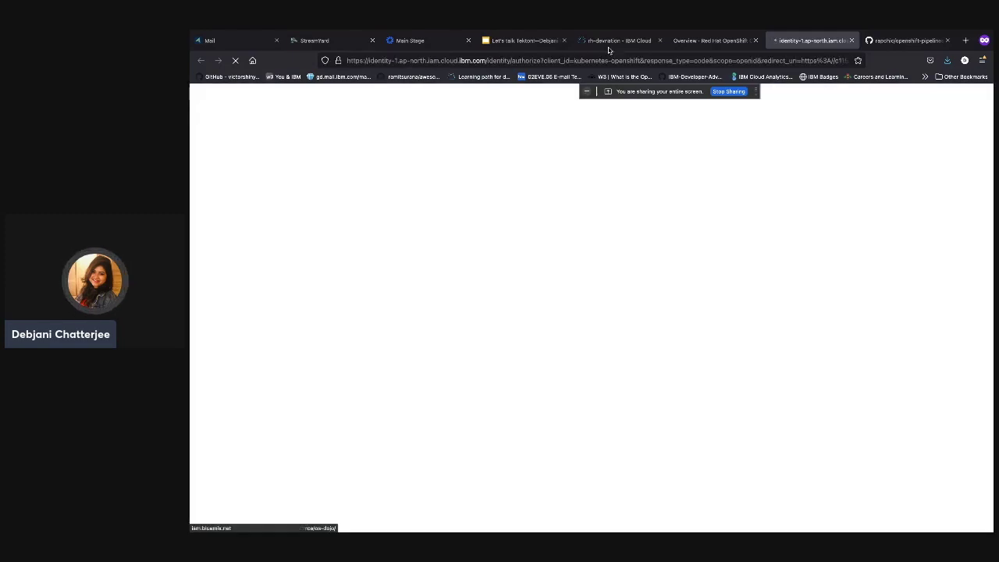
Open IBM Cloud Shell from the rh-devnation cluster page and display the token on the OpenShift login command page.
click(608, 46)
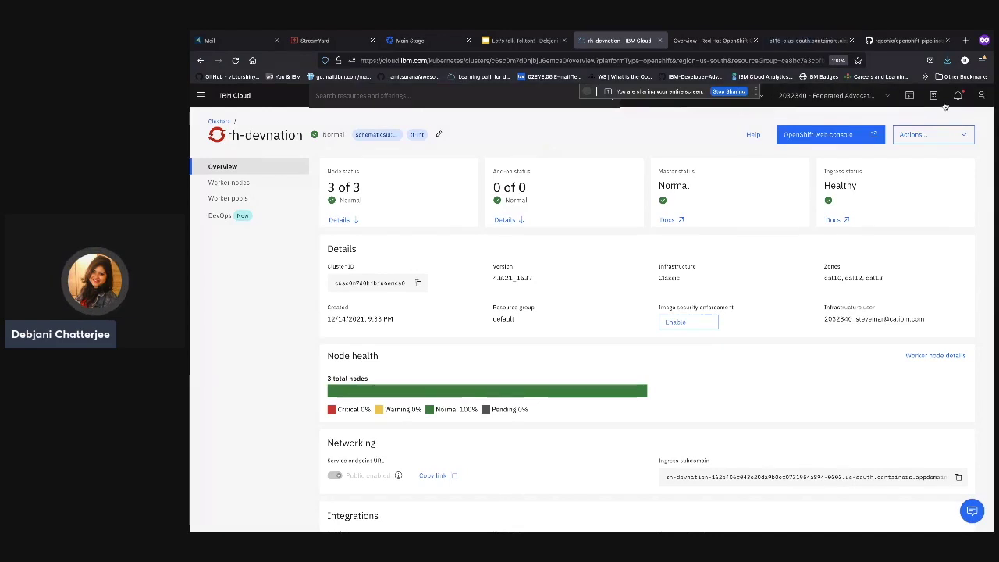
click(911, 98)
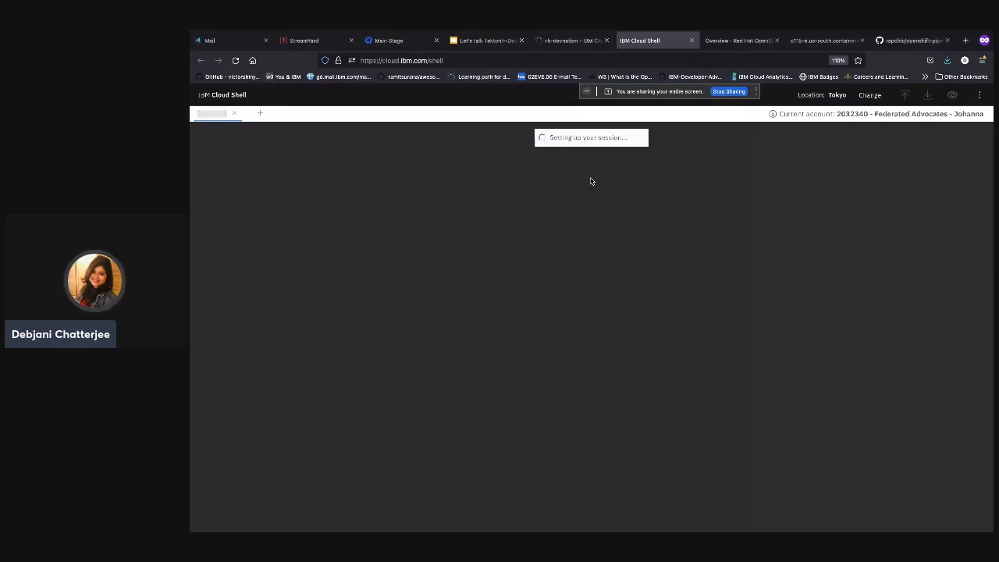
click(722, 43)
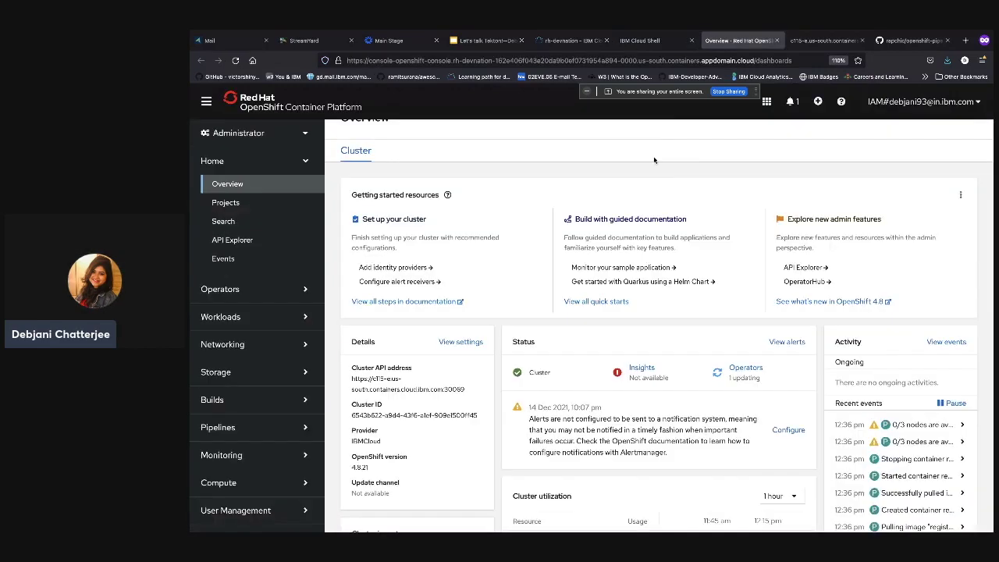
key(ctrl+Tab)
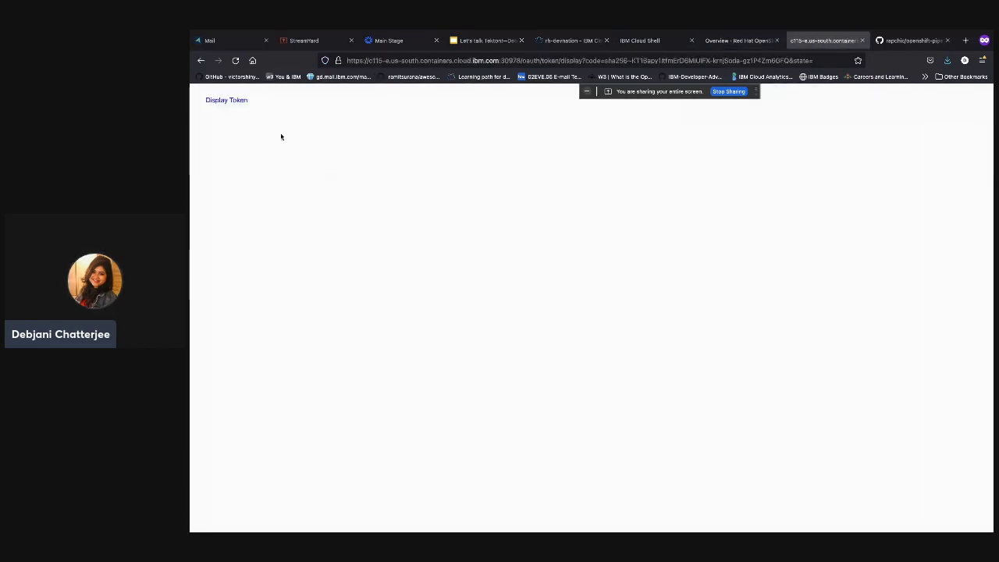
click(237, 100)
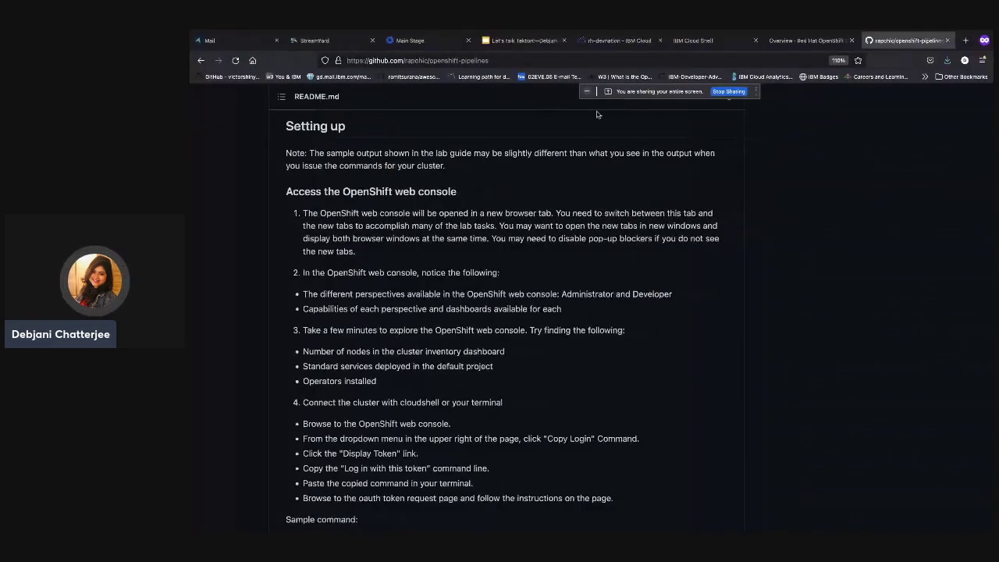
Read the README's steps for connecting the cluster and testing the environment, with a look back at the rh-devnation cluster page.
scroll(587, 160, down, 2)
scroll(588, 162, down, 3)
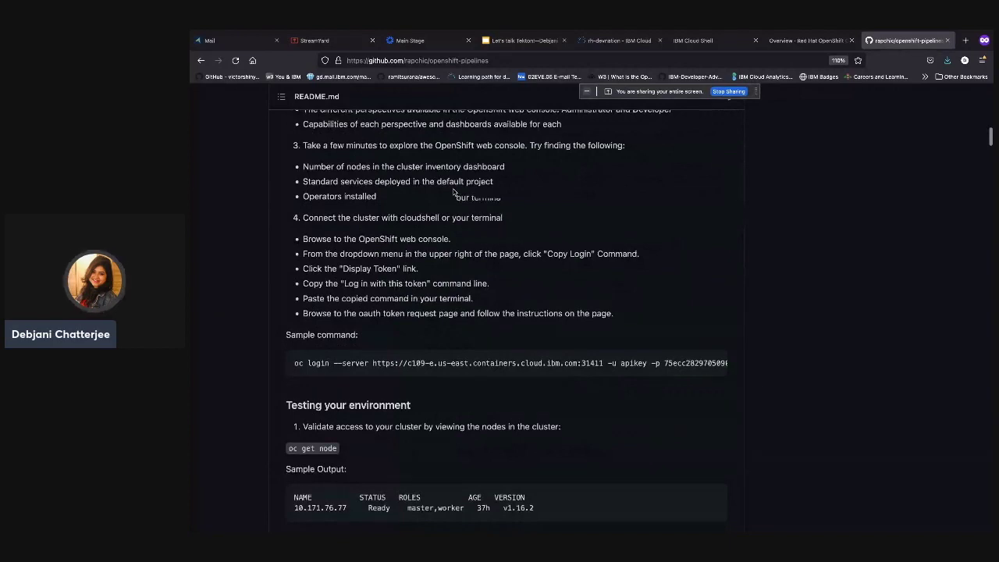
scroll(457, 194, down, 1)
scroll(453, 191, down, 1)
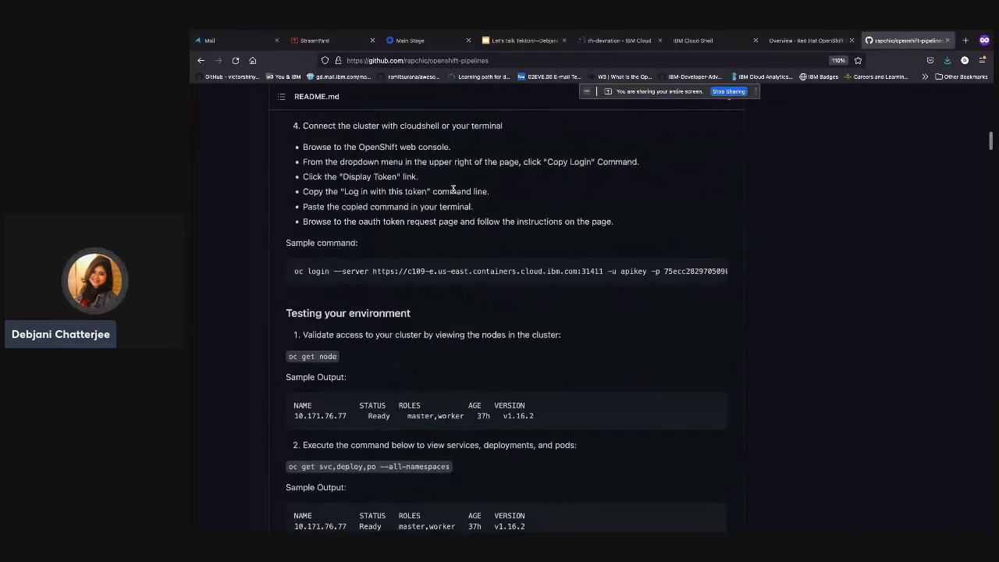
scroll(453, 191, down, 1)
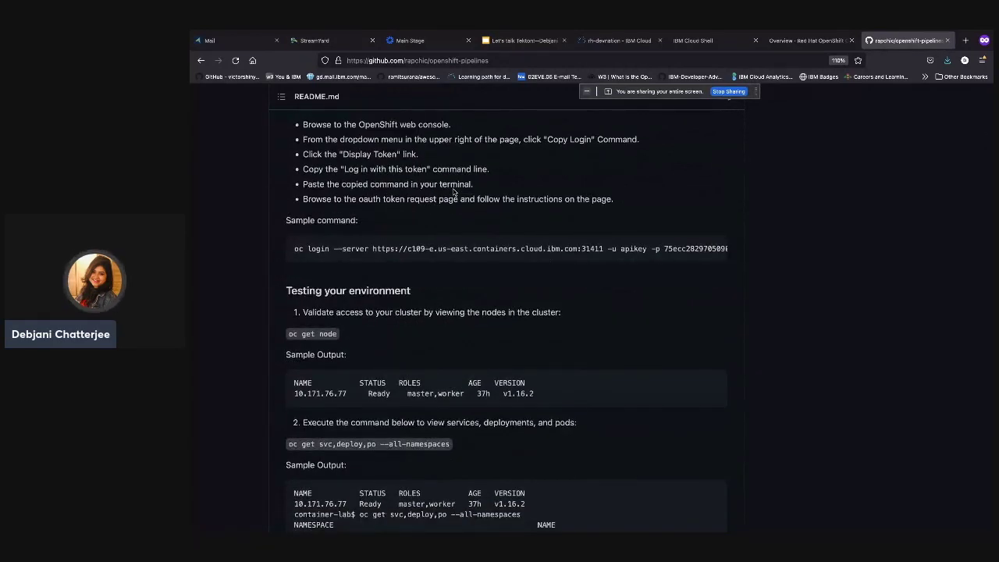
scroll(454, 194, down, 1)
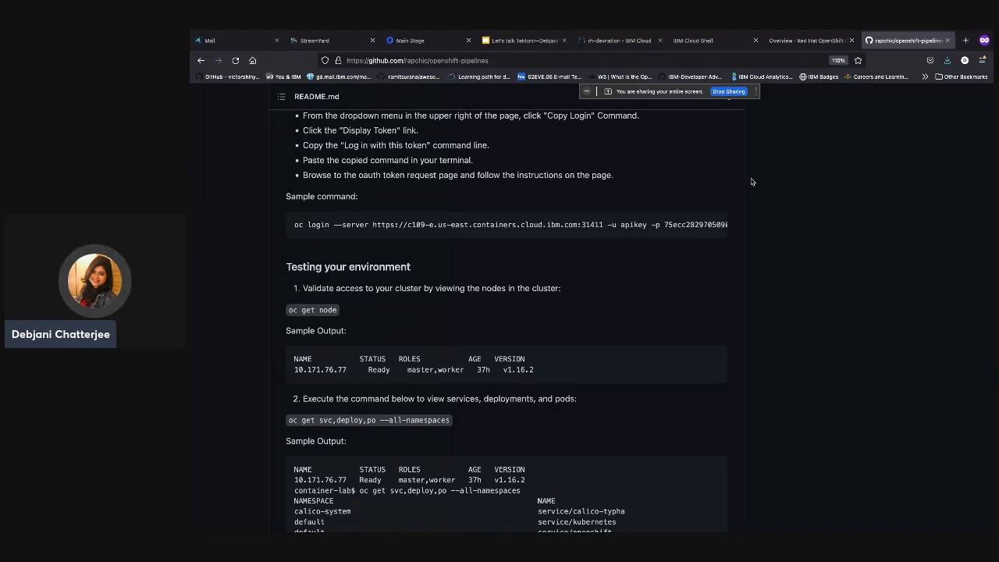
click(611, 44)
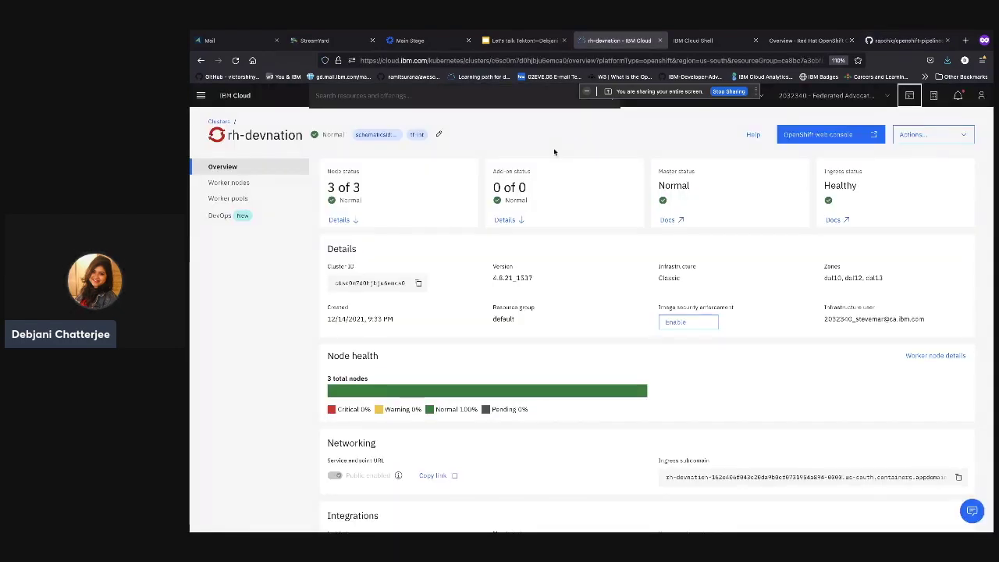
click(897, 40)
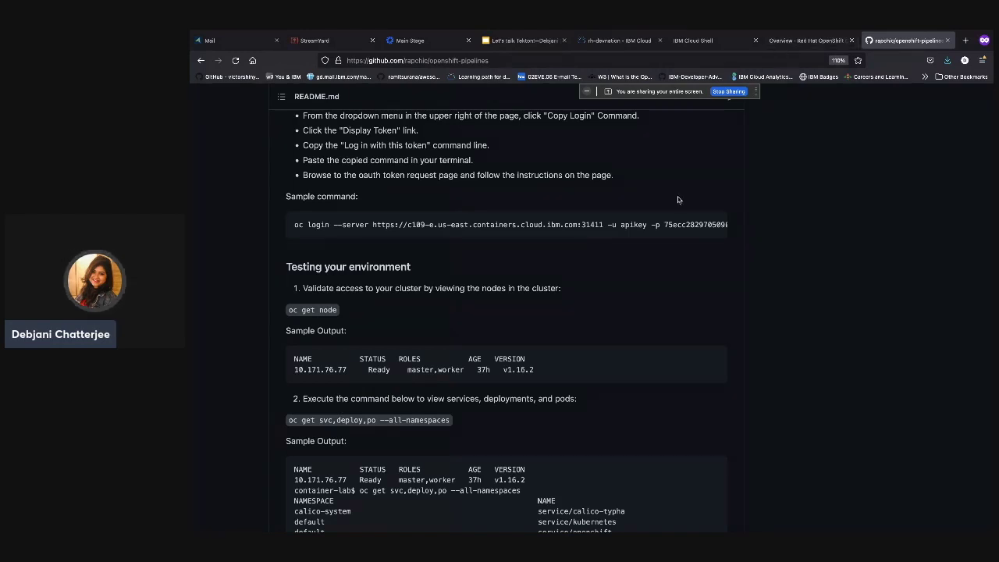
scroll(677, 200, down, 2)
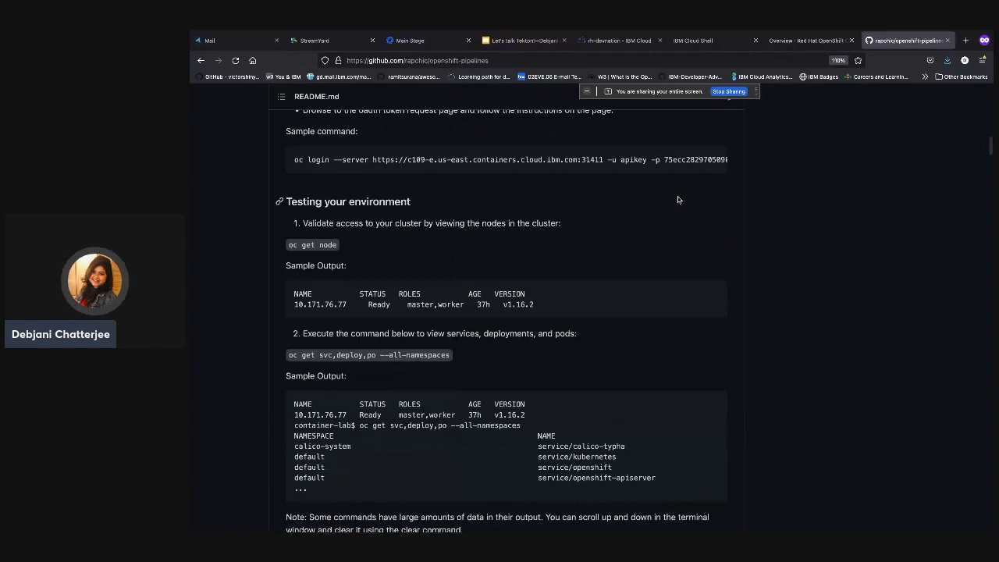
scroll(562, 237, down, 1)
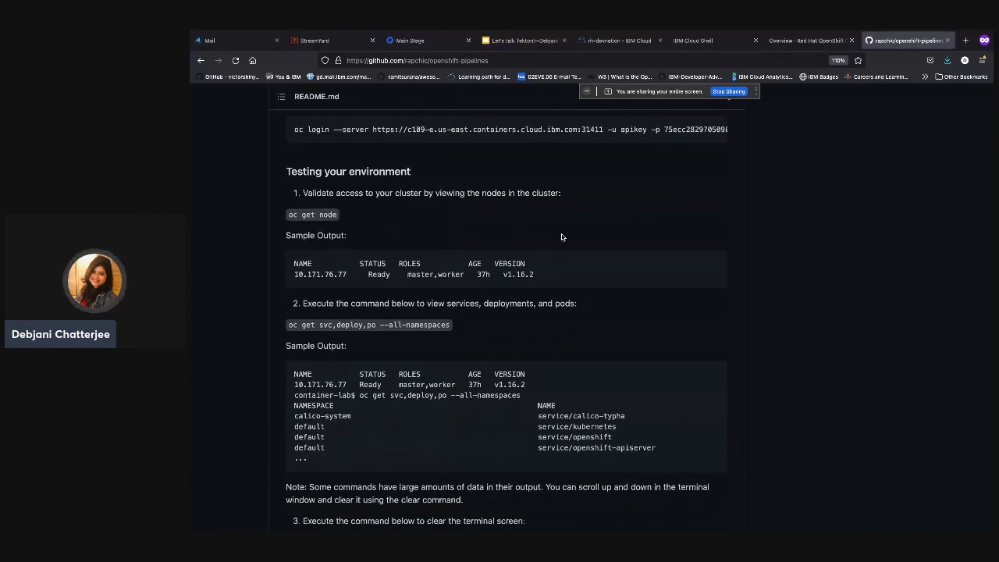
Switch to the terminal and list the cluster's nodes with oc get node, rechecking the README's login and testing instructions.
key(super+Tab)
text(oc get node)
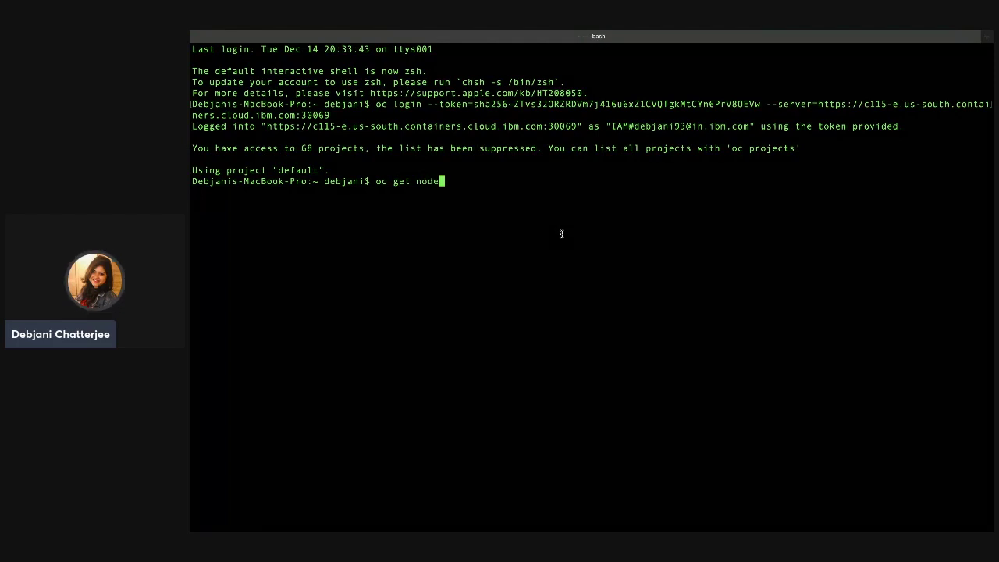
key(ctrl+Right)
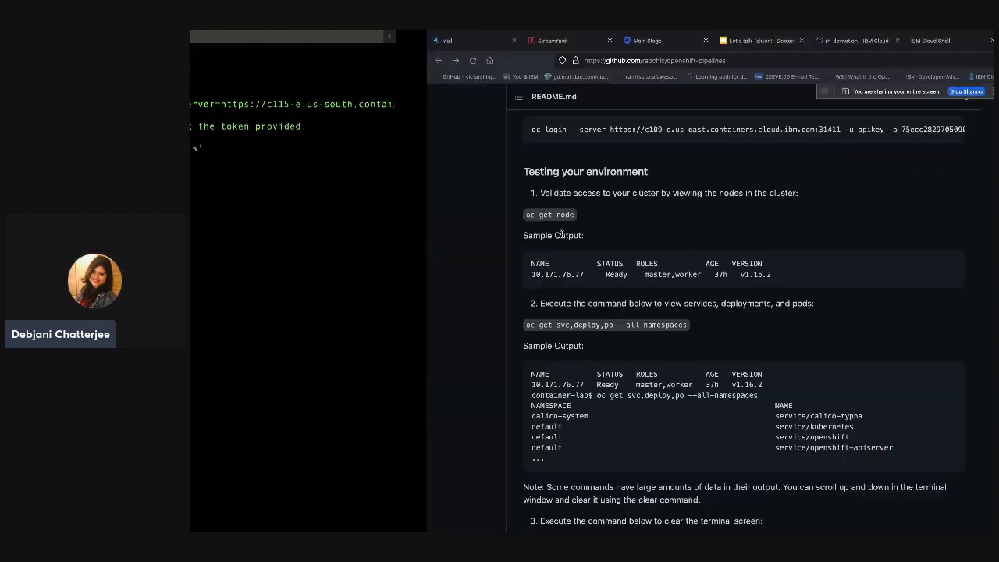
scroll(670, 201, down, 4)
scroll(671, 201, up, 4)
scroll(671, 201, up, 5)
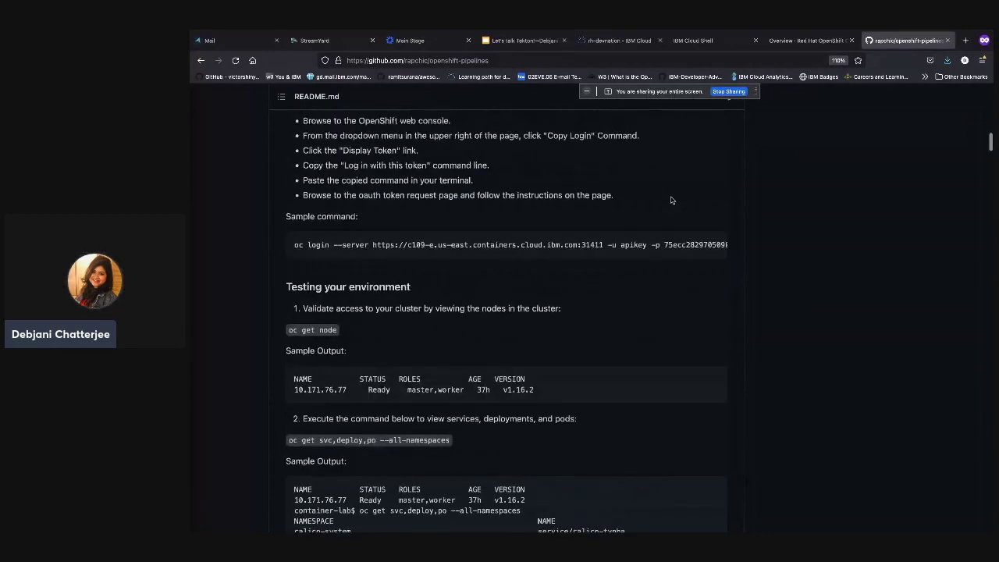
scroll(670, 200, down, 4)
scroll(671, 200, down, 1)
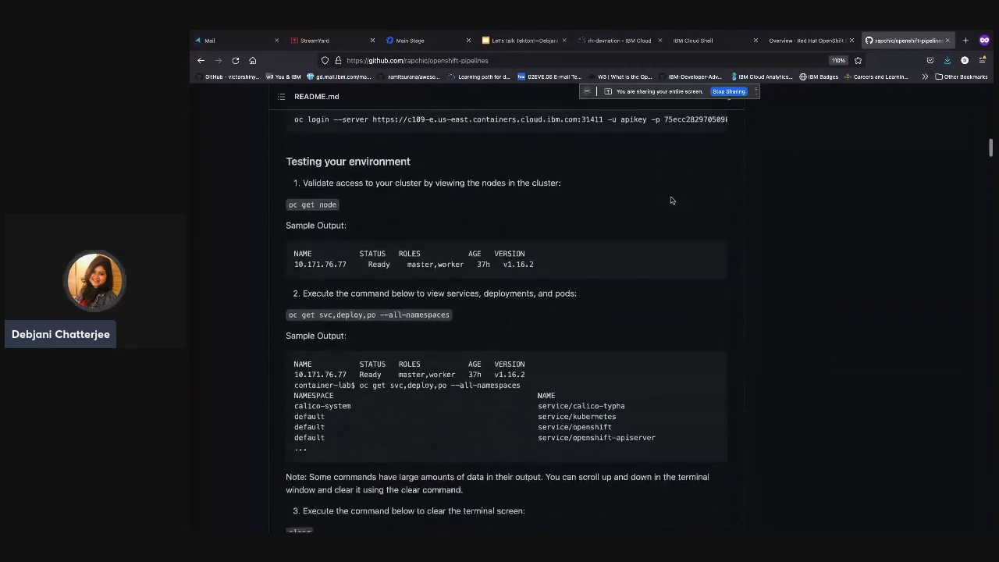
key(ctrl+Left)
text(oc get node)
key(Return)
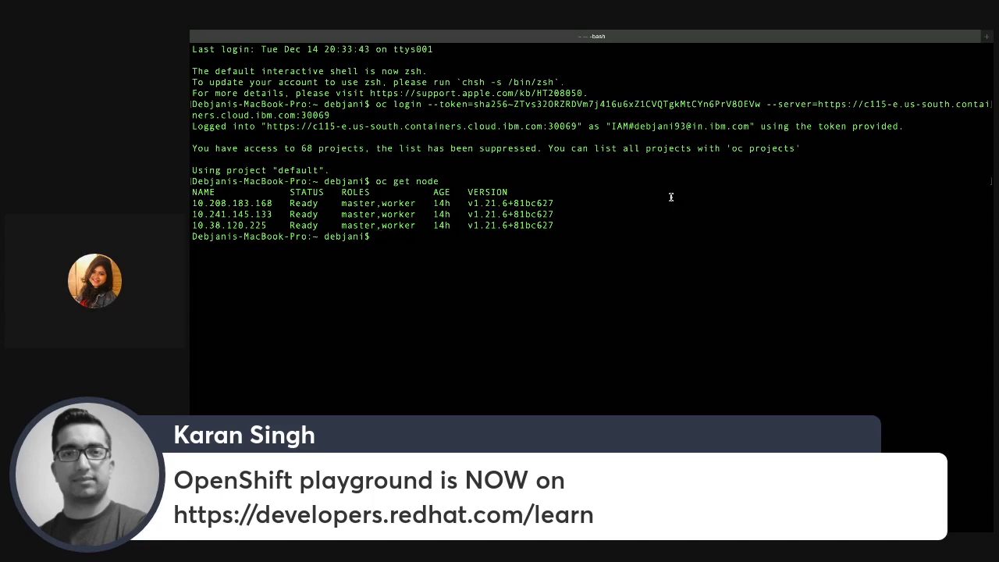
Run the README's command oc get svc,deploy,po --all-namespaces in the terminal and clear the screen.
key(super+Tab)
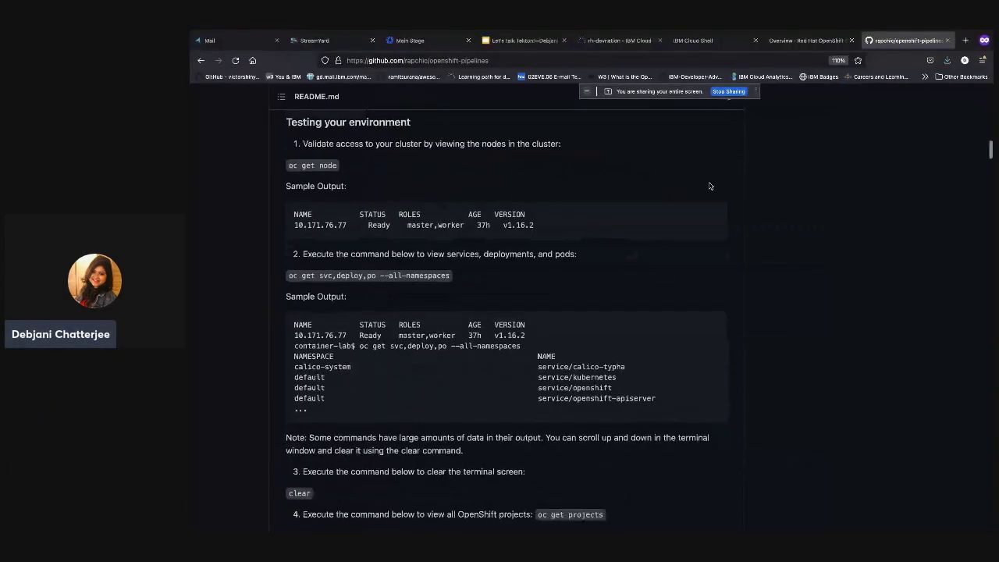
scroll(544, 245, down, 2)
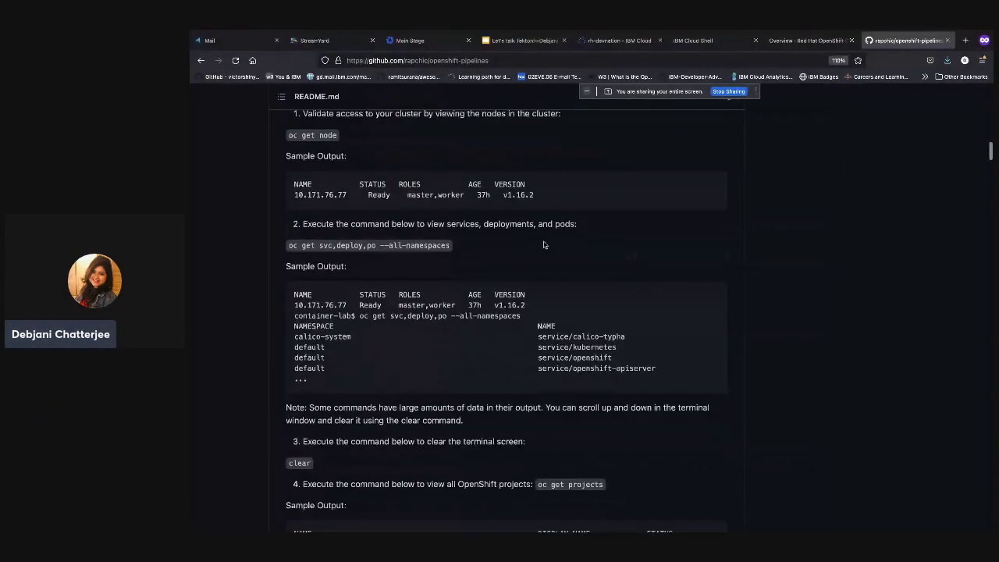
triple_click(387, 245)
key(super+c)
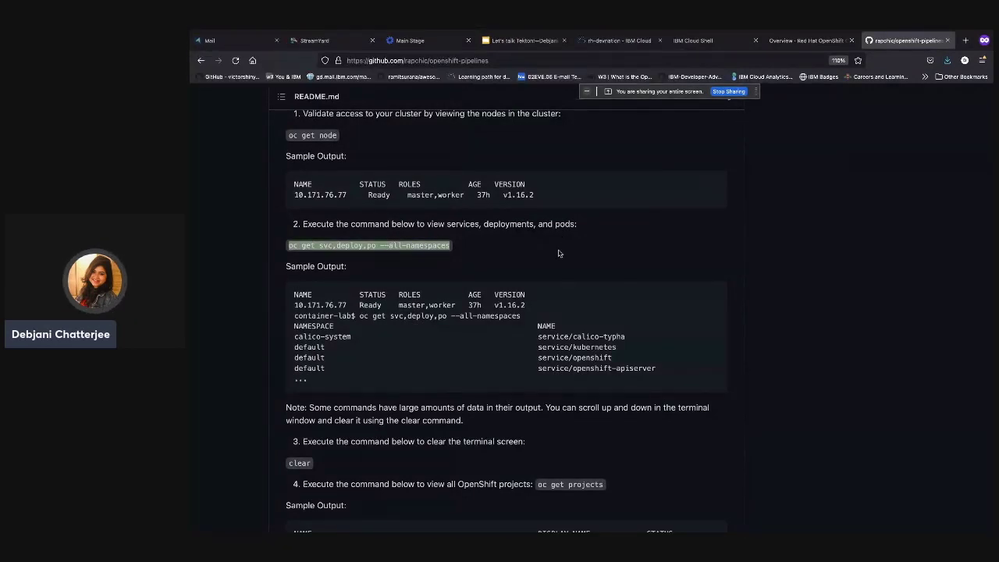
key(super+Tab)
key(super+v)
key(Return)
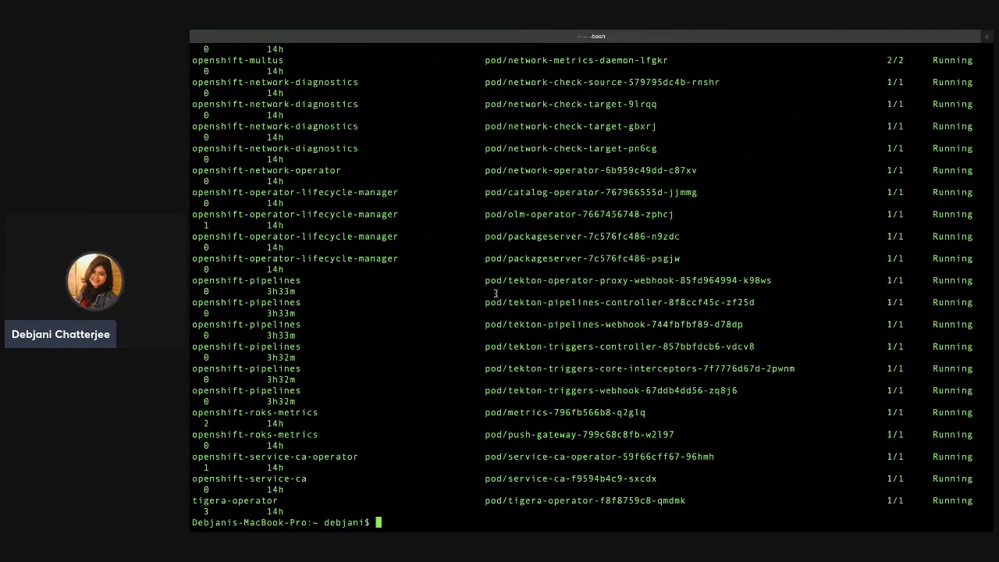
text(clear)
key(Return)
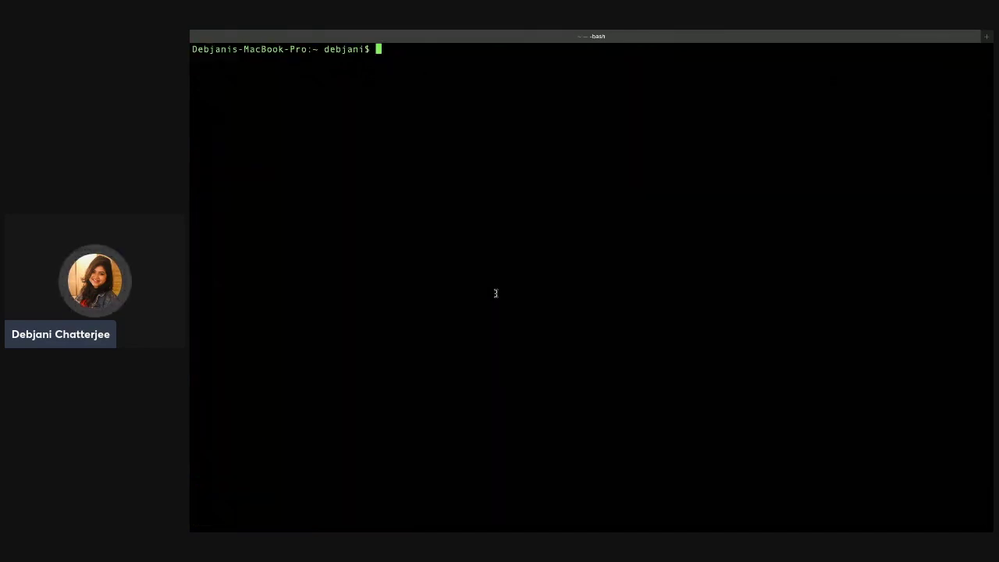
List all OpenShift projects in the terminal with oc get projects and return to that command's sample output in the README.
text(oc get projects)
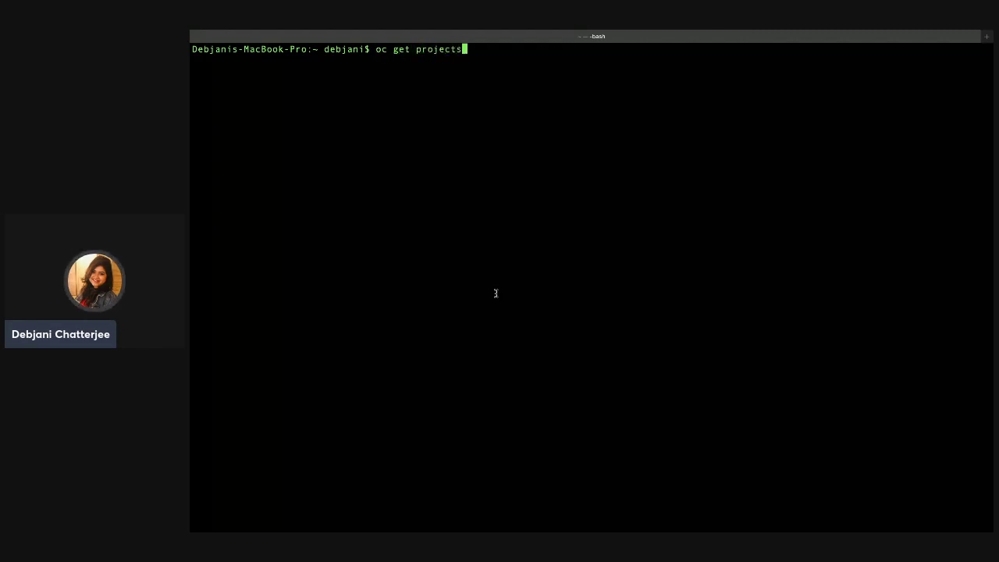
key(Return)
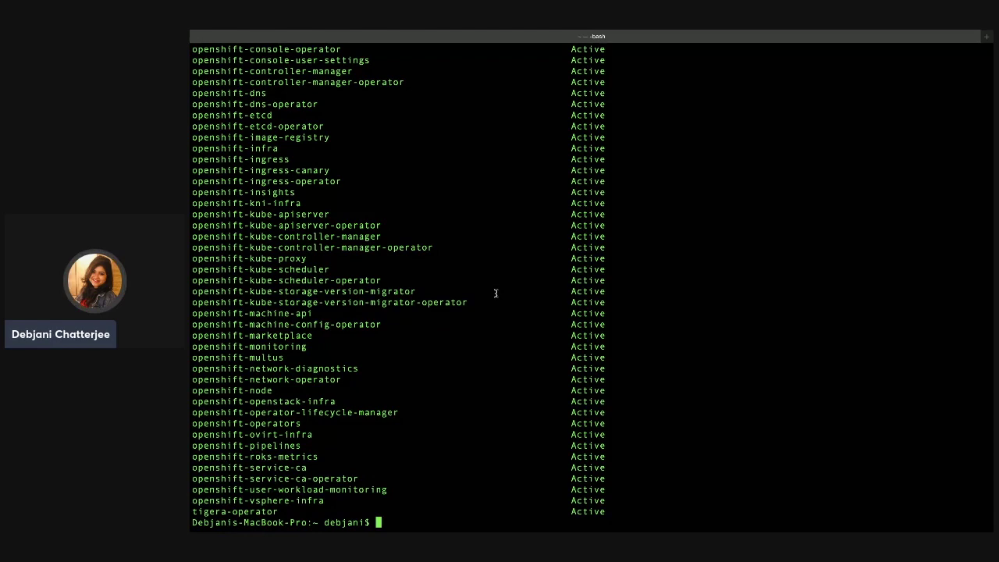
key(super+Tab)
scroll(519, 255, down, 5)
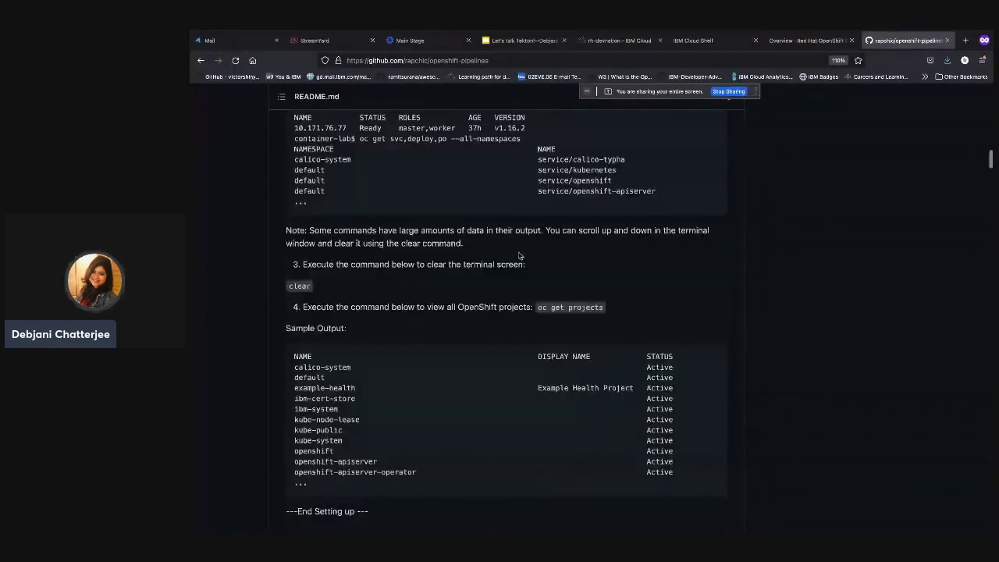
Read the README's Exercise 1 on Tekton pipeline and trigger resources, up to Exercise 2's Install OpenShift Pipelines section.
scroll(519, 256, down, 8)
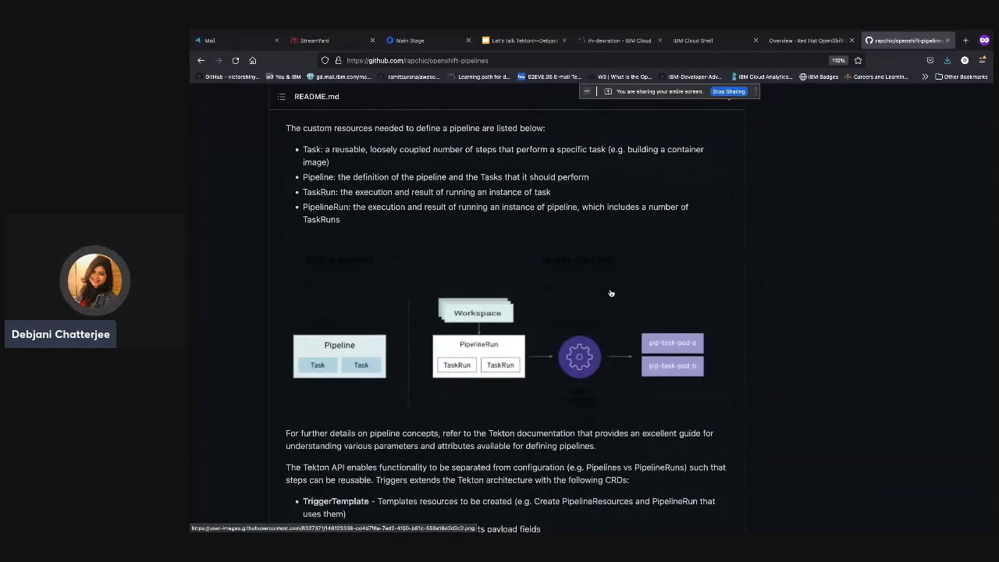
scroll(611, 293, down, 1)
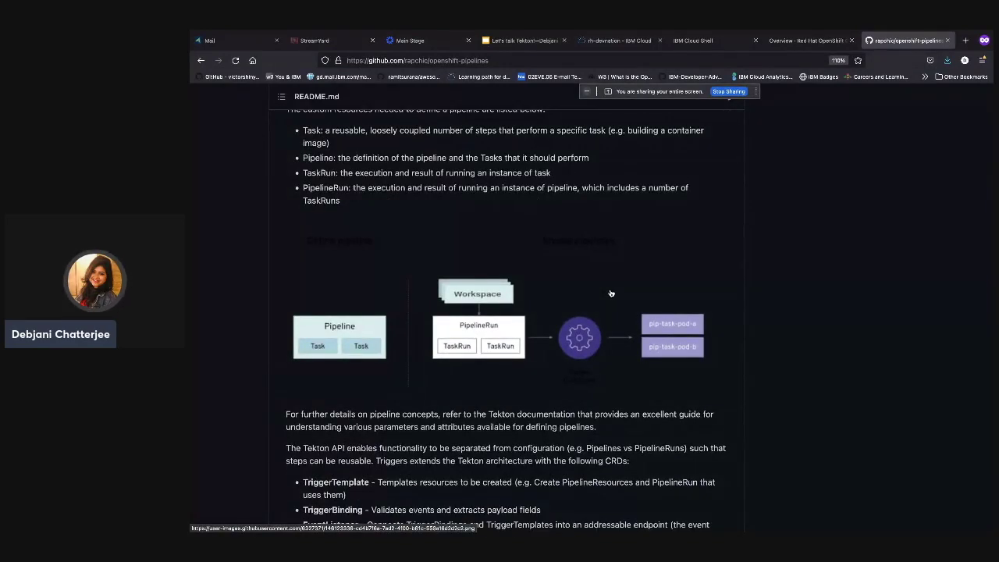
scroll(611, 293, down, 4)
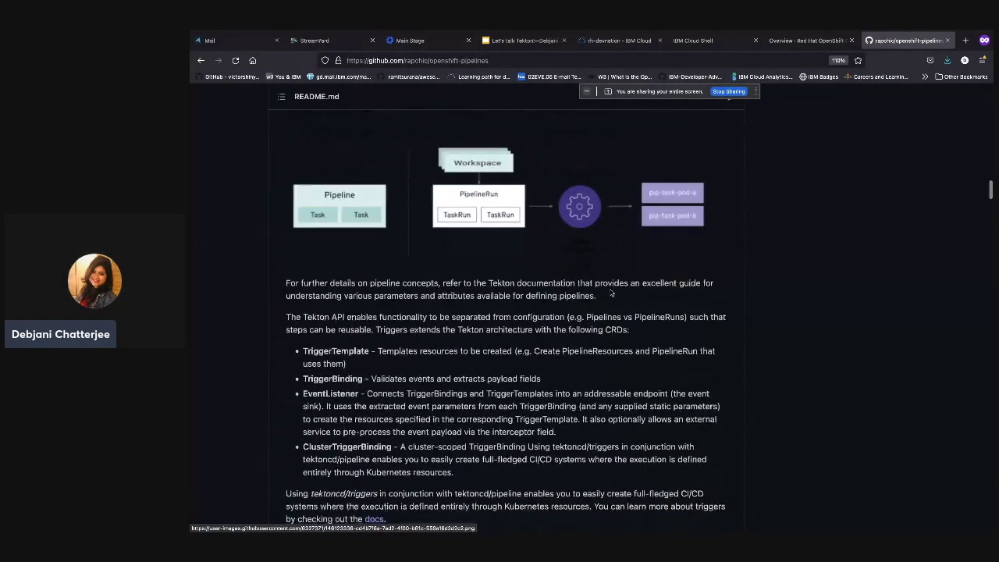
scroll(611, 293, down, 1)
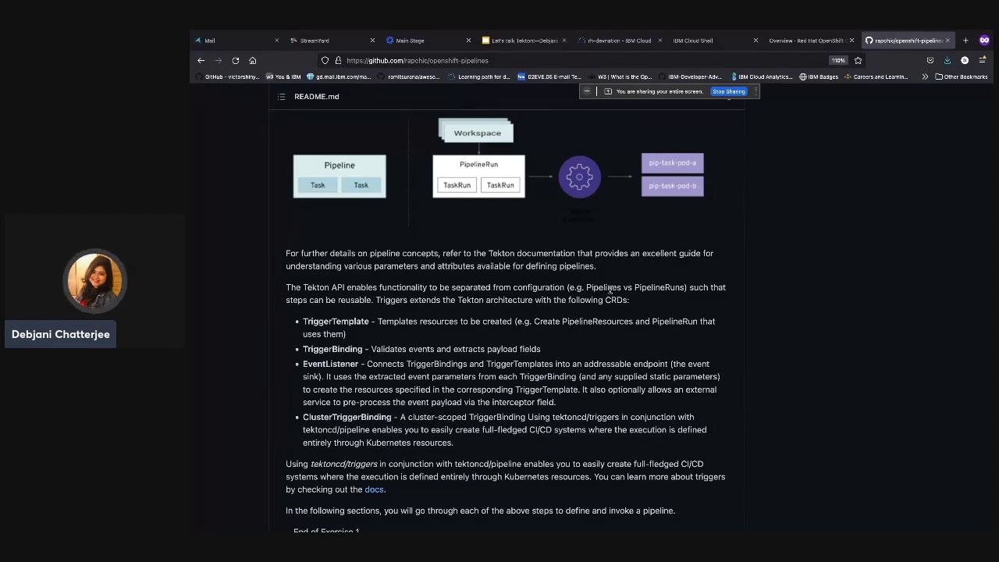
scroll(611, 289, down, 1)
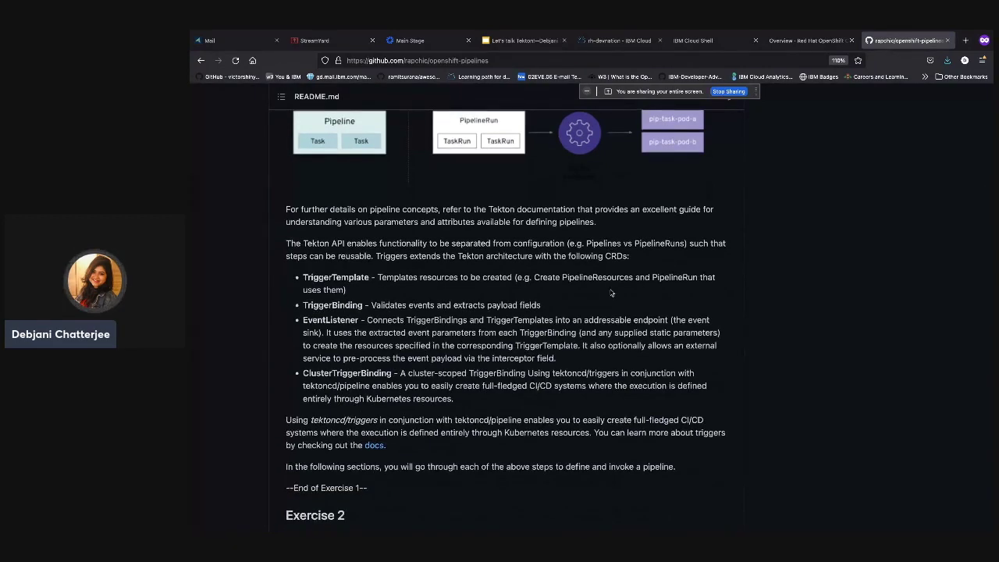
scroll(611, 293, down, 2)
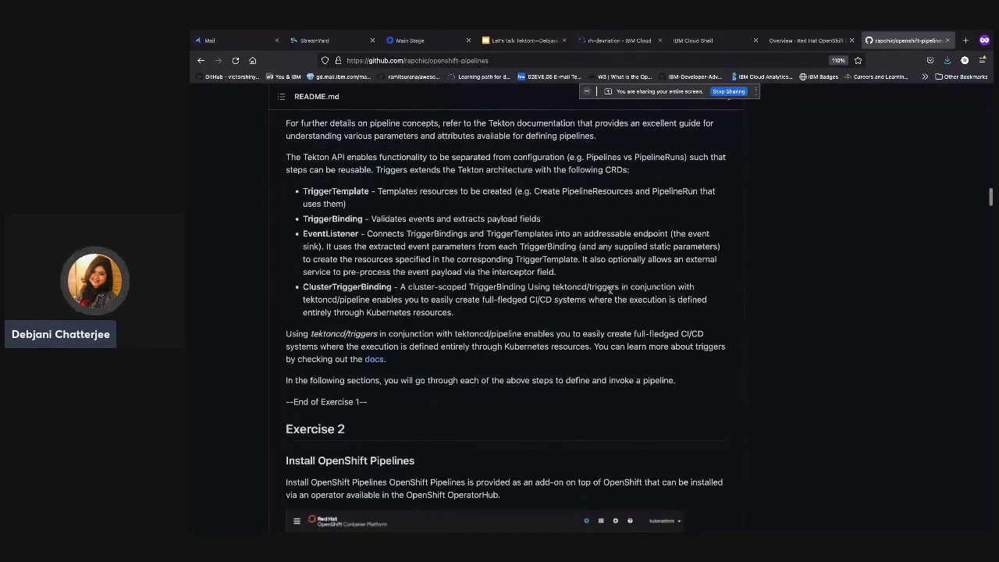
scroll(610, 290, down, 2)
scroll(611, 290, down, 3)
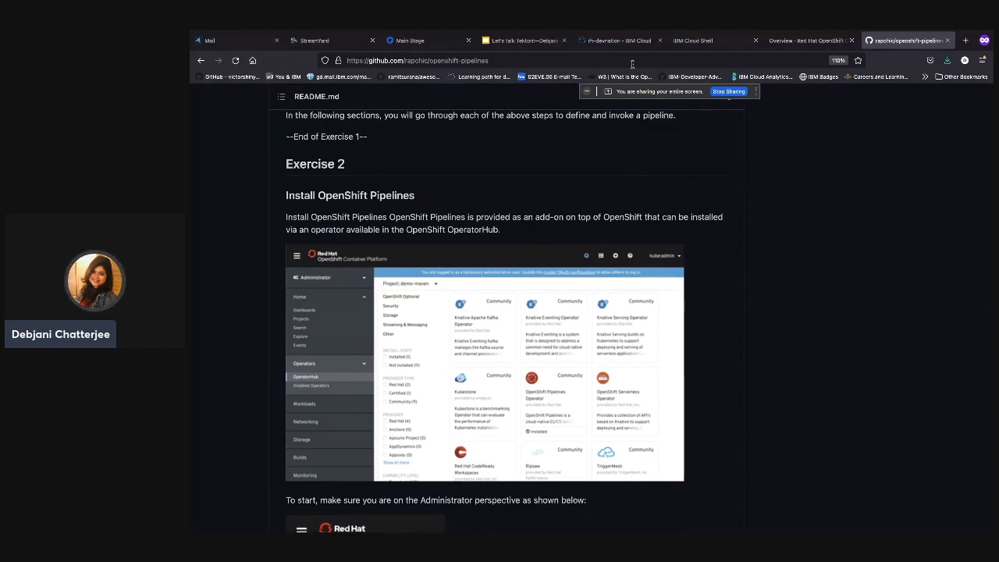
Close IBM Cloud Shell and view the cluster's Installed Operators in the OpenShift console.
click(712, 47)
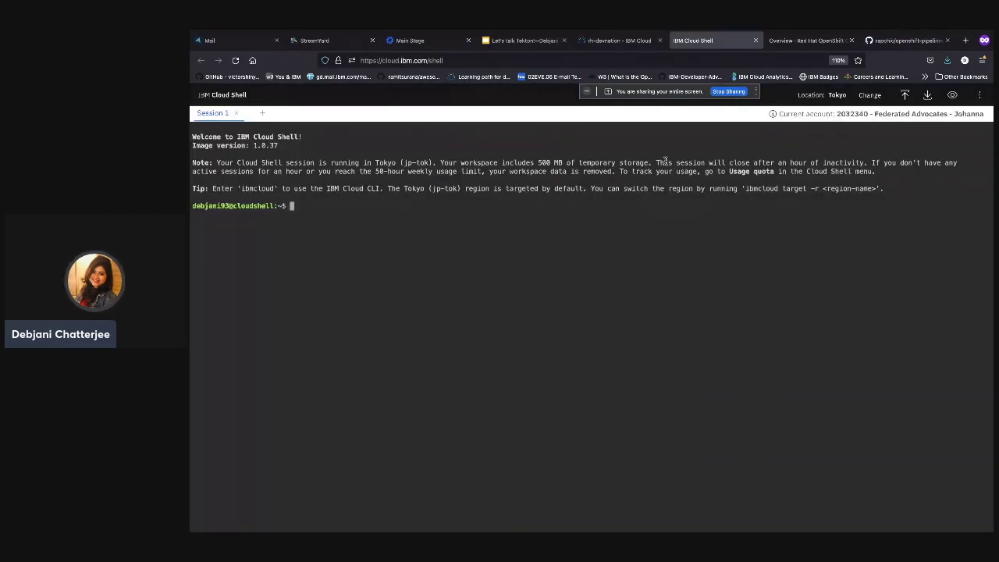
click(756, 41)
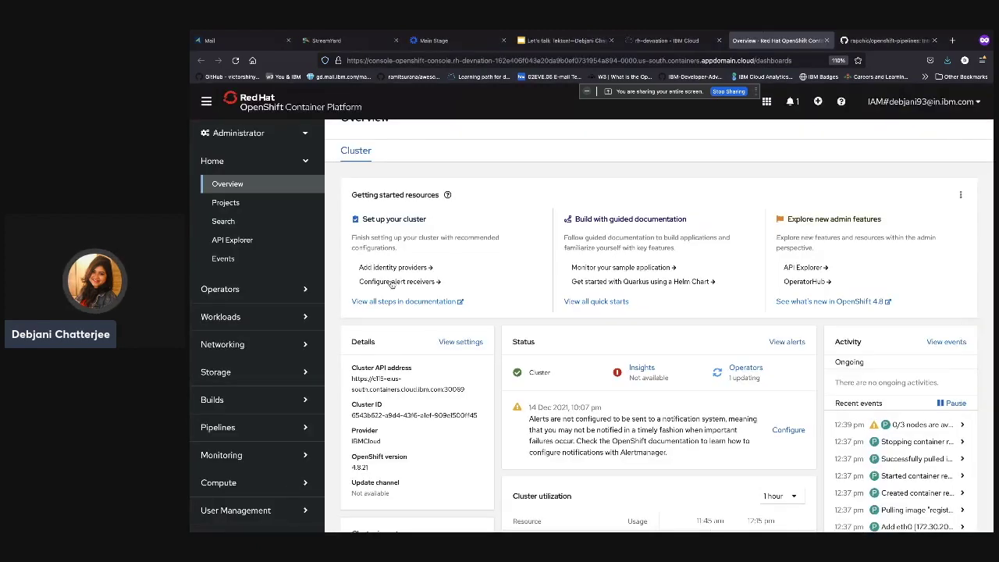
click(314, 295)
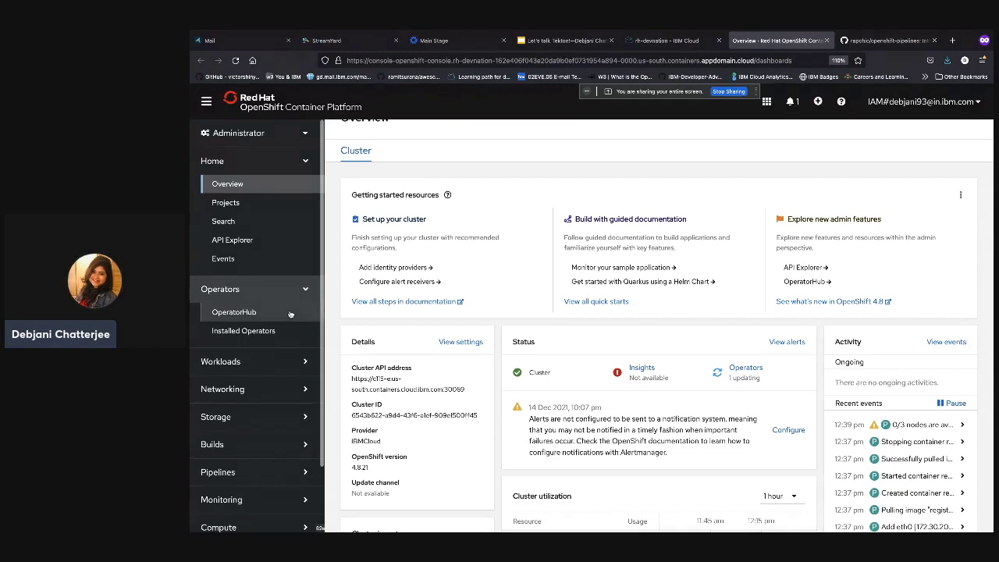
click(285, 330)
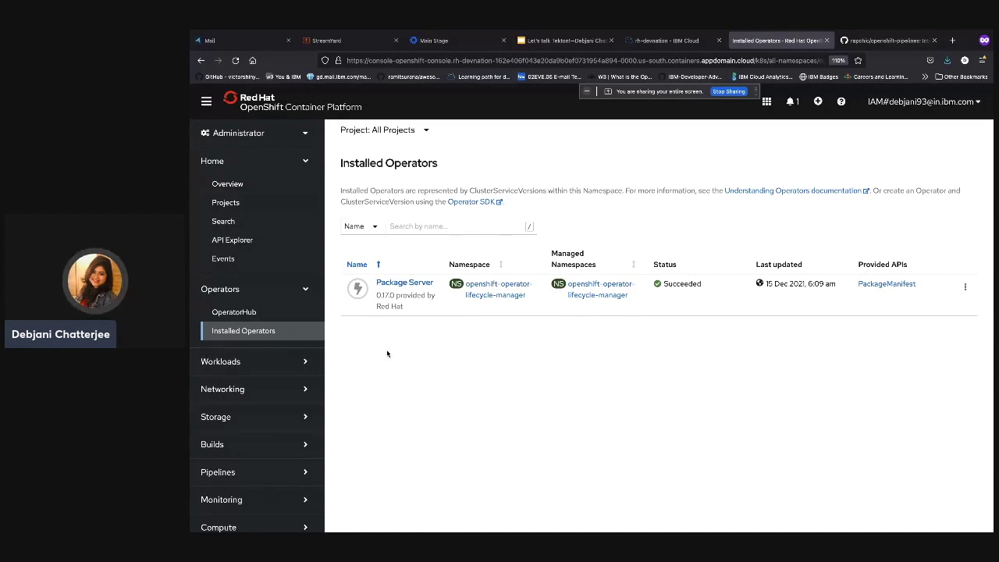
Search the OperatorHub for pipelines and open the Red Hat OpenShift Pipelines operator's details.
click(236, 311)
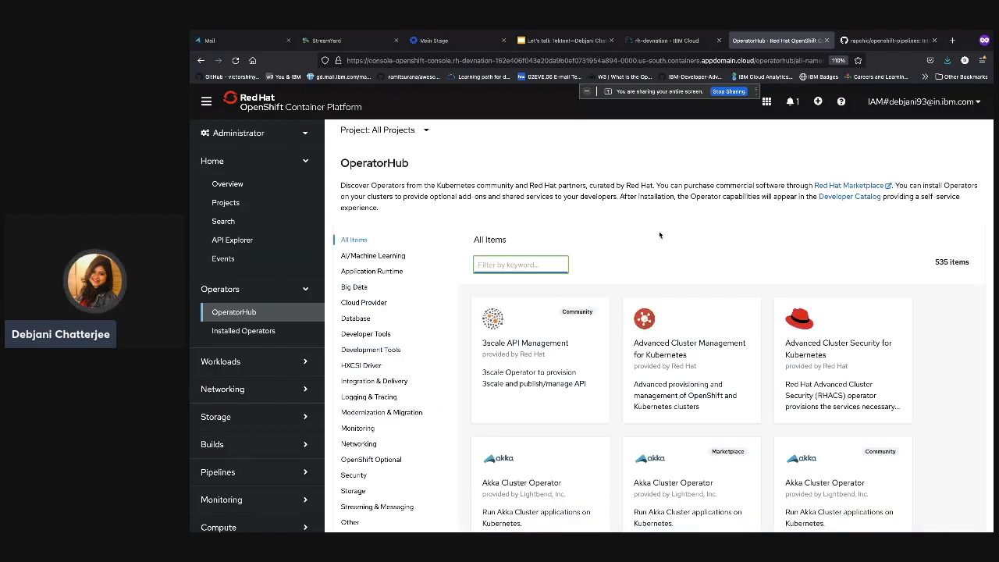
text(pipe)
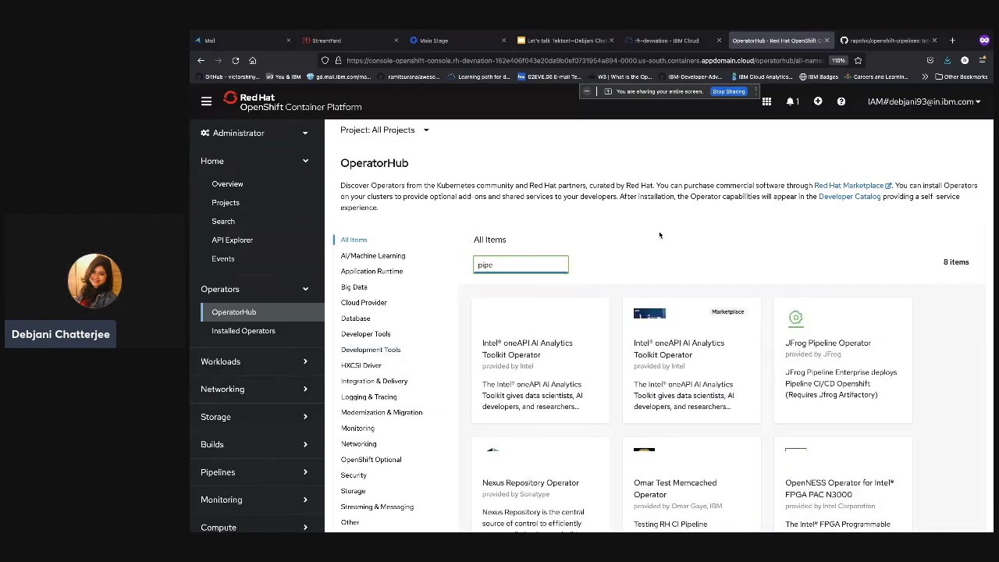
text(line)
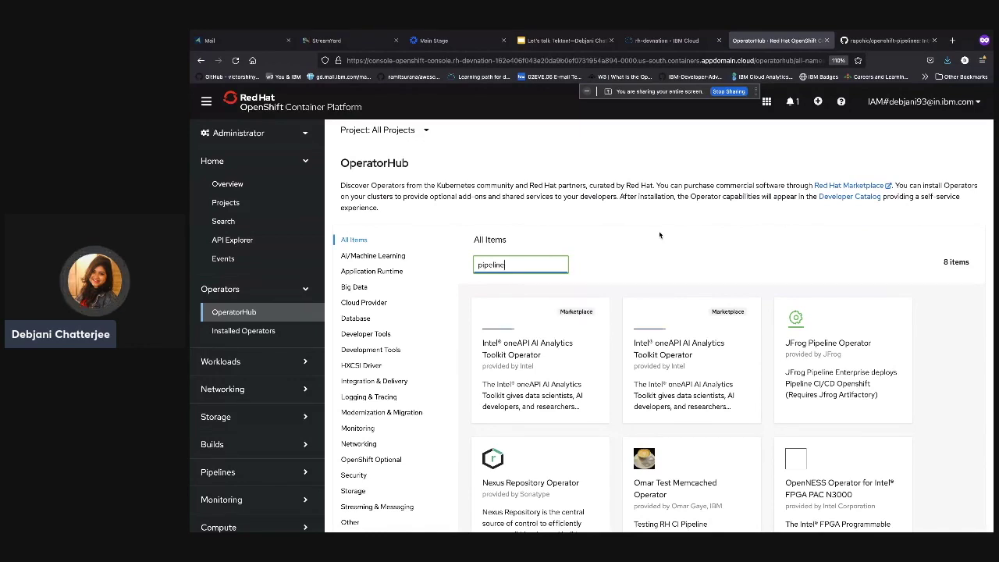
text(s)
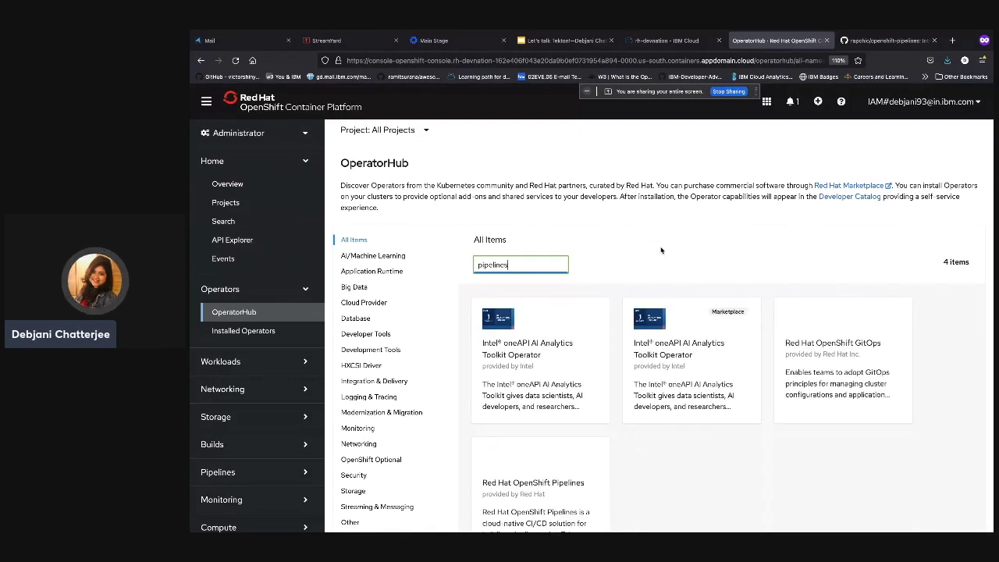
scroll(653, 259, down, 2)
click(537, 373)
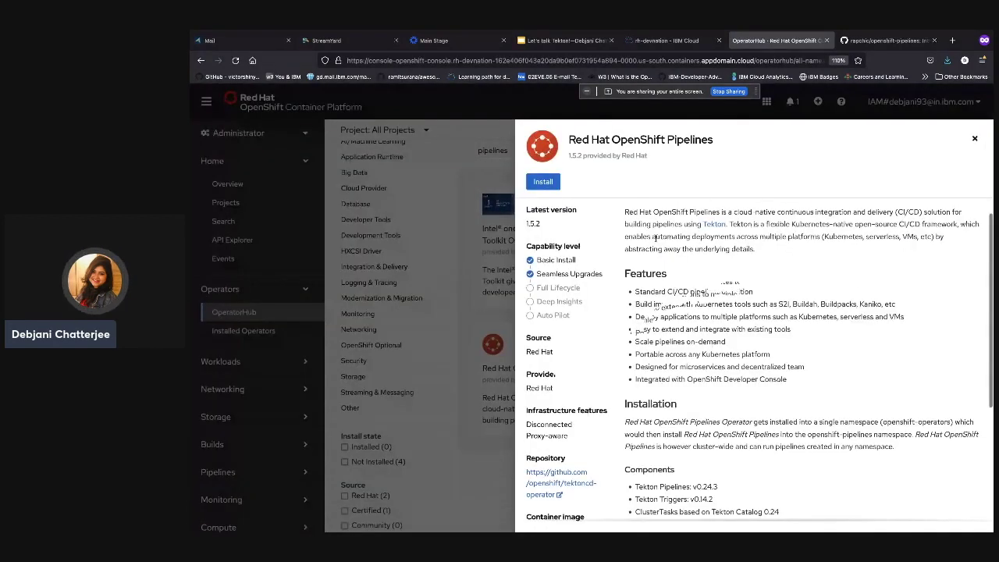
Install the Red Hat OpenShift Pipelines operator with its default channel, installation mode, namespace and approval settings.
scroll(700, 297, down, 1)
click(543, 181)
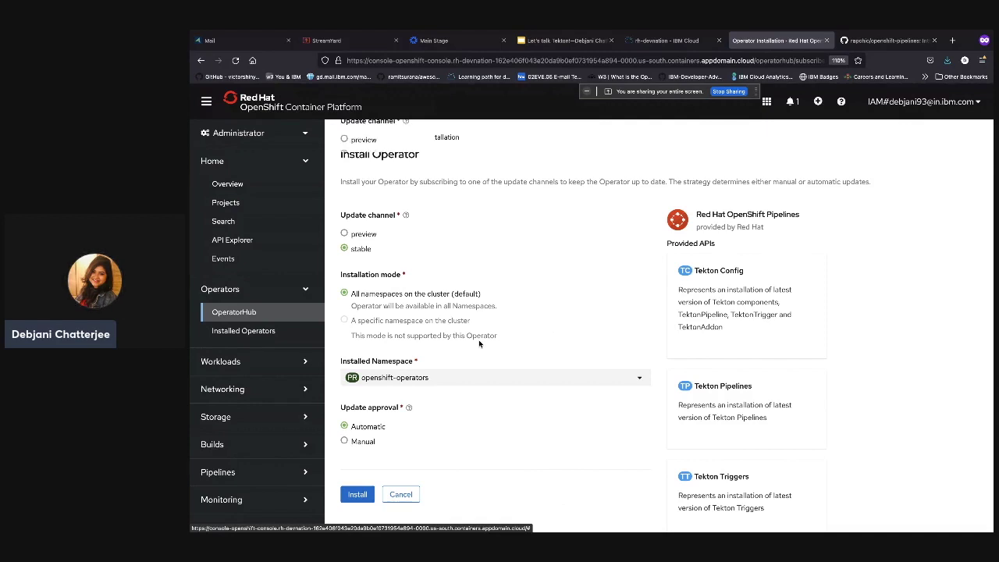
scroll(478, 340, down, 2)
click(358, 394)
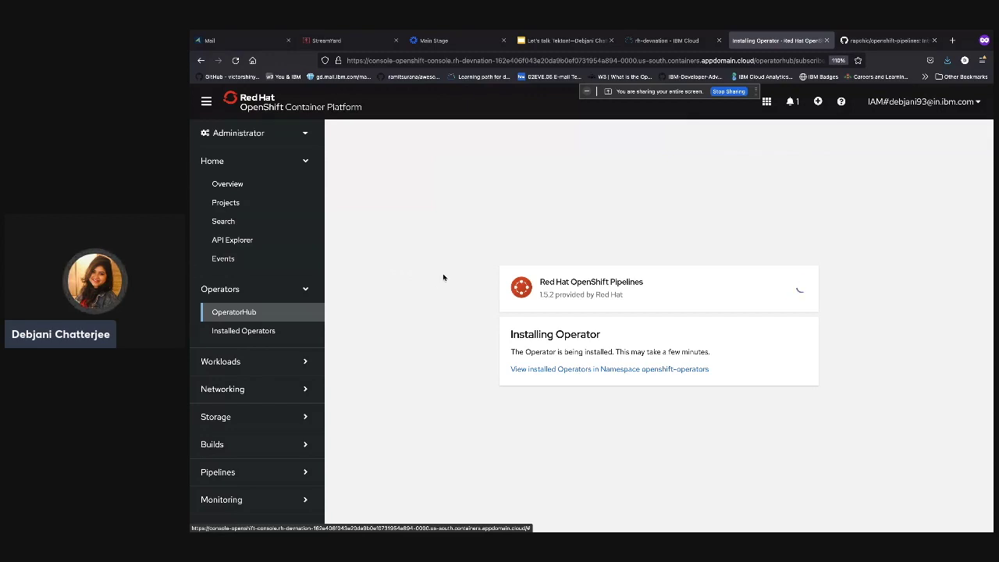
Read the README's Exercise 2 instructions for installing the operator, and check the operator's installation status in the OpenShift console.
click(886, 40)
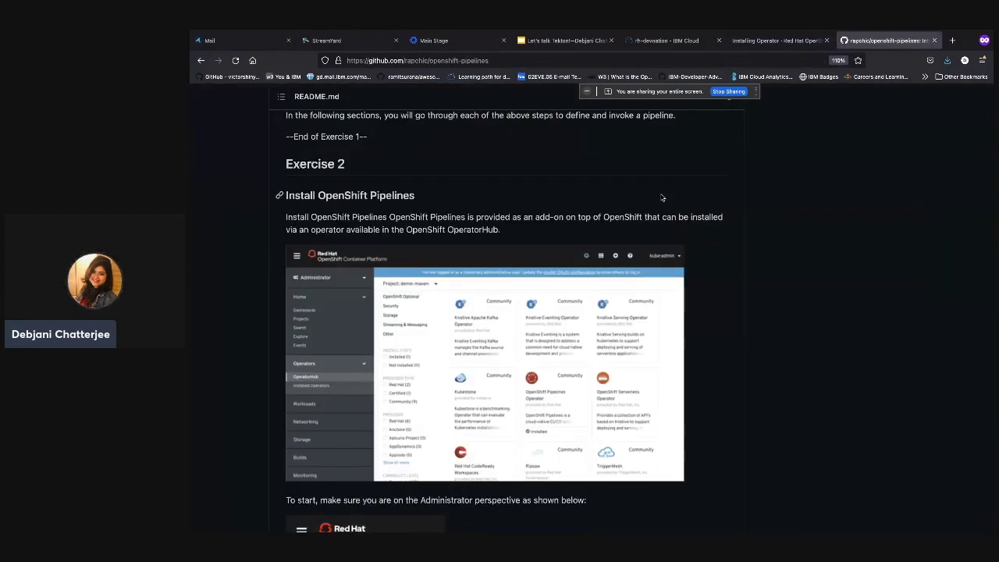
scroll(662, 197, down, 2)
scroll(662, 197, down, 2)
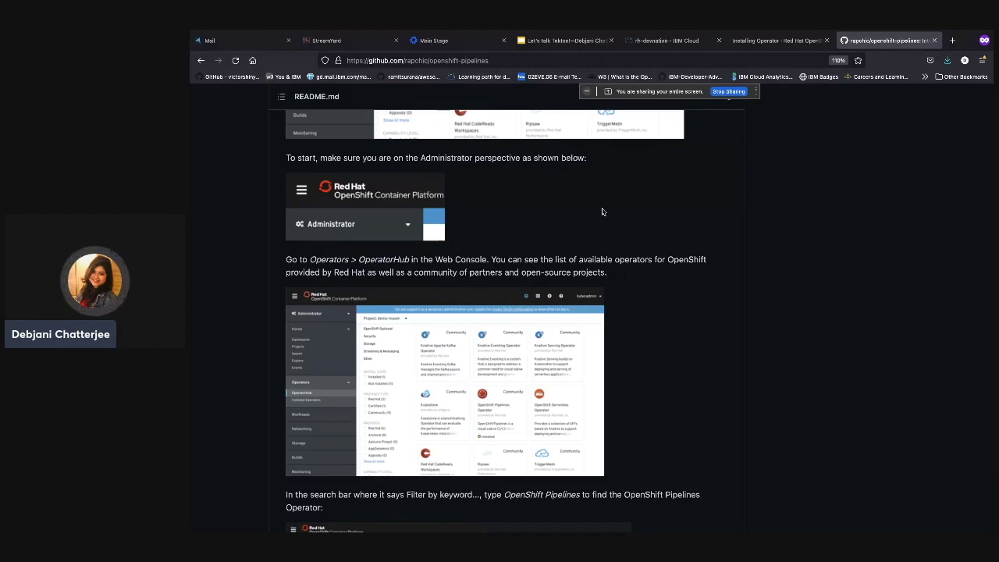
scroll(601, 211, down, 5)
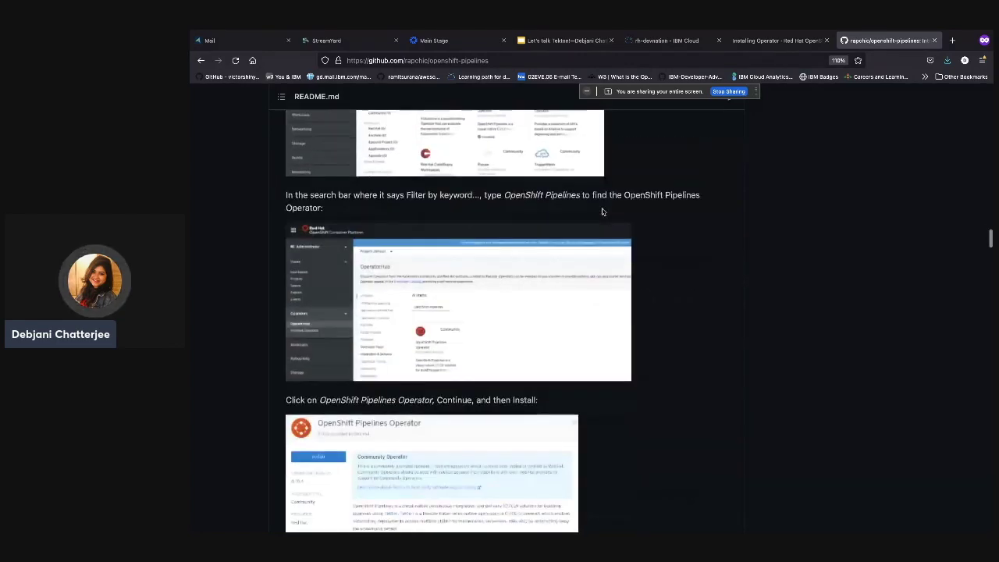
scroll(601, 211, down, 4)
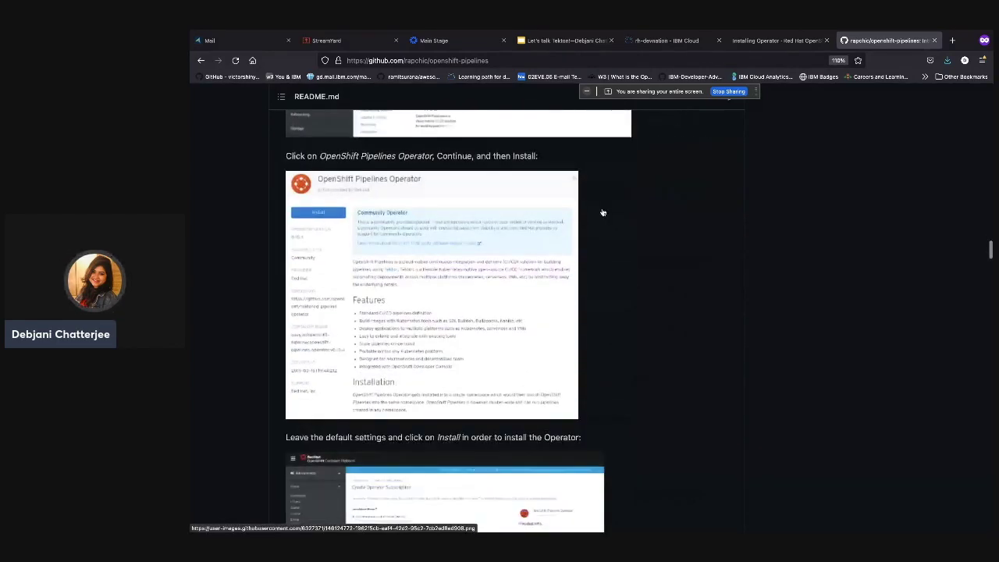
scroll(602, 211, down, 3)
scroll(602, 212, down, 3)
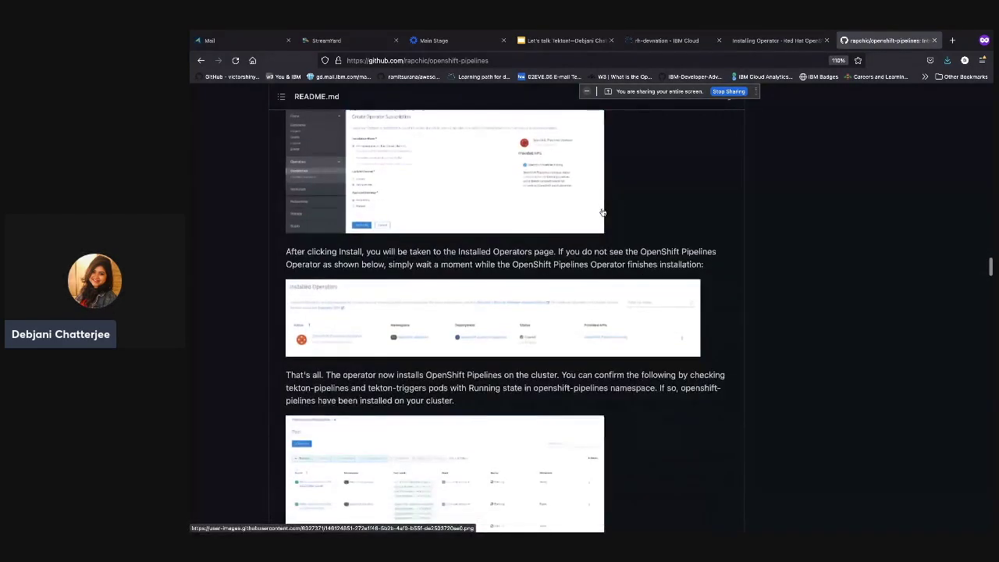
scroll(601, 211, down, 3)
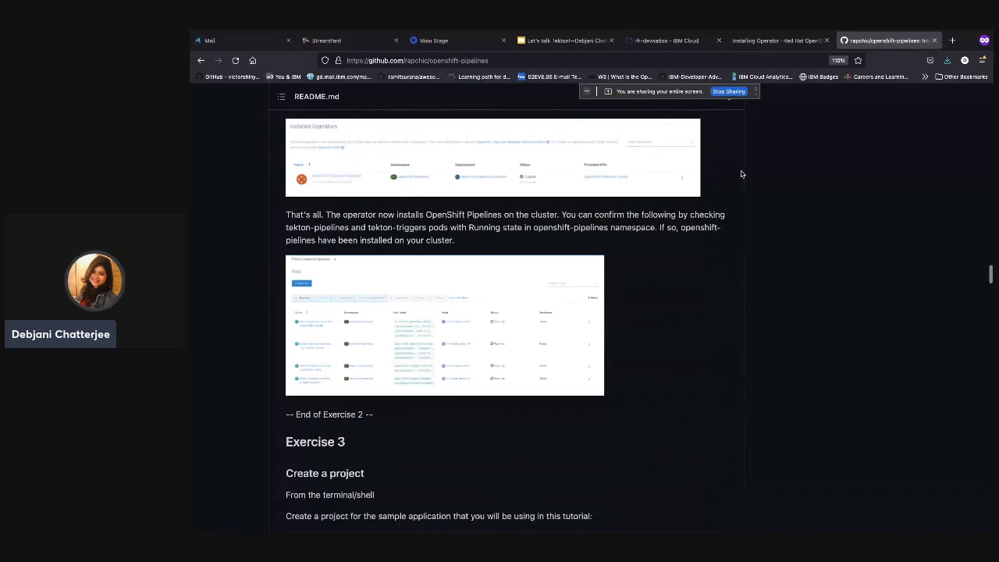
scroll(741, 174, down, 1)
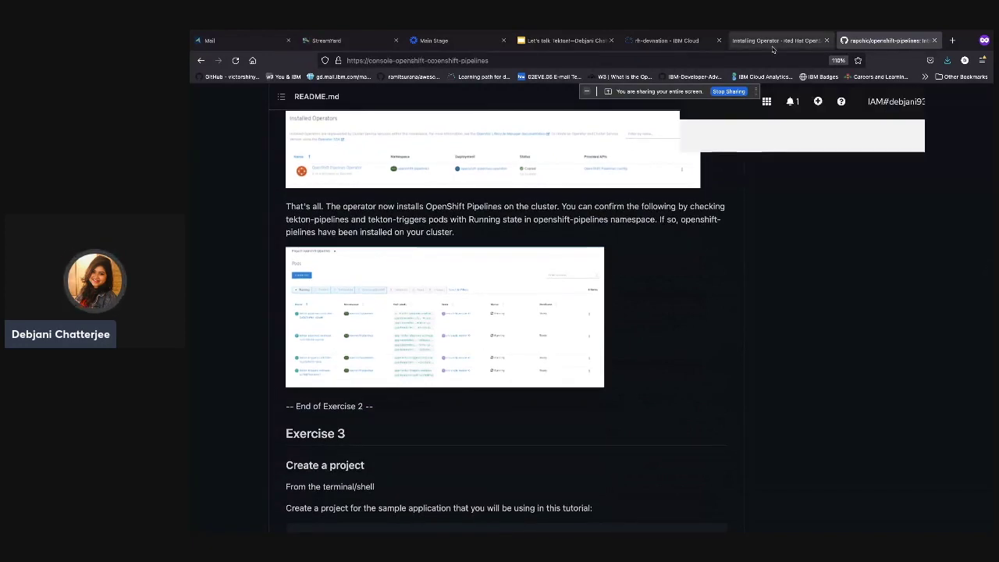
click(776, 40)
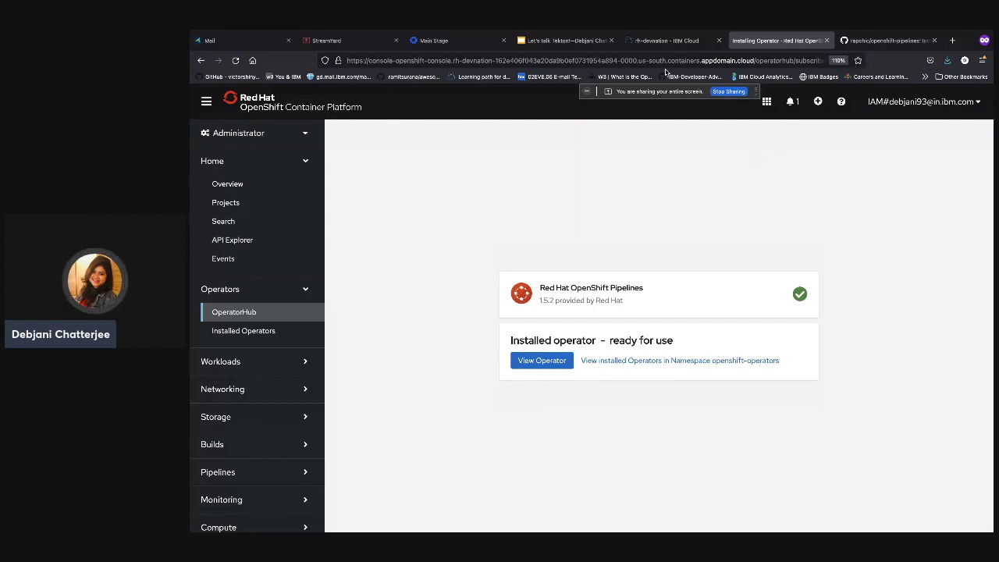
Create the tutorial project by running Exercise 3's README command oc new-project pipelines-tutorial in the terminal, and return to the README.
click(875, 43)
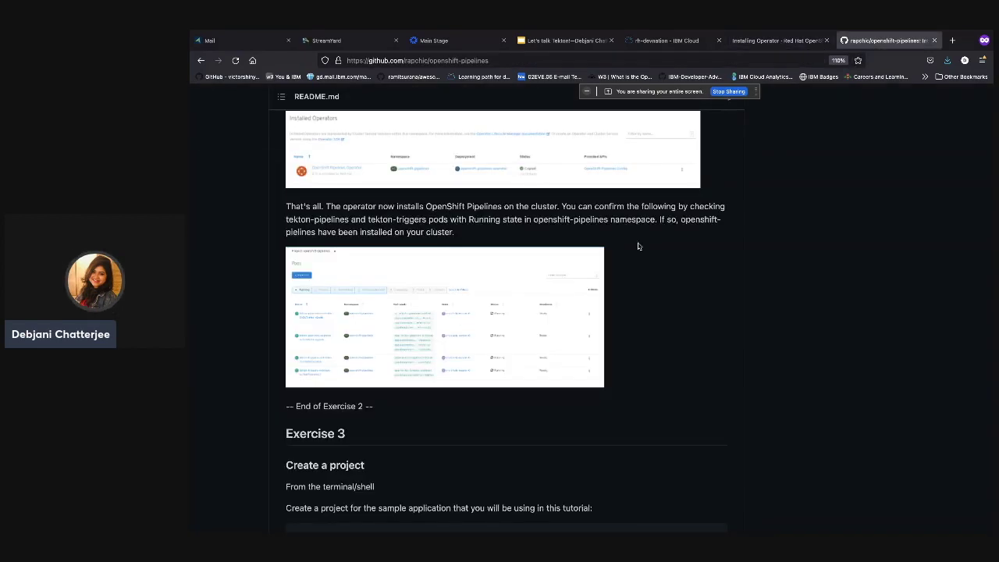
scroll(637, 243, down, 3)
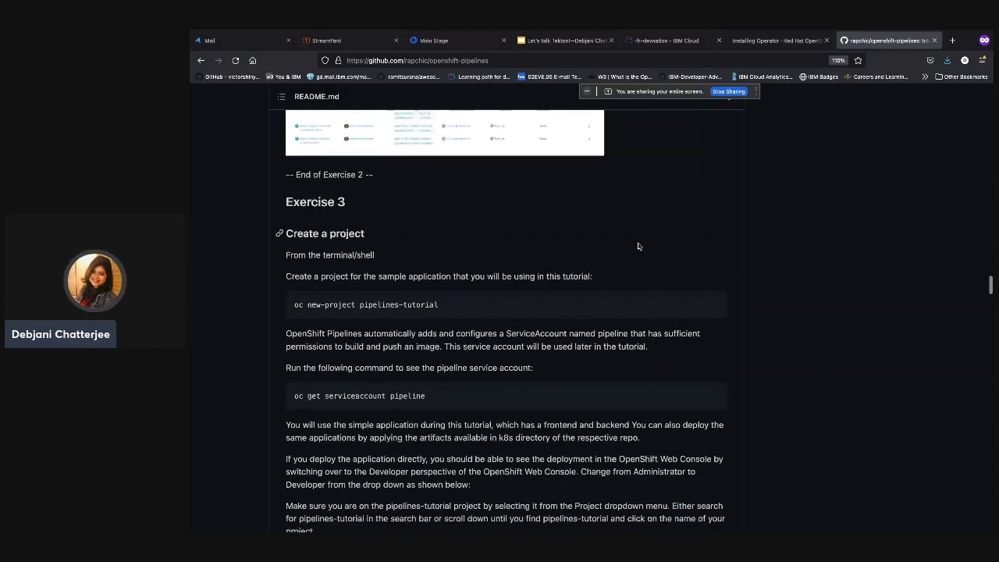
triple_click(417, 304)
key(super+c)
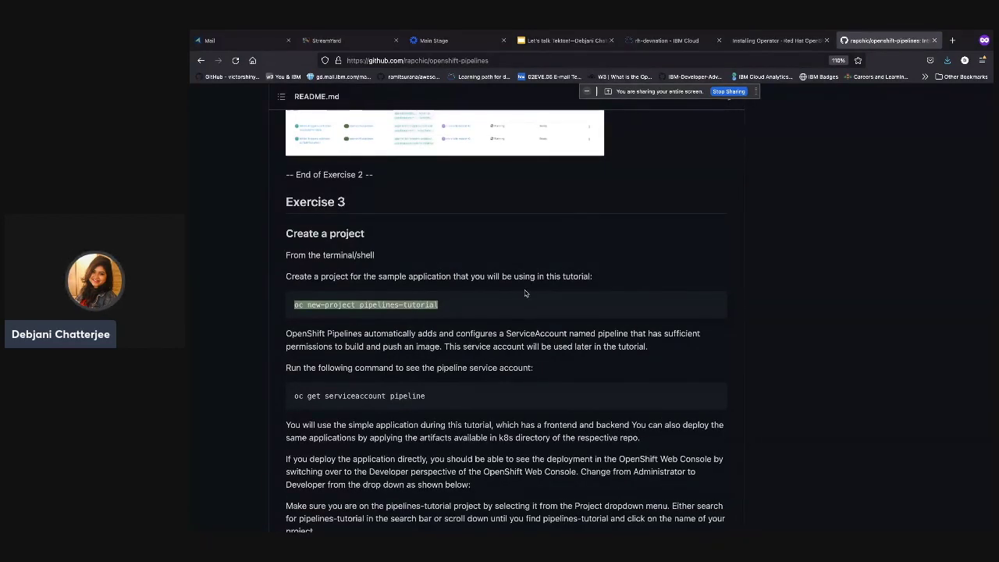
key(super+Tab)
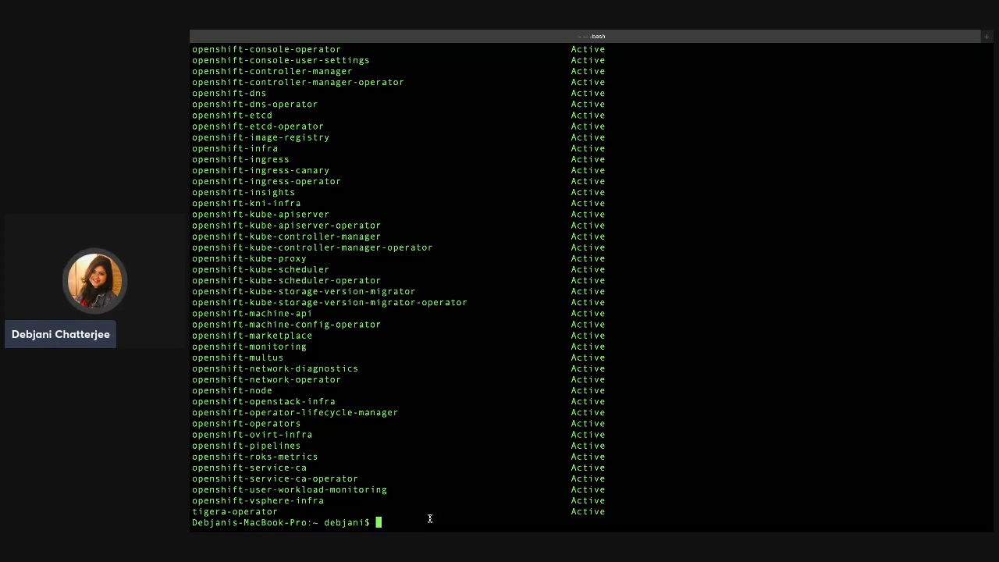
key(super+v)
key(Return)
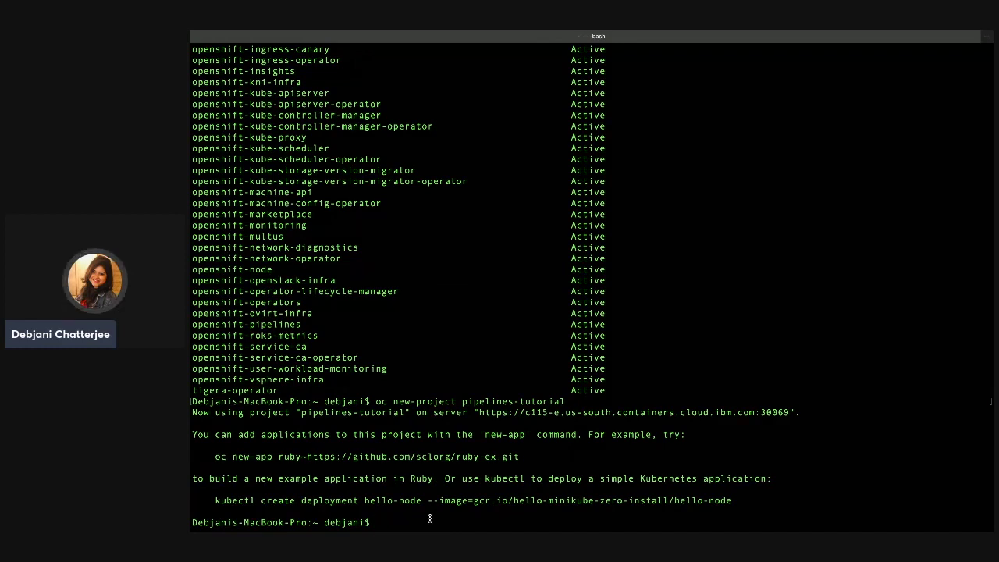
key(super+Tab)
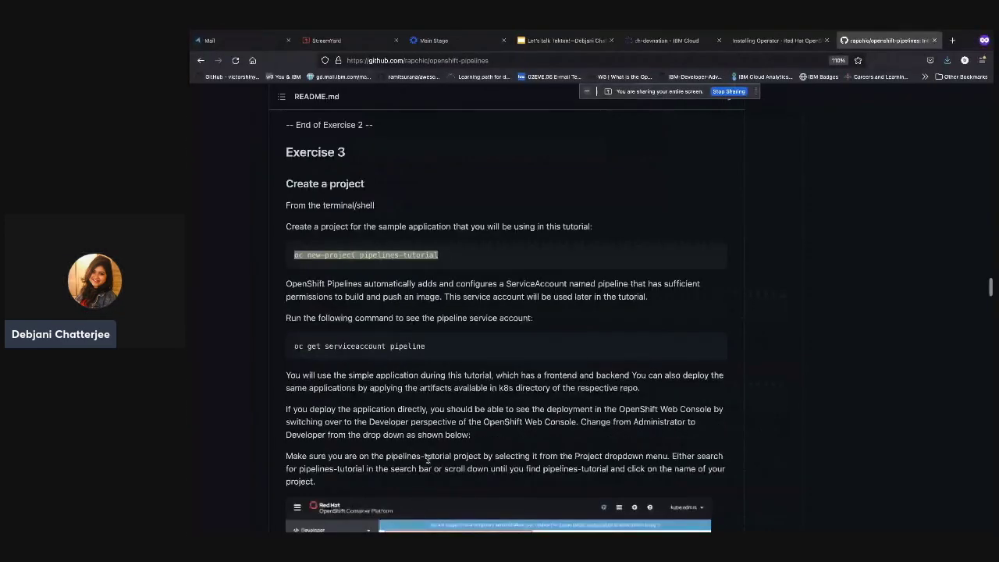
Check the pipeline service account by running the README command oc get serviceaccount pipeline in the terminal, and return to the README.
triple_click(388, 343)
key(super+c)
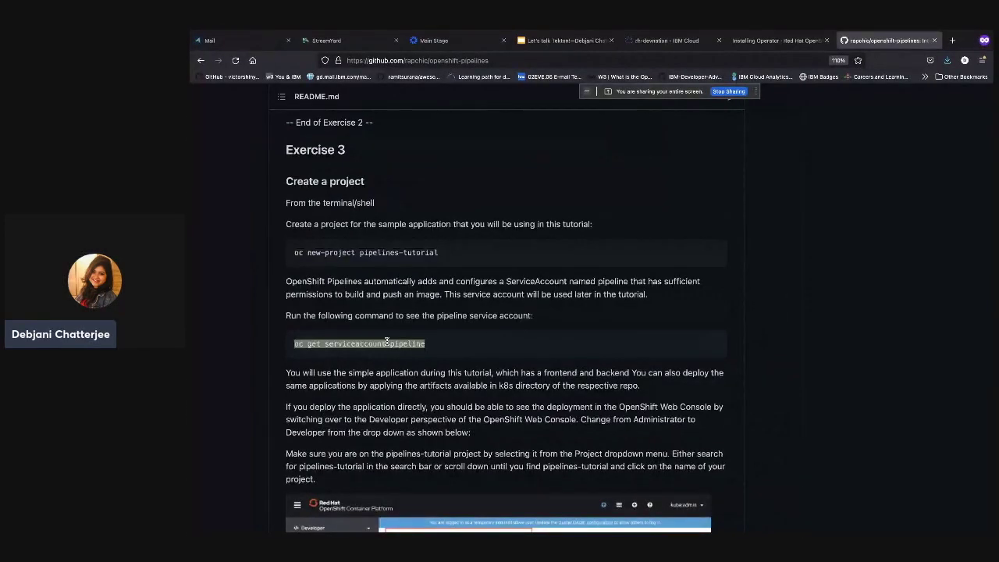
key(super+Tab)
key(super+v)
key(Return)
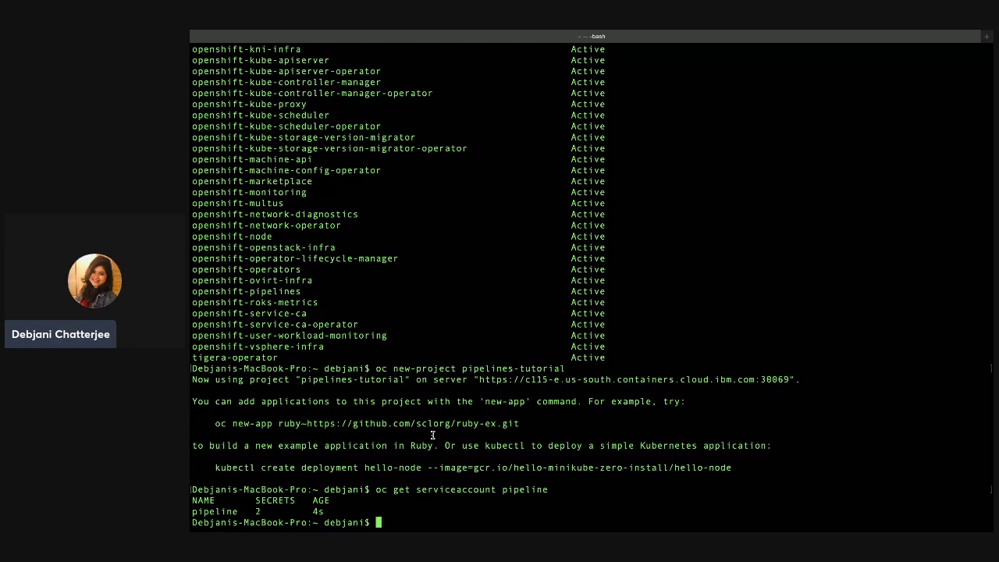
key(super+Tab)
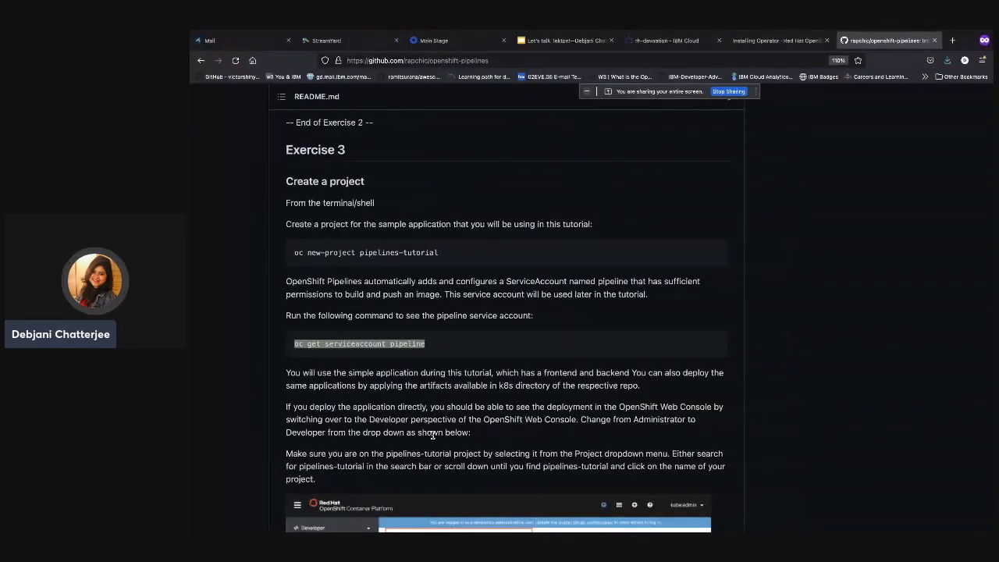
Switch the OpenShift console to the Developer perspective, filter the project list by "tutoria" and open the pipelines-tutorial project's topology.
scroll(432, 435, down, 5)
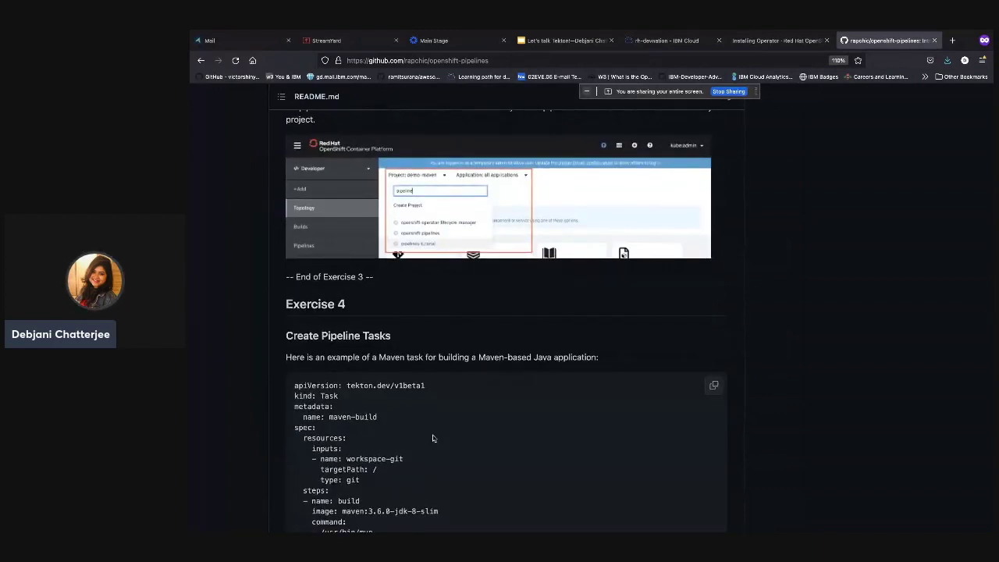
scroll(433, 438, down, 3)
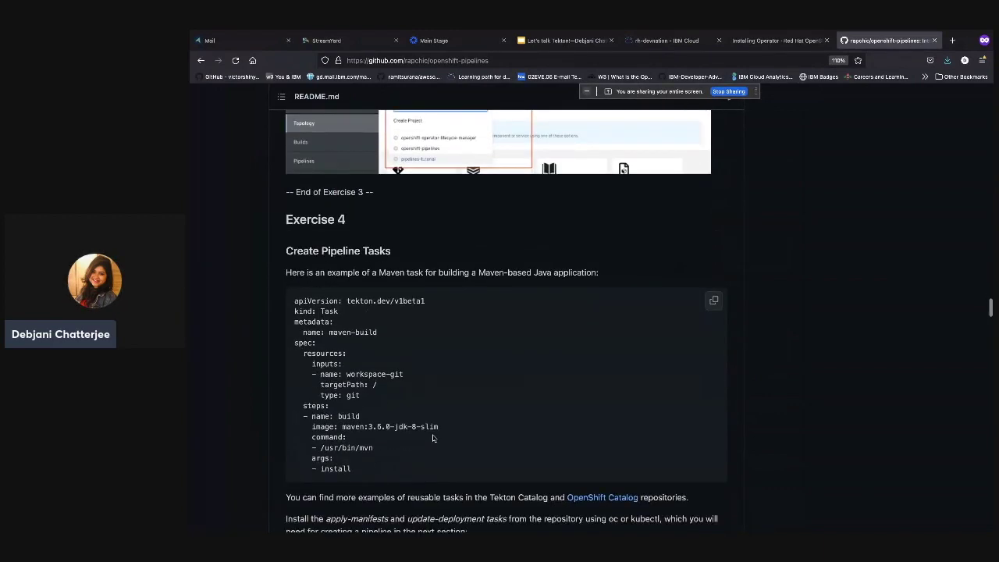
scroll(432, 438, up, 3)
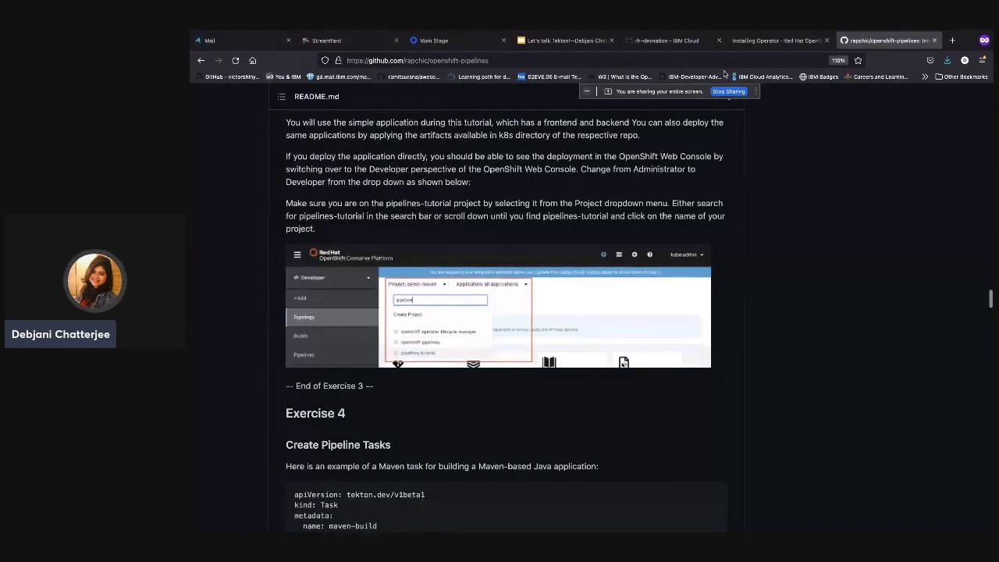
click(752, 41)
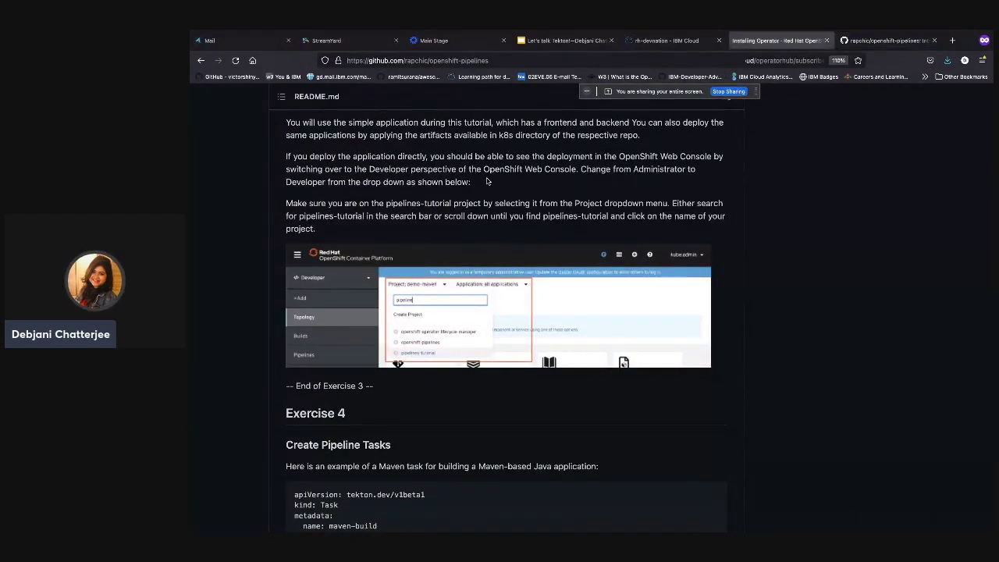
click(306, 135)
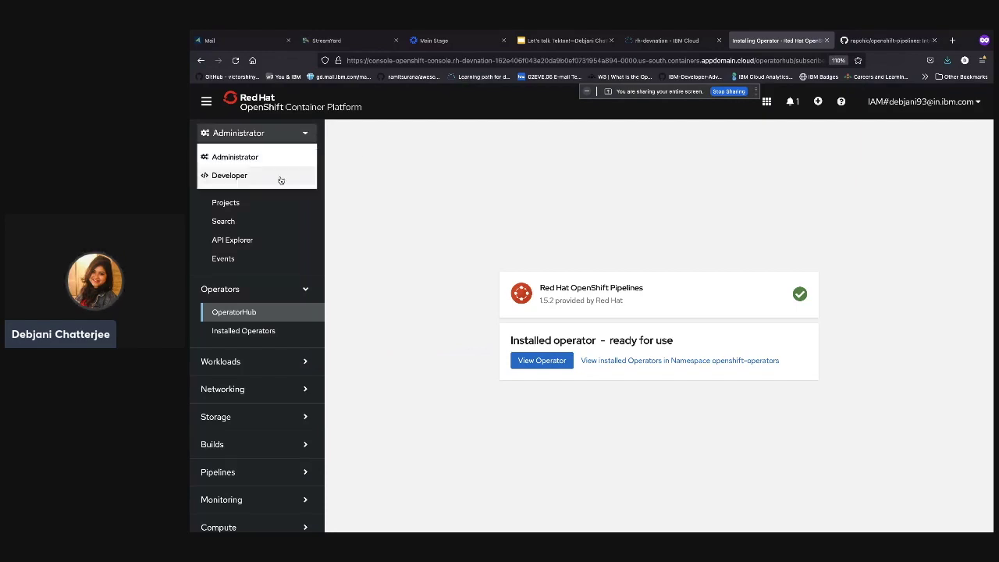
click(280, 179)
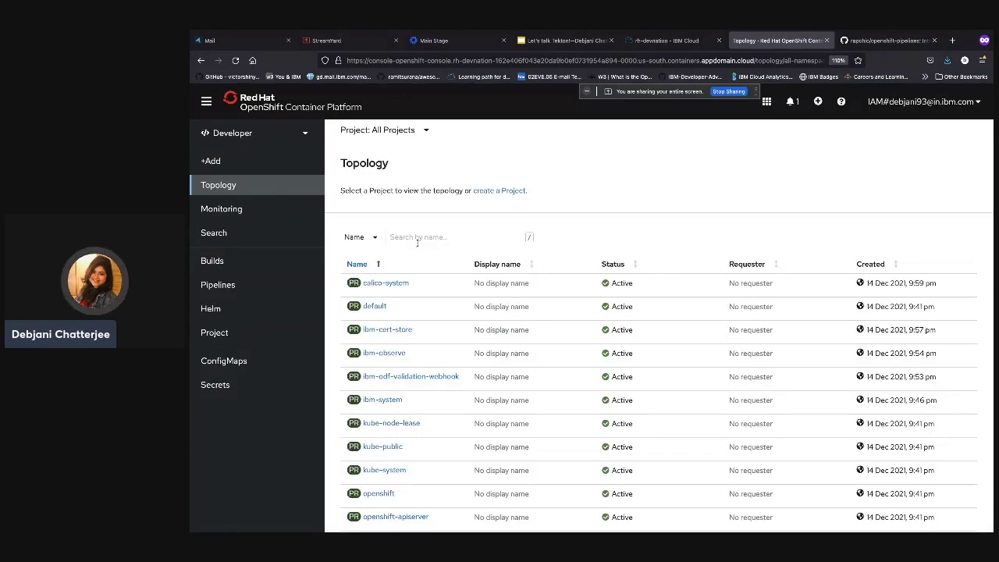
click(418, 239)
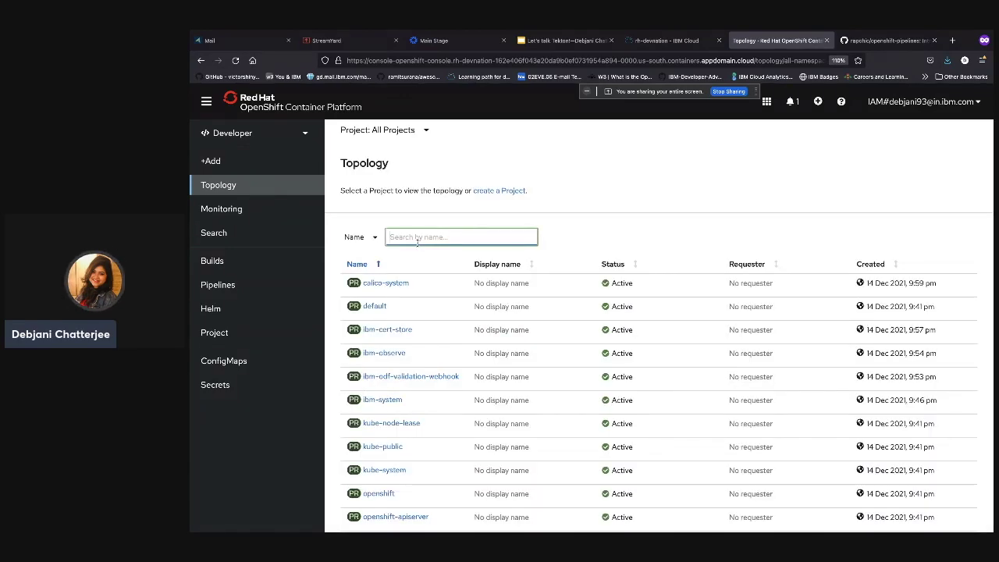
text(tutoria)
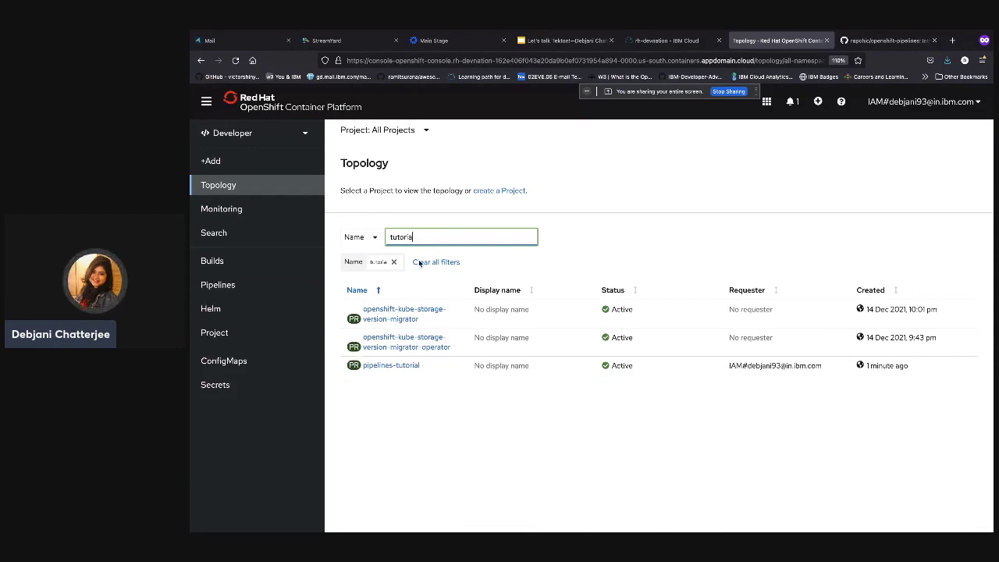
click(380, 366)
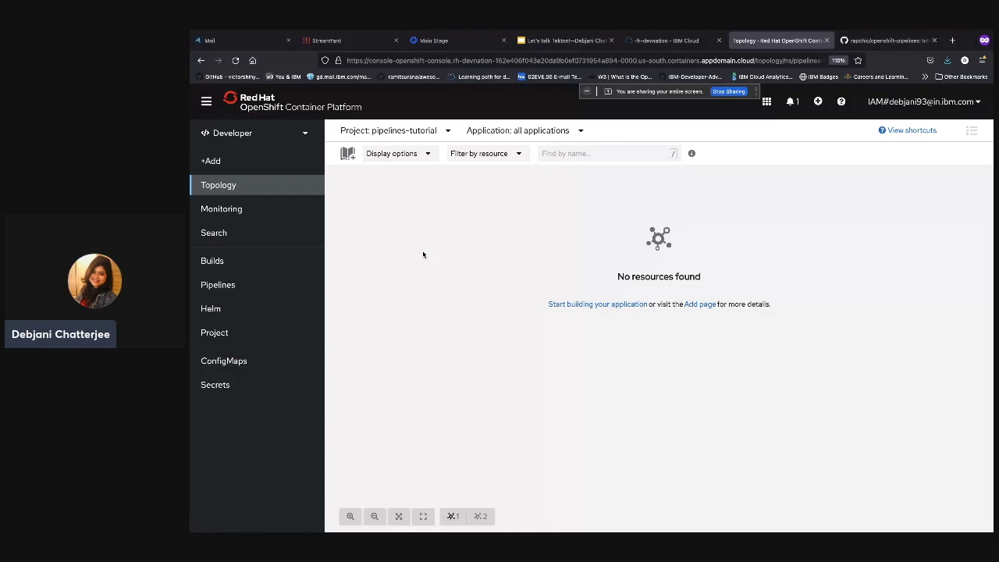
Read the README's Exercise 4 on creating pipeline tasks, including the Maven task example and the task installation commands.
click(873, 40)
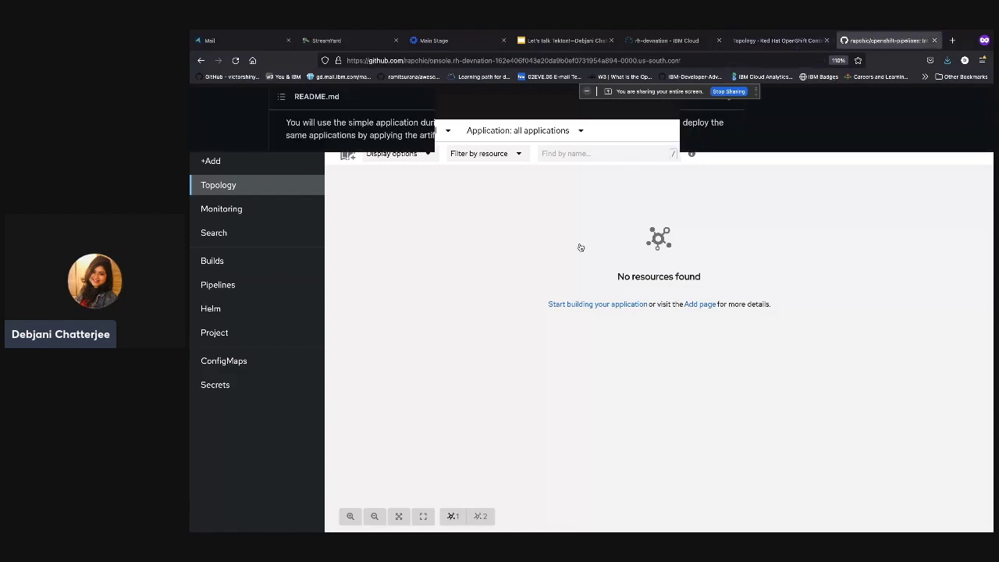
scroll(580, 247, down, 3)
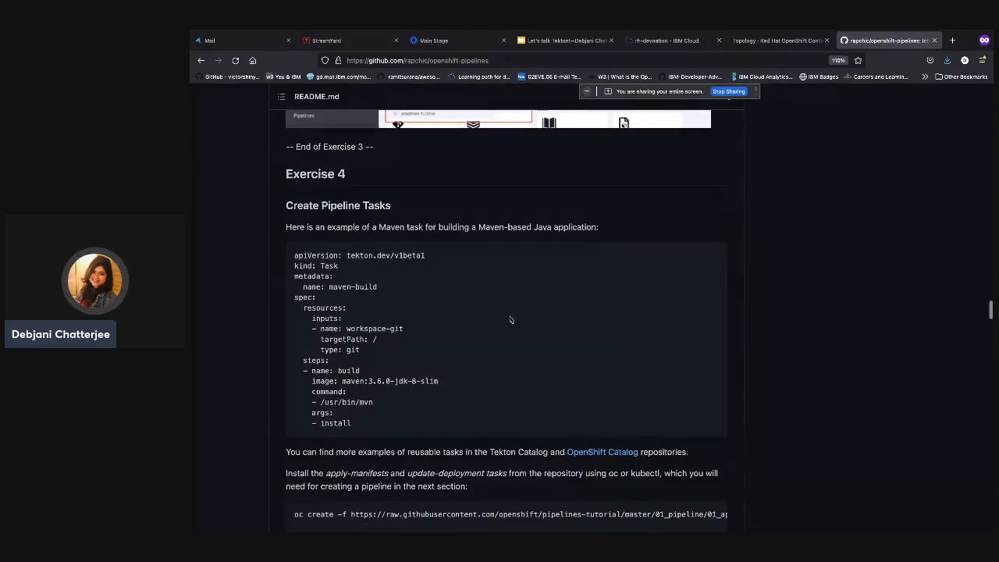
scroll(498, 253, down, 1)
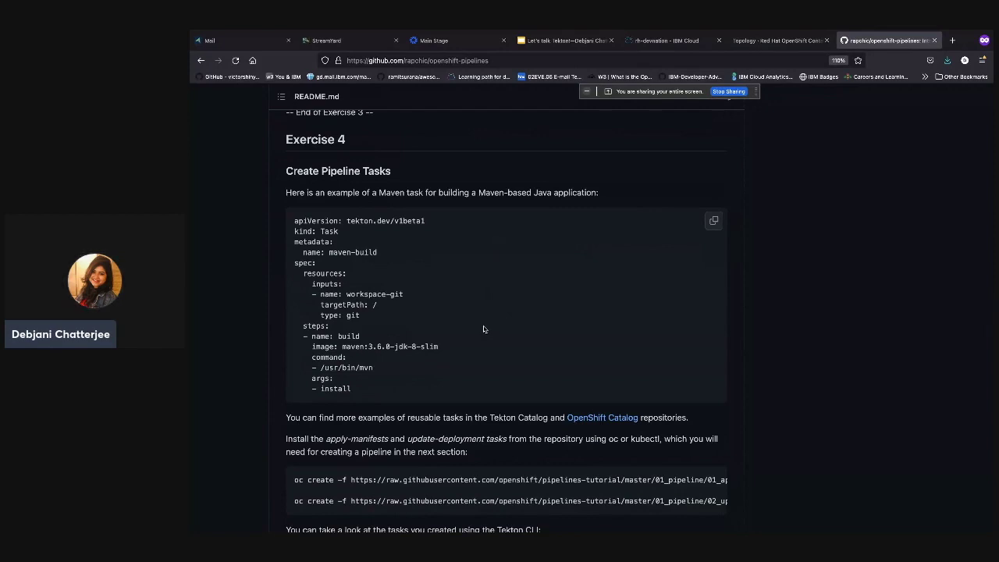
scroll(492, 281, down, 3)
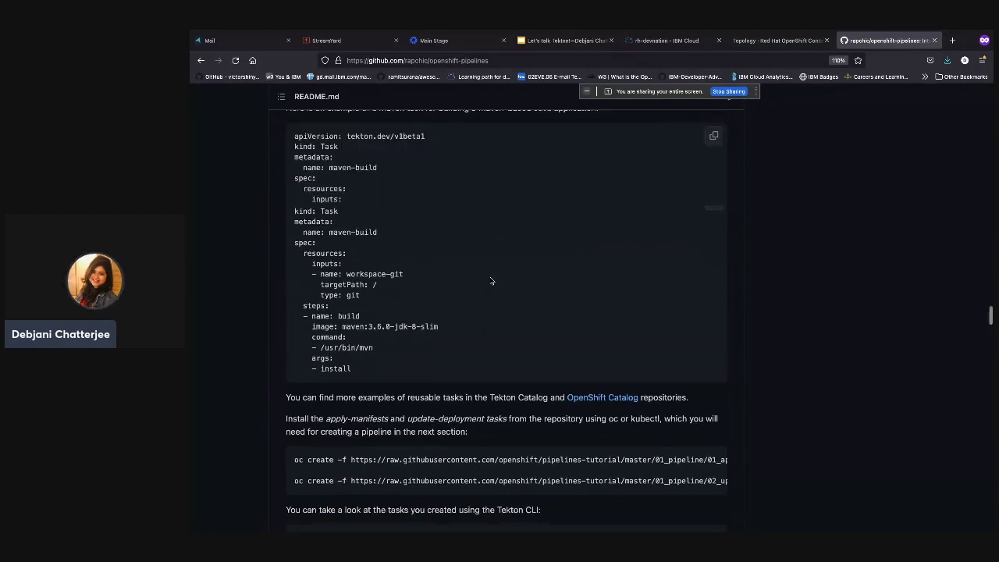
scroll(492, 281, down, 1)
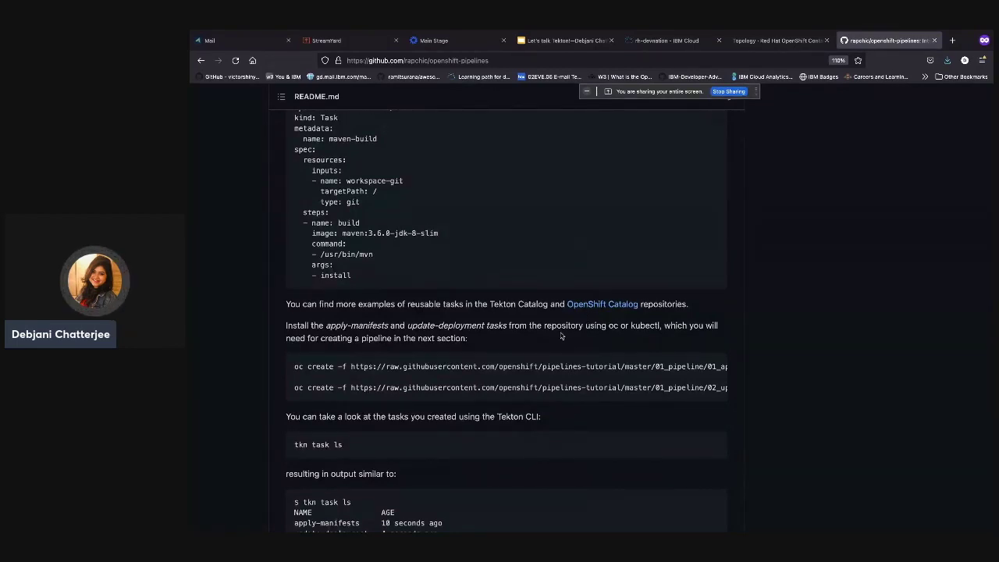
scroll(561, 336, down, 1)
scroll(561, 335, down, 1)
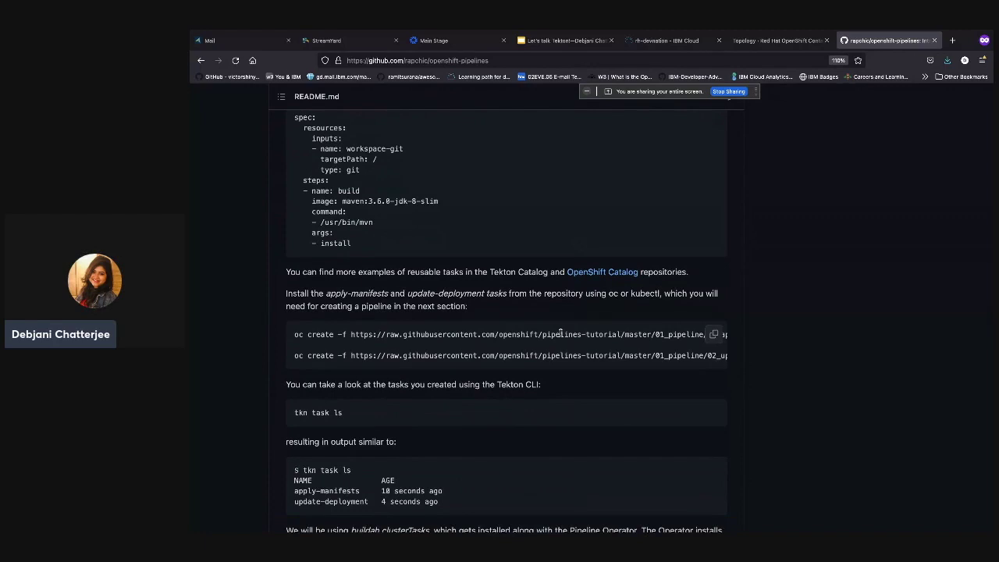
scroll(560, 336, down, 2)
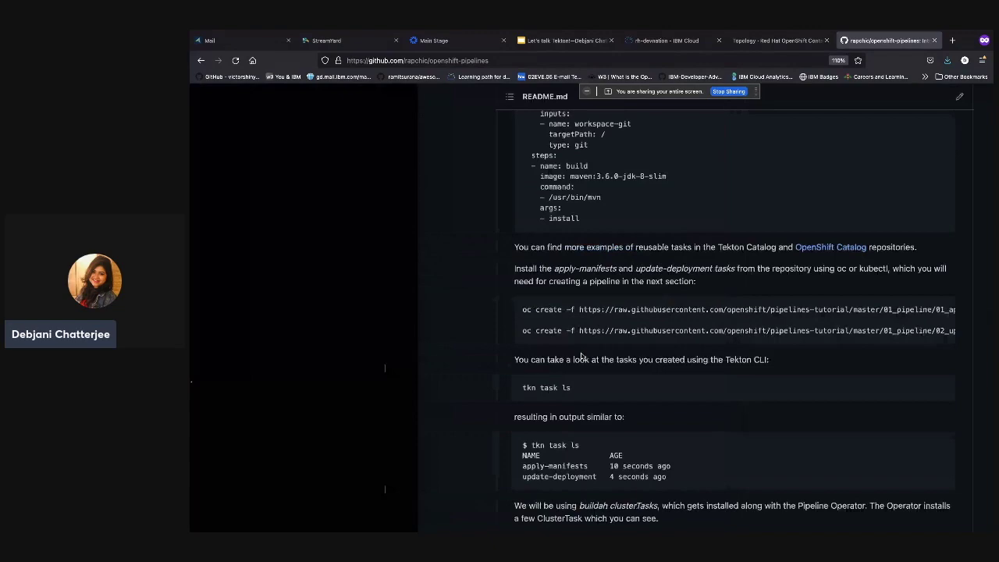
Create the apply-manifests task by running the README's oc create -f command for 01_apply_manifest_task.yaml in the terminal.
key(ctrl+Left)
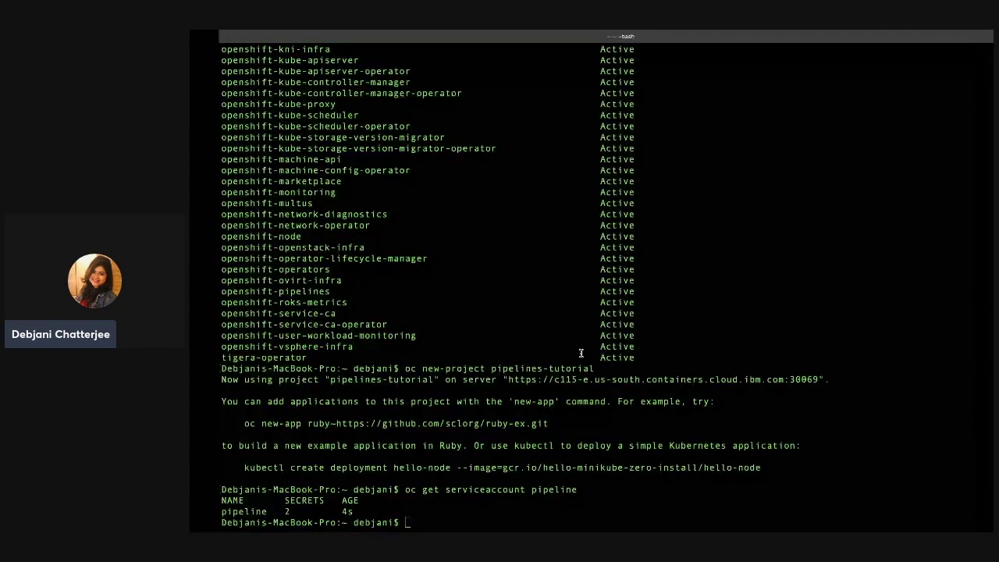
key(ctrl+Right)
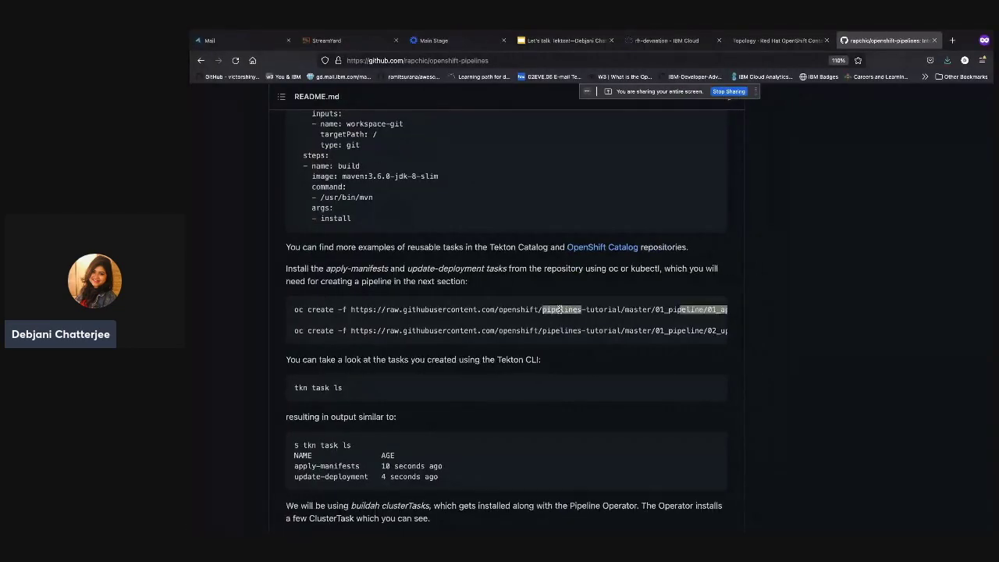
triple_click(559, 309)
key(ctrl+Left)
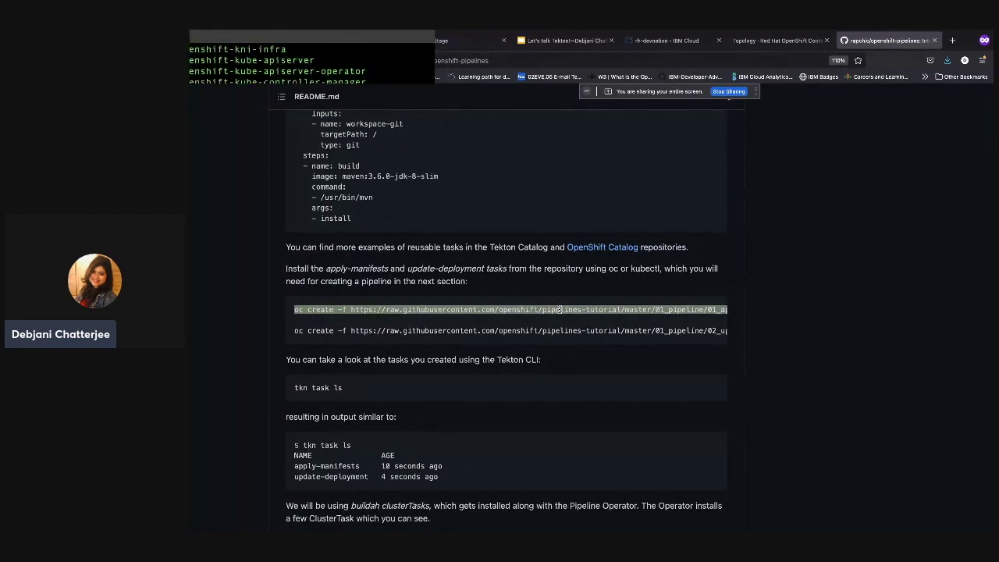
text(oc create -f https://raw.githubusercontent.com/openshift/pipelines-tutorial/master/01_pipeline/01_apply_manifest_task.yaml)
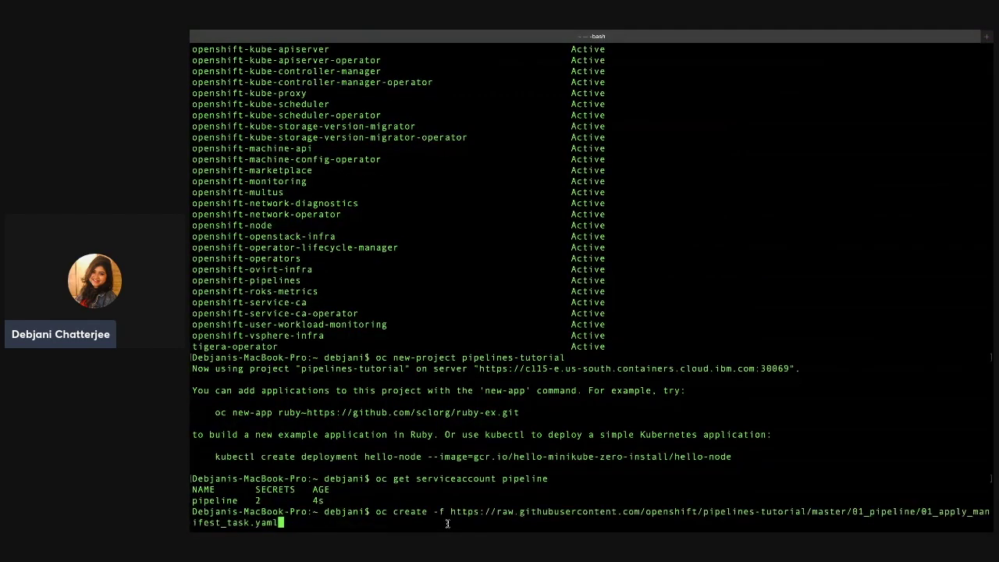
key(Return)
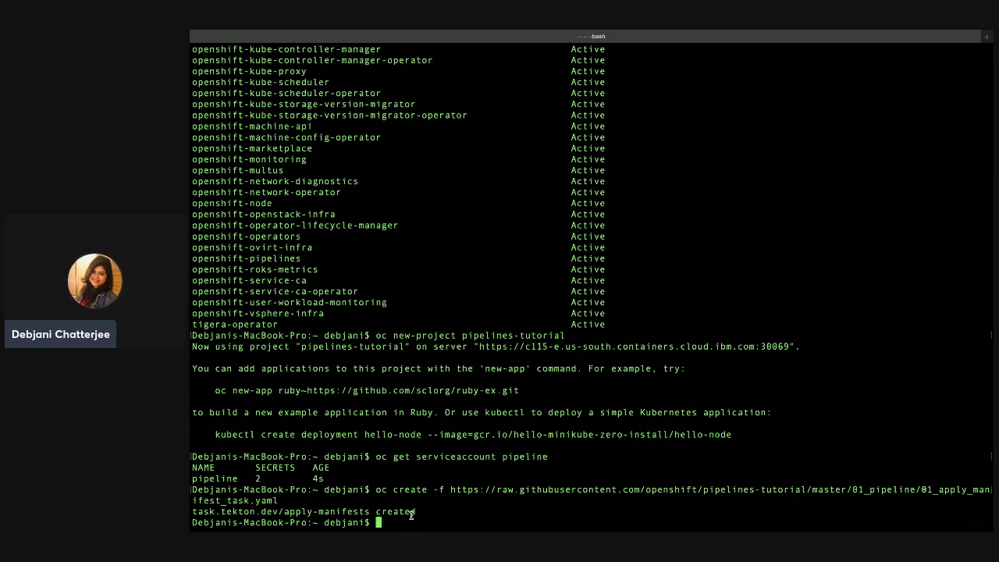
Create the update-deployment task by running the README's oc create -f command for 02_update_deployment_task.yaml in the terminal.
key(super+Tab)
triple_click(415, 331)
key(super+c)
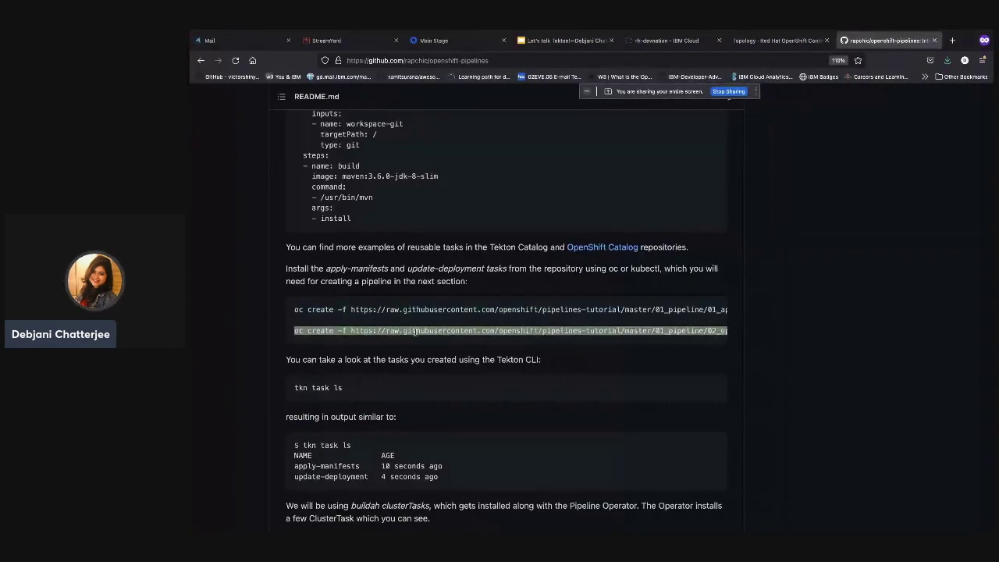
key(super+Tab)
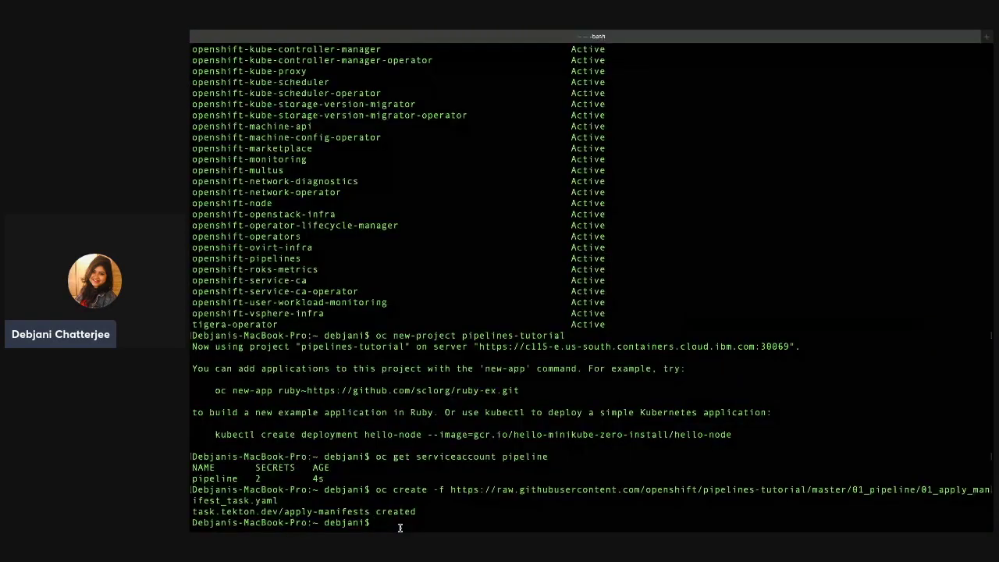
key(super+v)
key(Return)
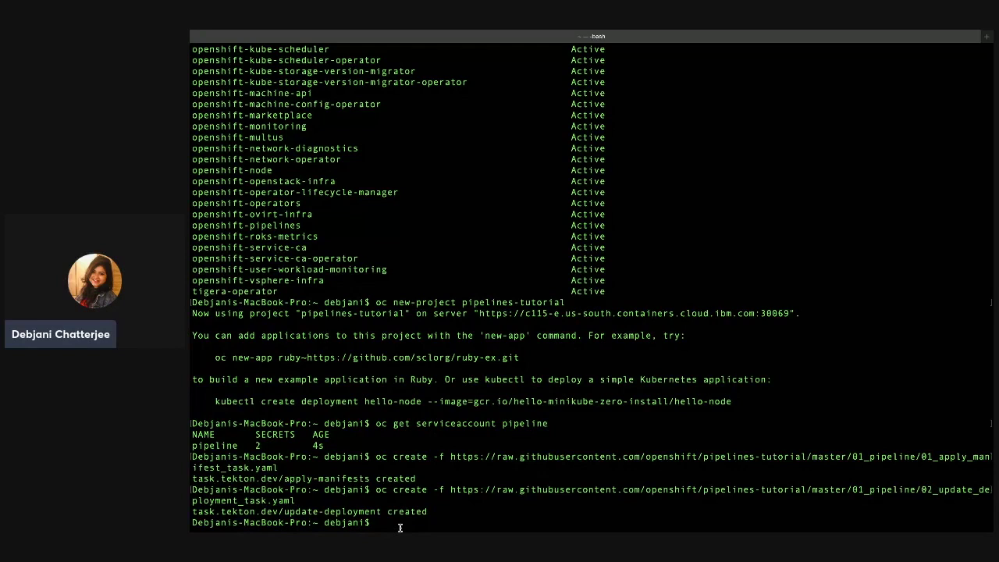
List the project's tasks with tkn task ls and the operator's cluster tasks with tkn clustertasks ls.
text(tkn task ls)
key(Return)
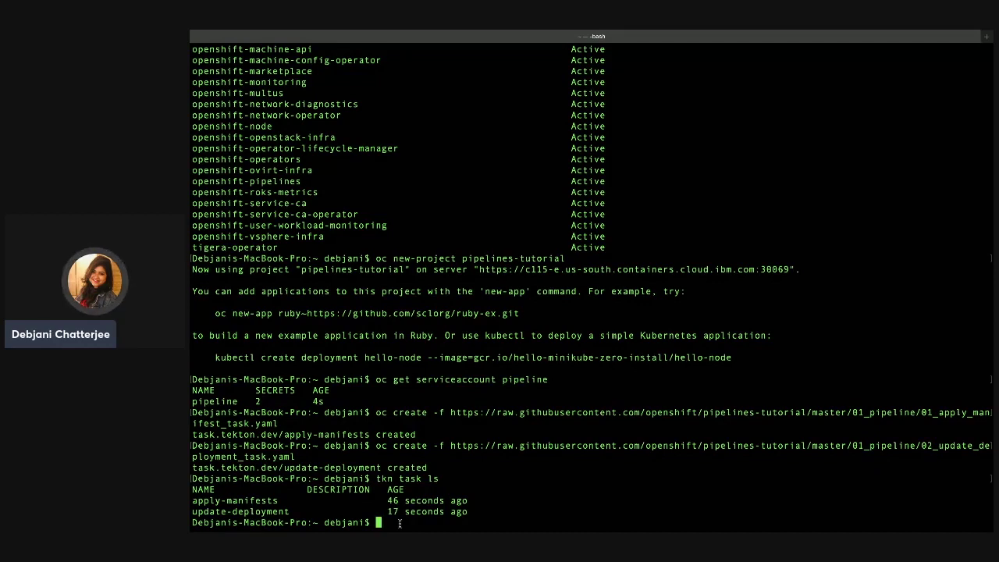
text(tkn cluster)
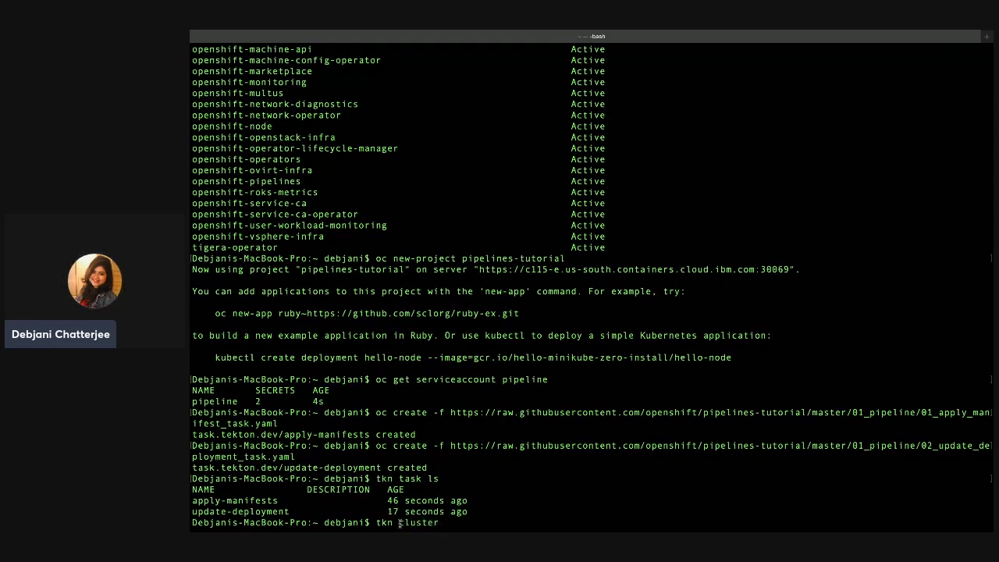
text(tasks ls)
key(Return)
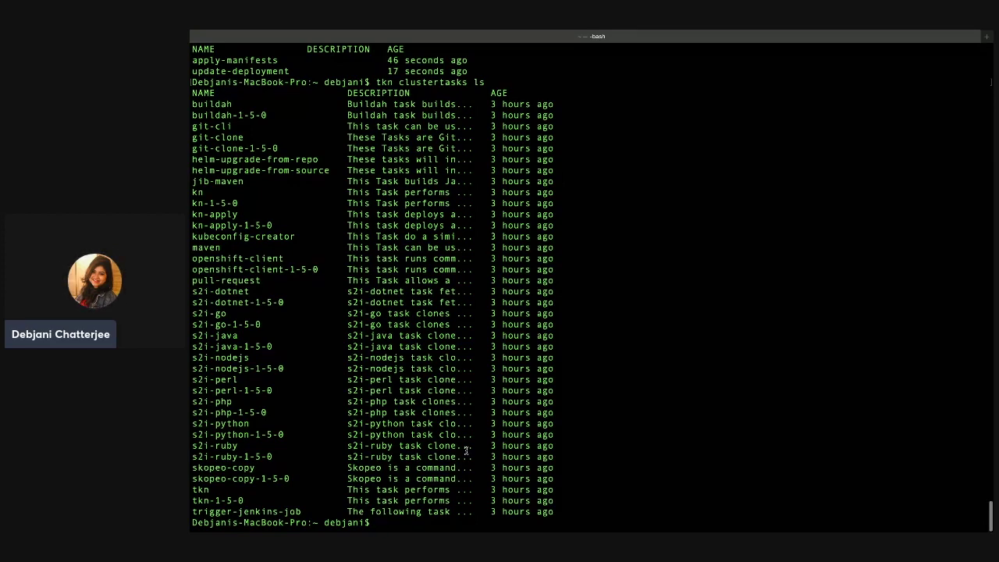
Create the PersistentVolumeClaim by running the README's oc create -f command for 03_persistent_volume_claim.yaml in the terminal.
key(super+Tab)
scroll(502, 321, down, 10)
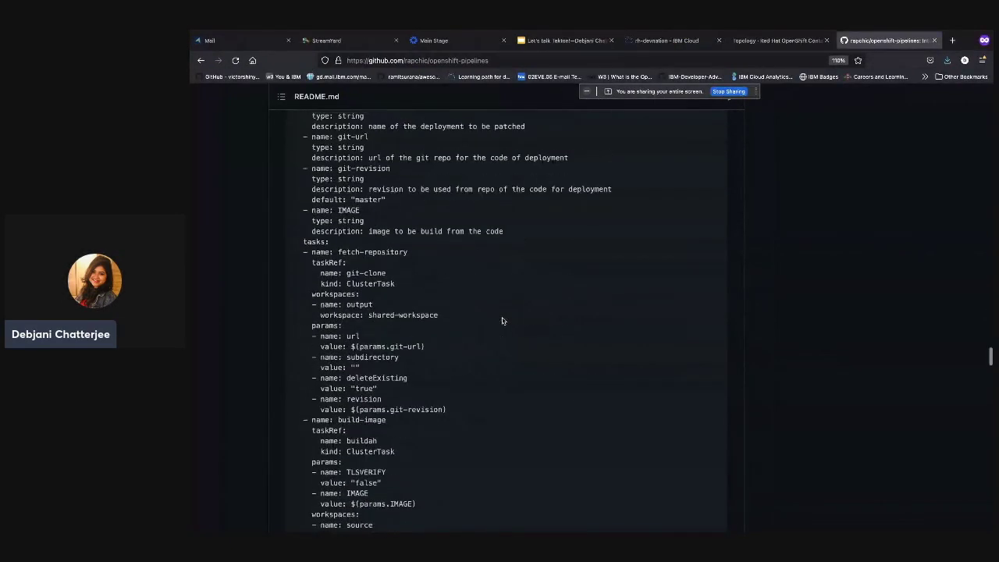
scroll(502, 321, up, 3)
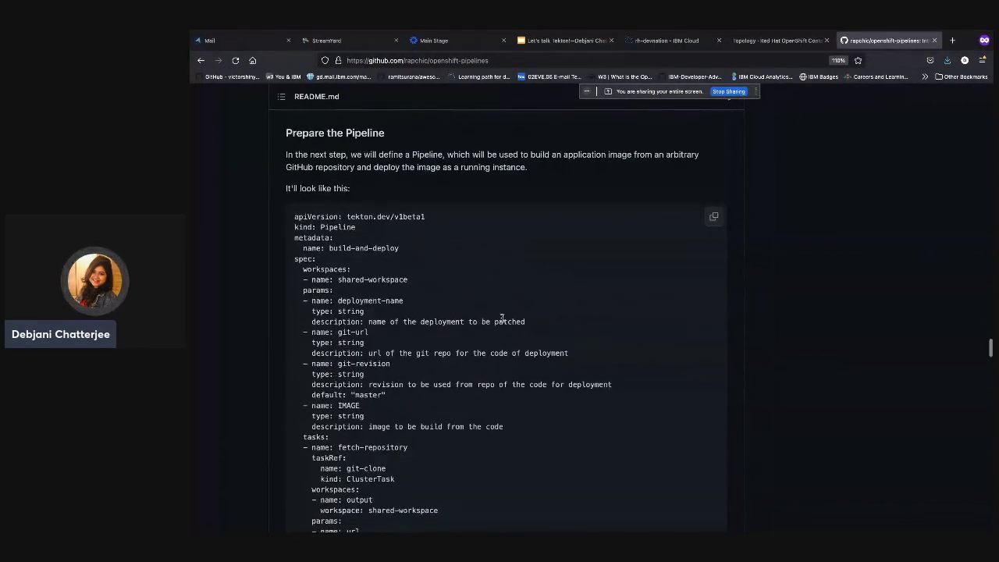
scroll(502, 321, down, 3)
scroll(502, 321, down, 8)
scroll(502, 321, down, 3)
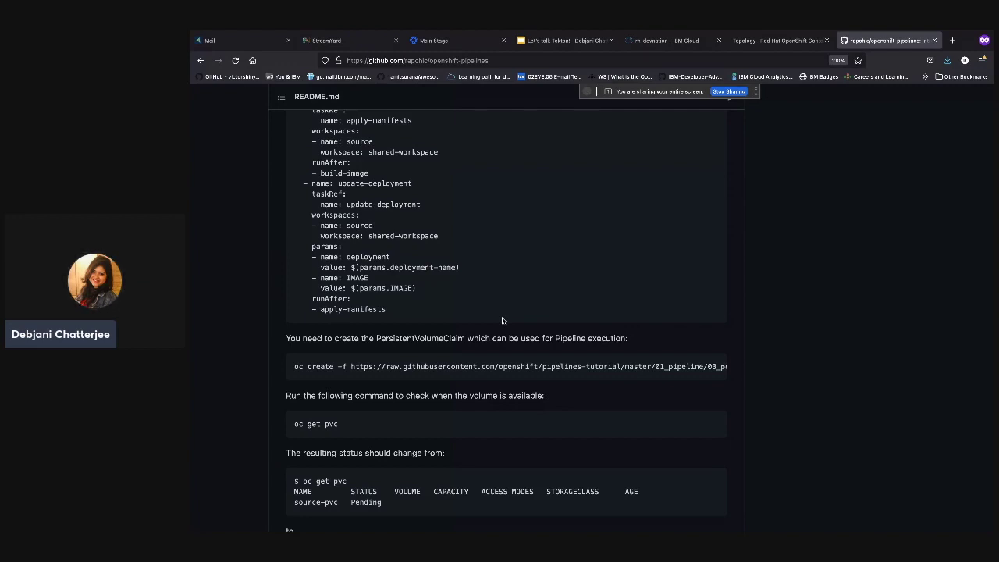
triple_click(465, 370)
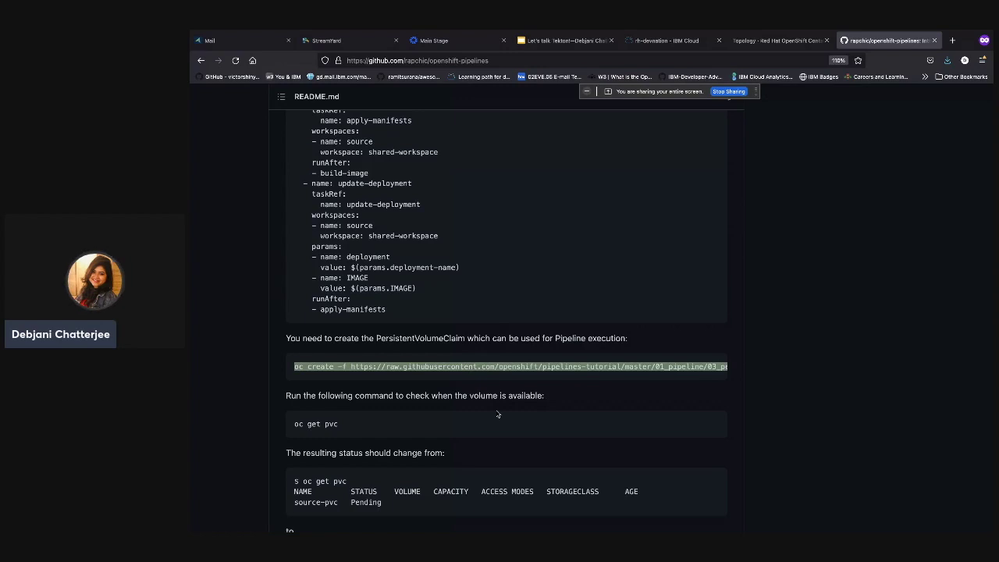
key(super+Tab)
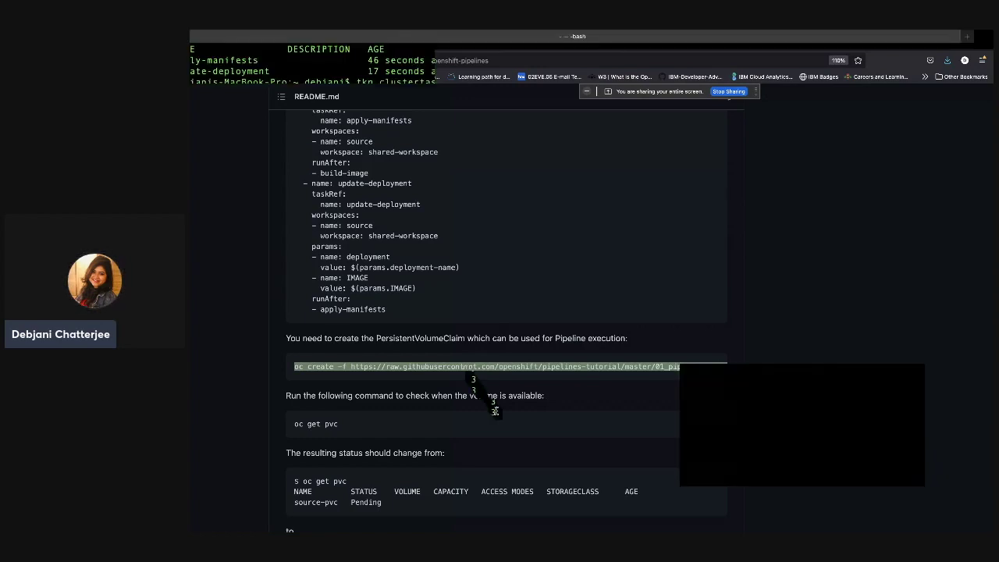
text(oc create -f https://raw.githubusercontent.com/openshift/pipelines-tutorial/master/01_pipeline/03_persistent_volume_claim.yaml)
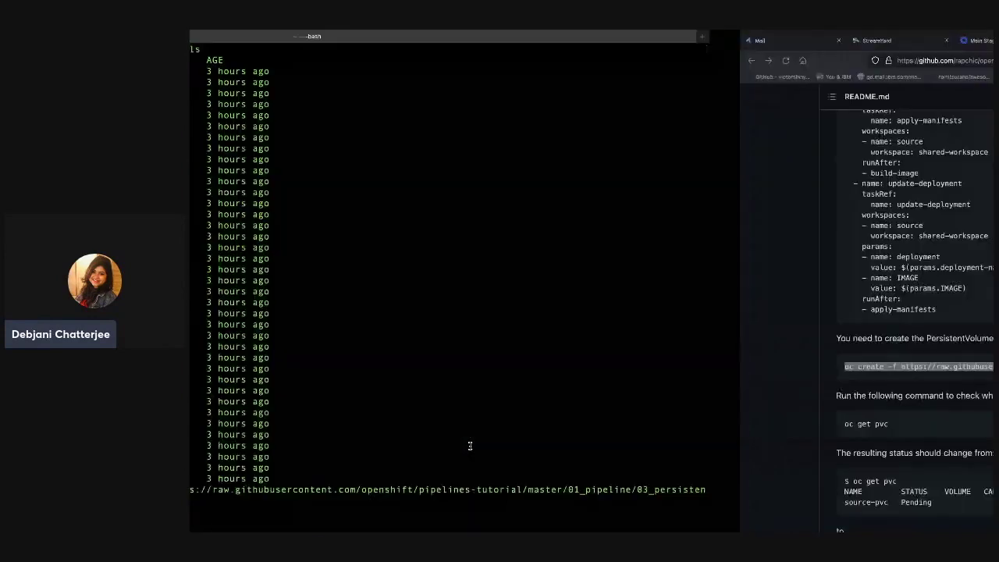
Check the volume claim's availability by running the README's oc get pvc command in the terminal.
key(super+Tab)
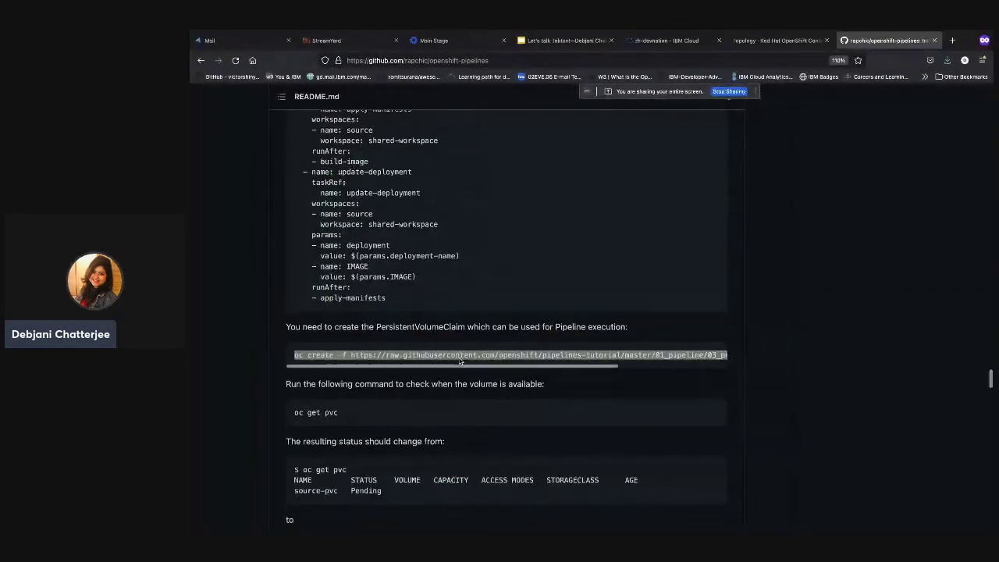
triple_click(319, 381)
key(super+c)
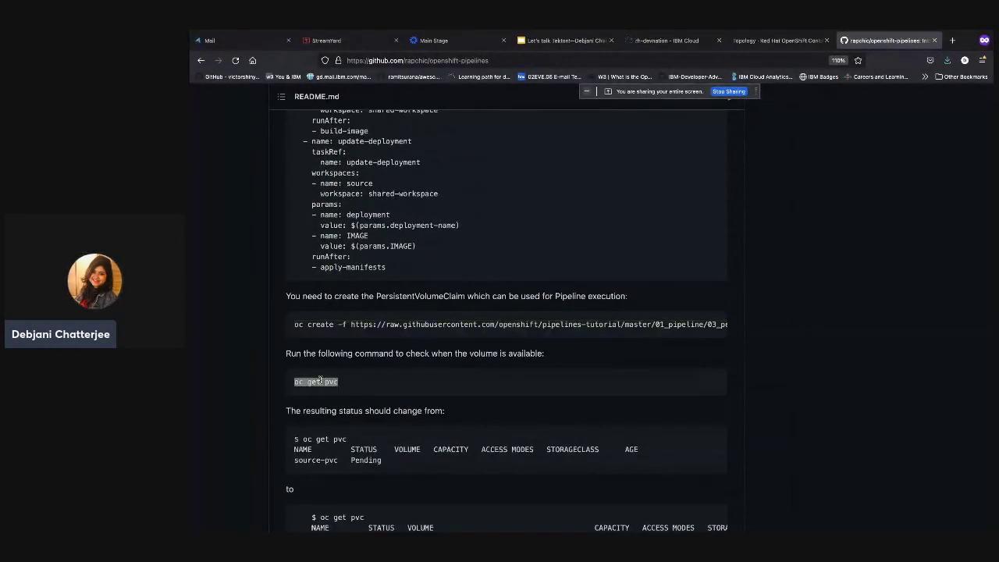
key(super+Tab)
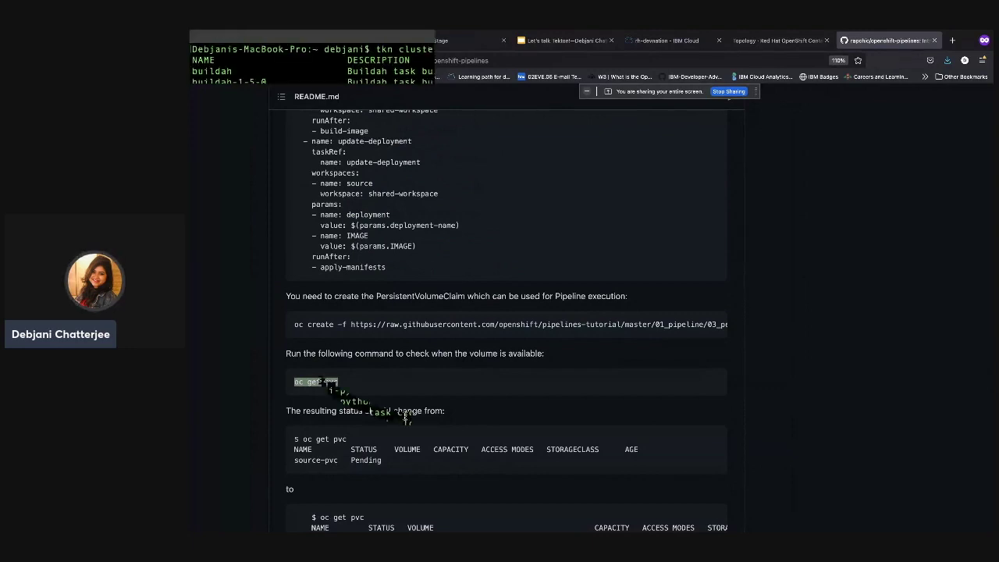
key(super+v)
key(Return)
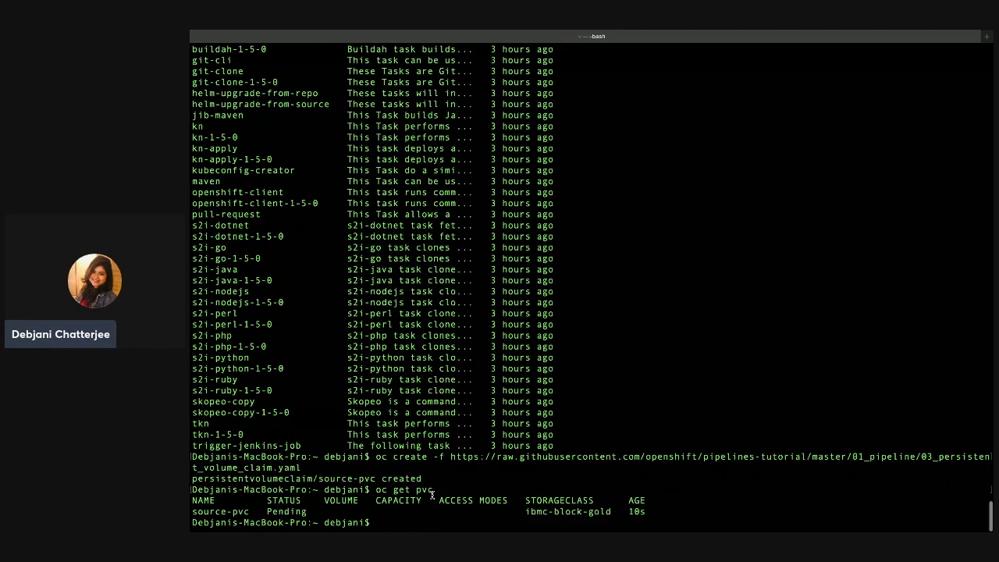
Switch the OpenShift web console to the Administrator perspective and view the pipelines-tutorial project's PersistentVolumeClaims under Storage.
key(ctrl+Right)
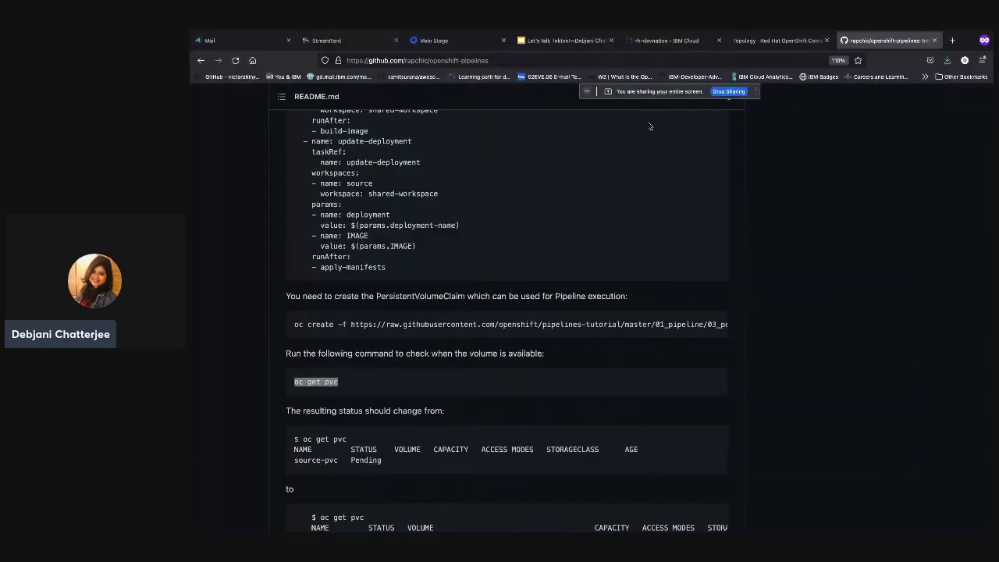
click(663, 40)
click(757, 40)
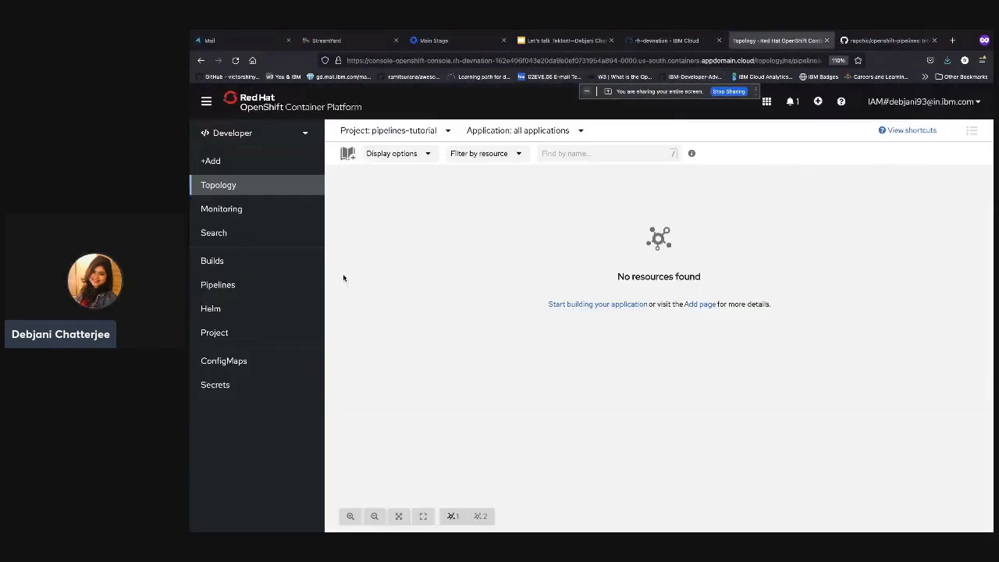
click(305, 133)
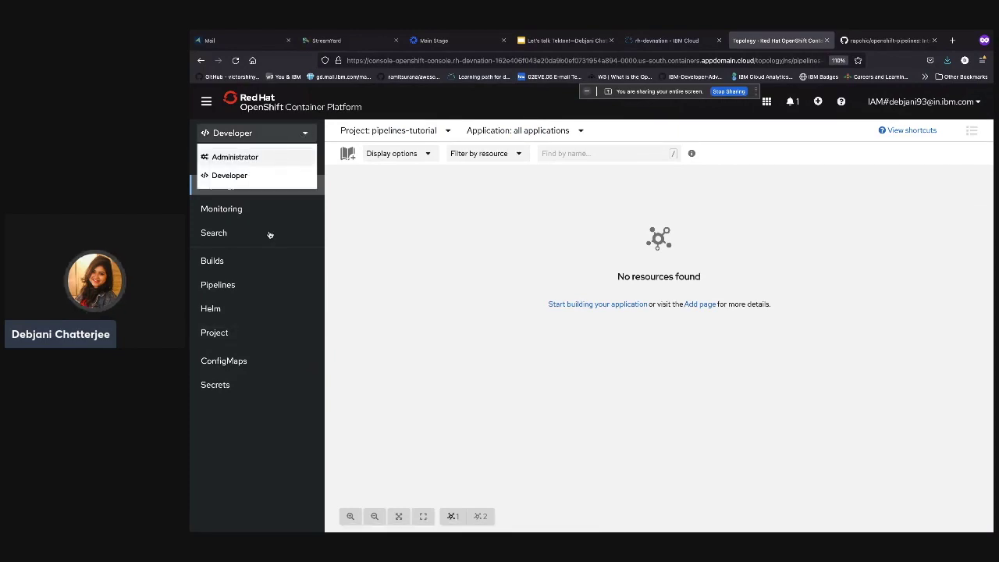
click(234, 156)
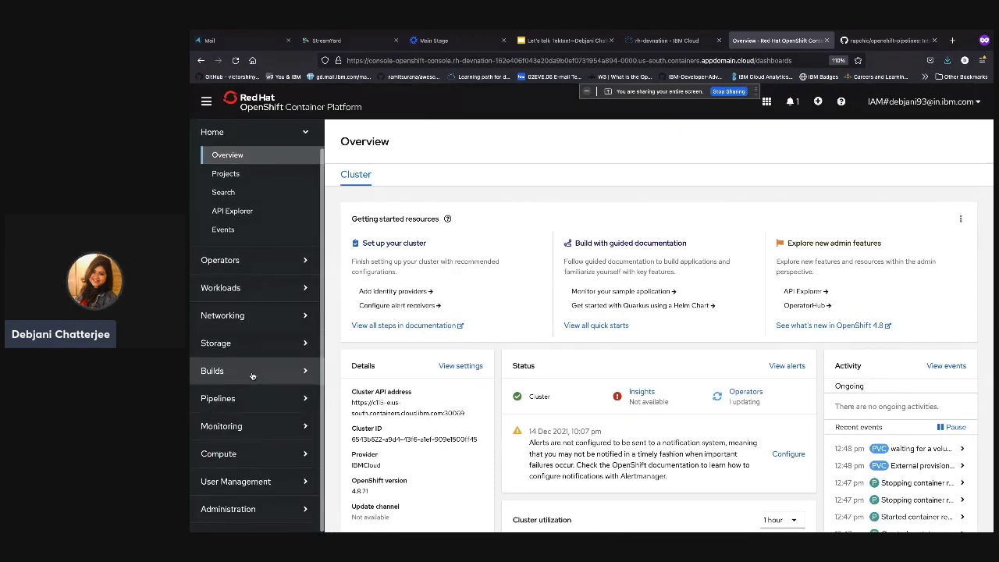
click(255, 346)
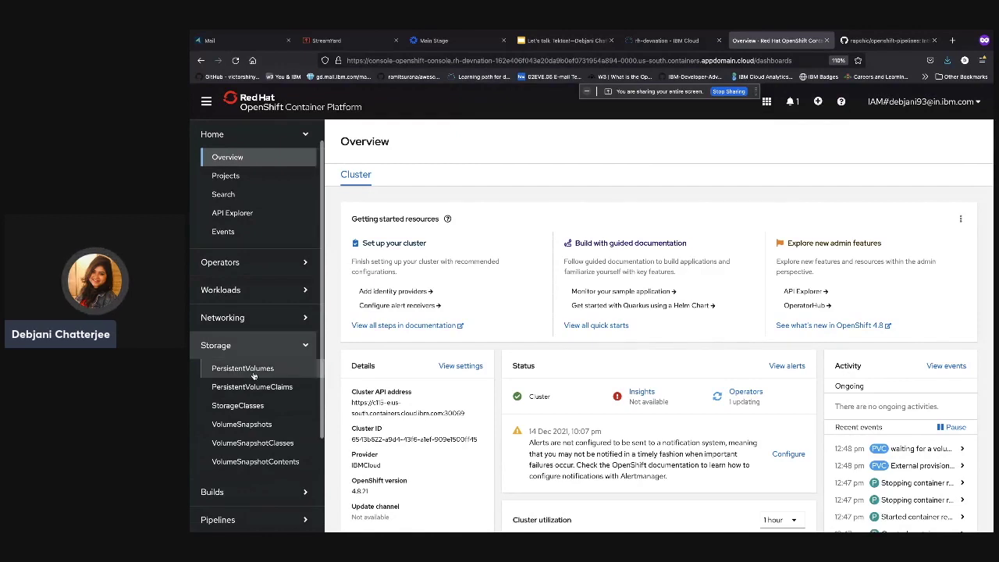
click(248, 368)
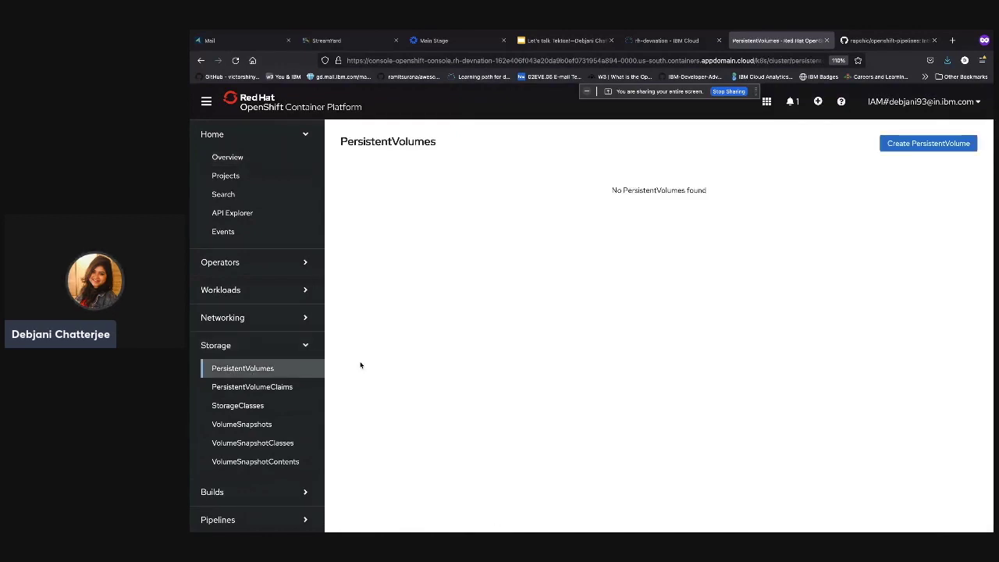
click(290, 386)
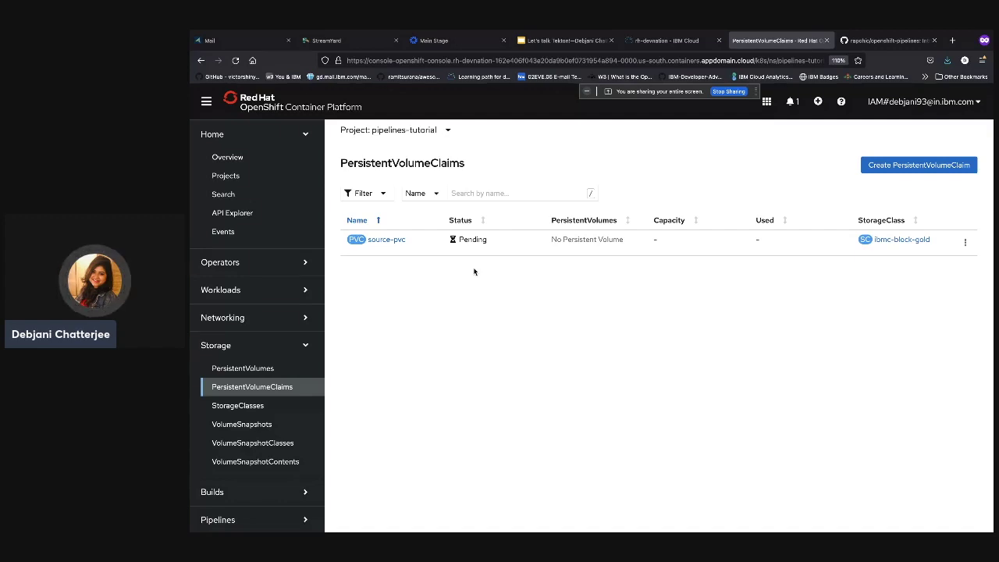
Recheck the source-pvc claim's status with oc get pvc and in the web console, and clear the terminal.
key(super+Tab)
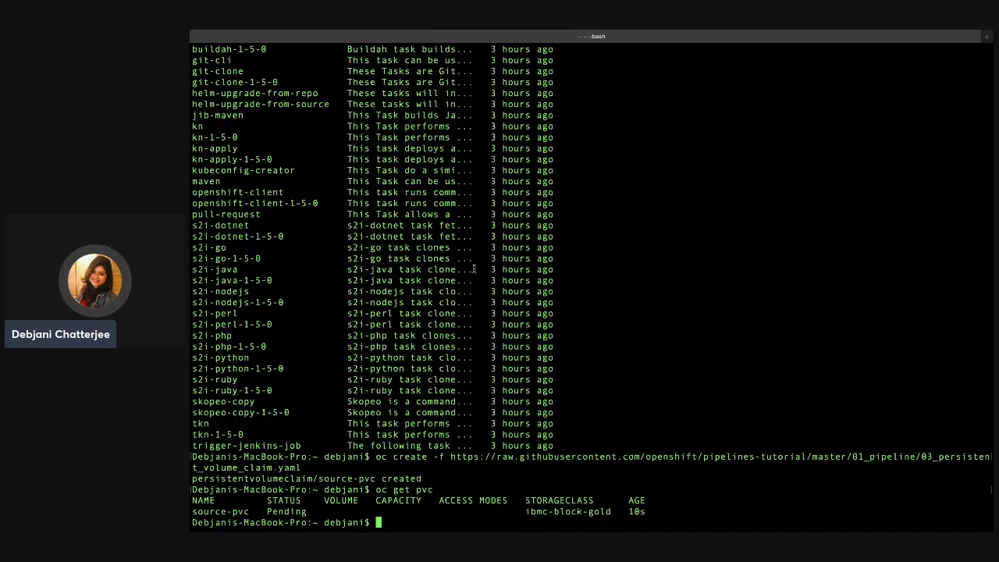
key(Up)
key(Return)
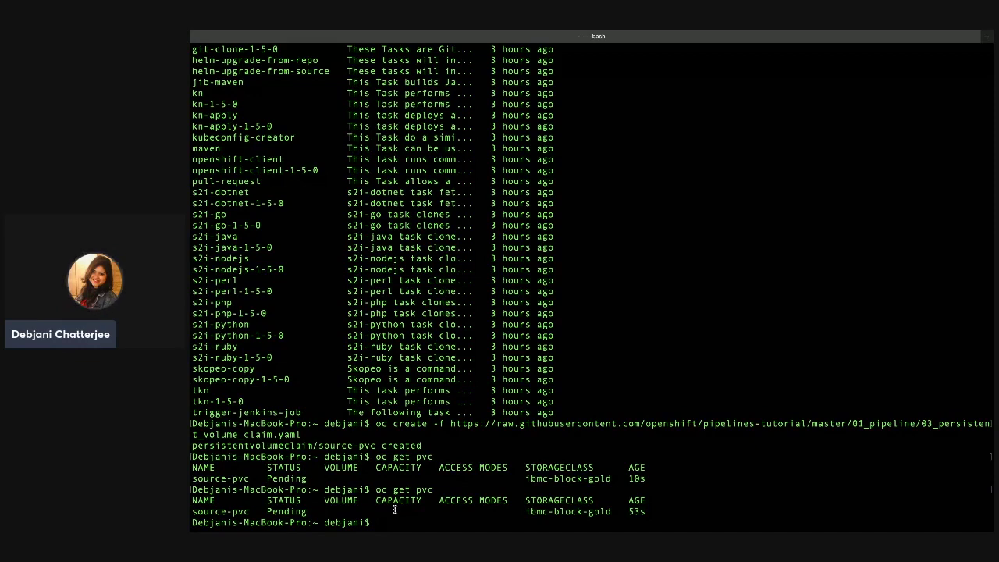
key(super+Tab)
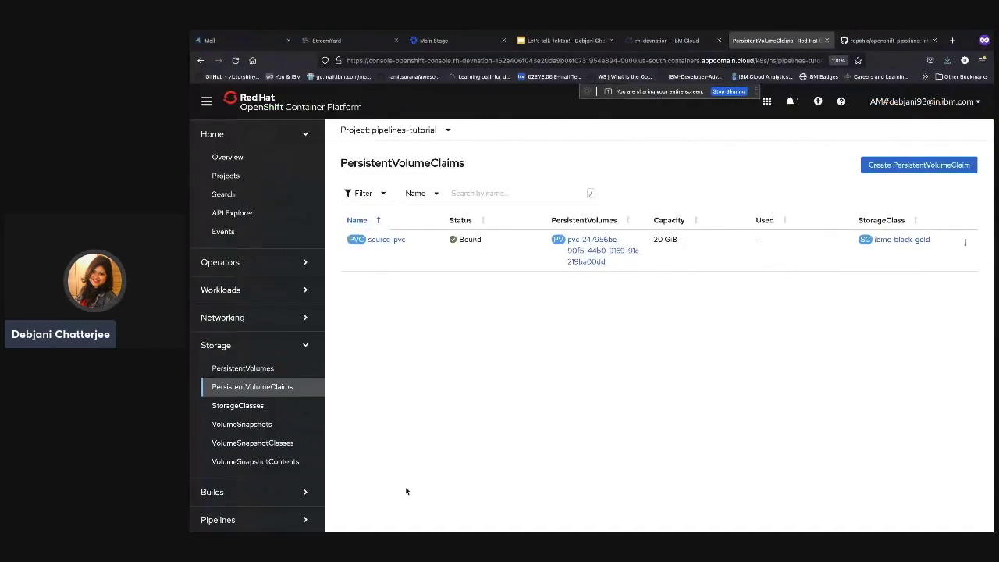
key(super+Tab)
key(Return)
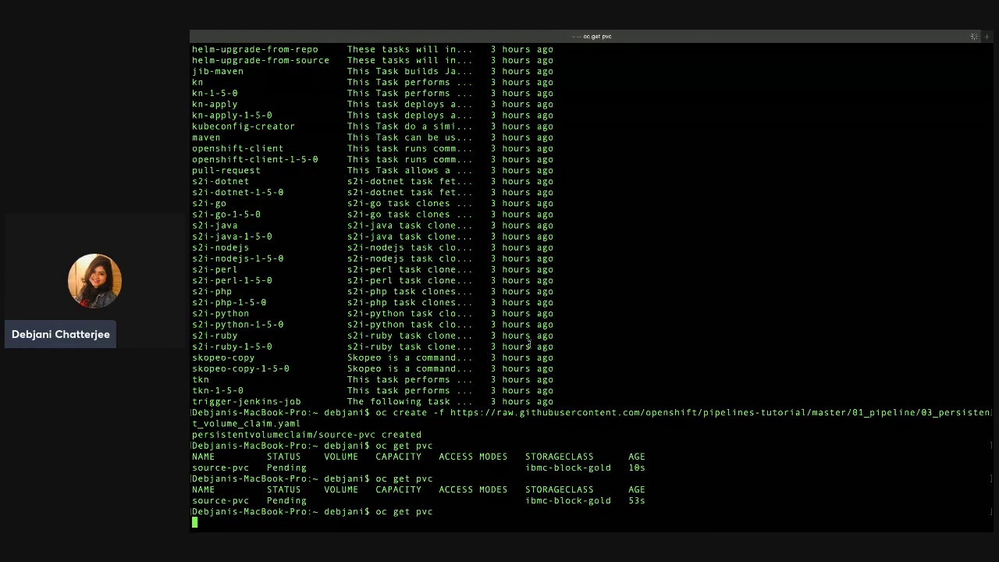
text(clear)
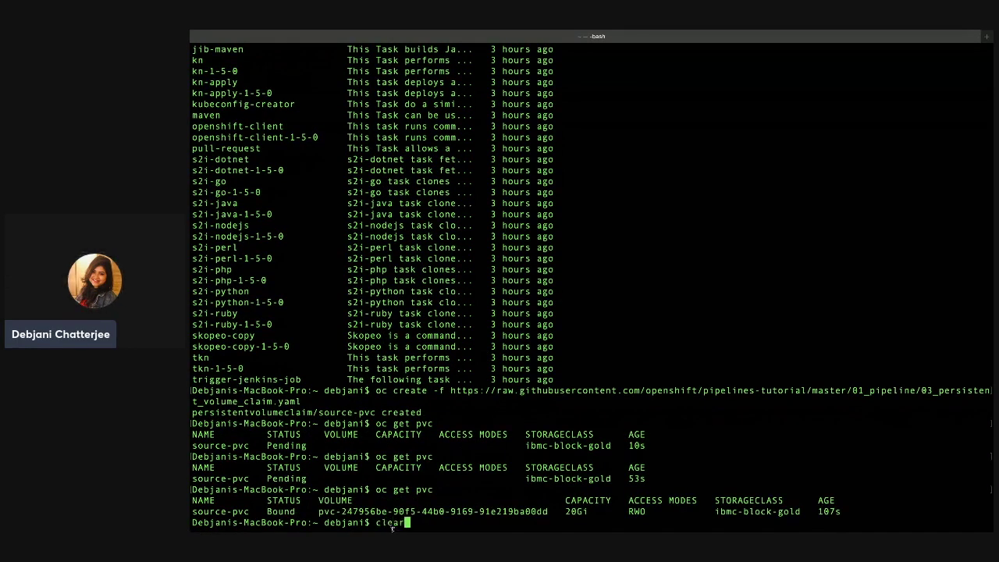
key(Return)
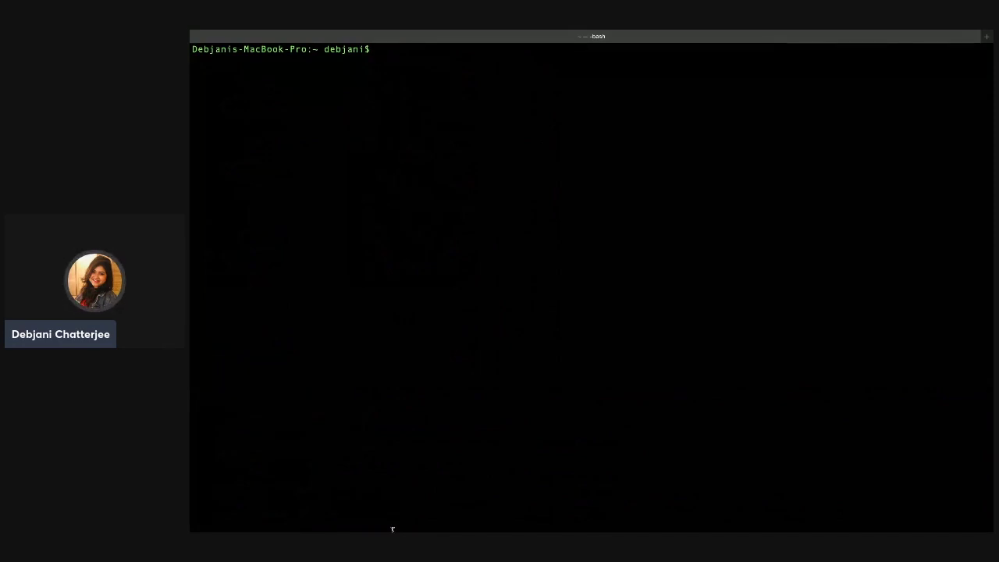
Read the README's Exercise 6 on assembling a pipeline, including the flow diagram, the pipeline steps and the creation command.
key(ctrl+Right)
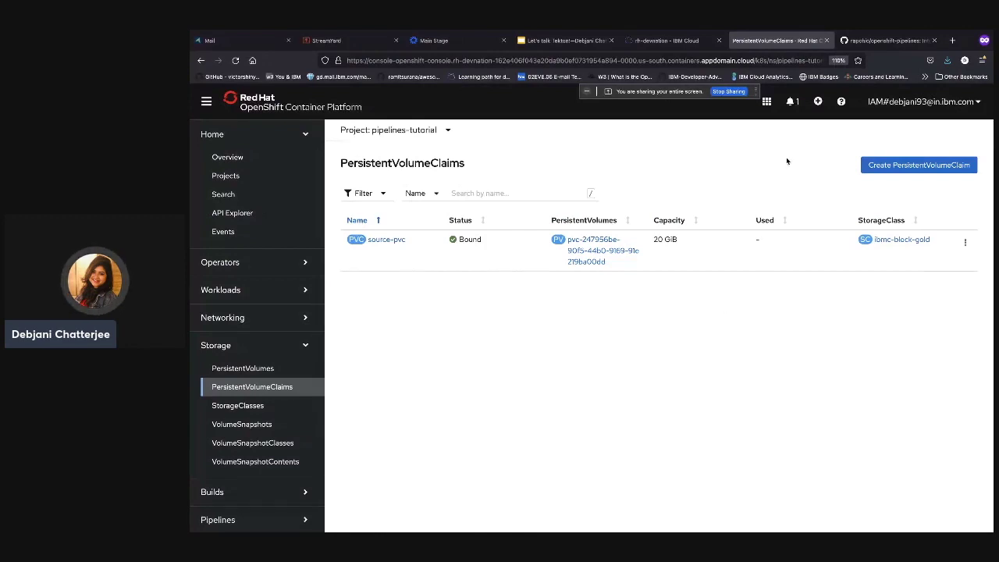
click(885, 40)
scroll(584, 245, down, 10)
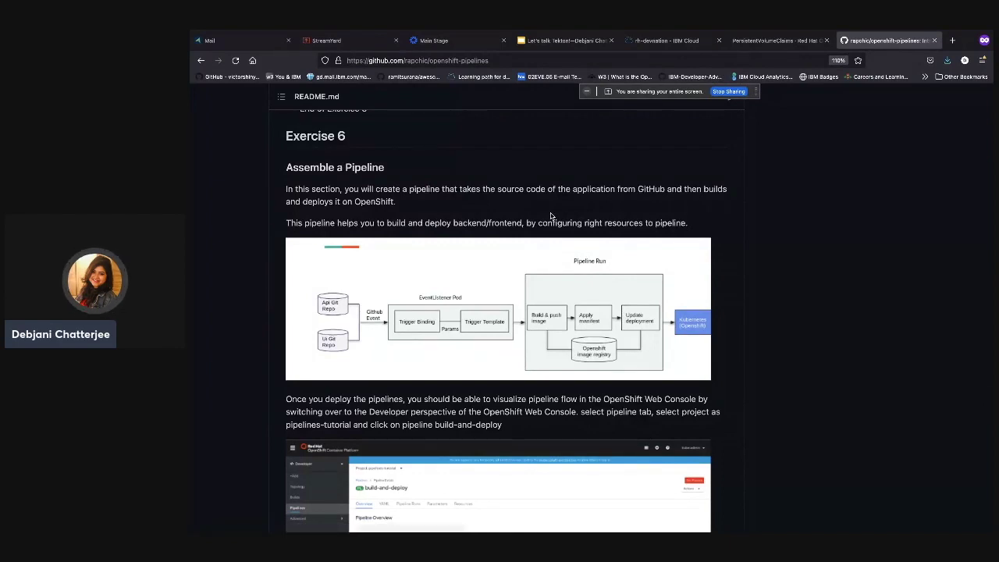
scroll(551, 216, down, 1)
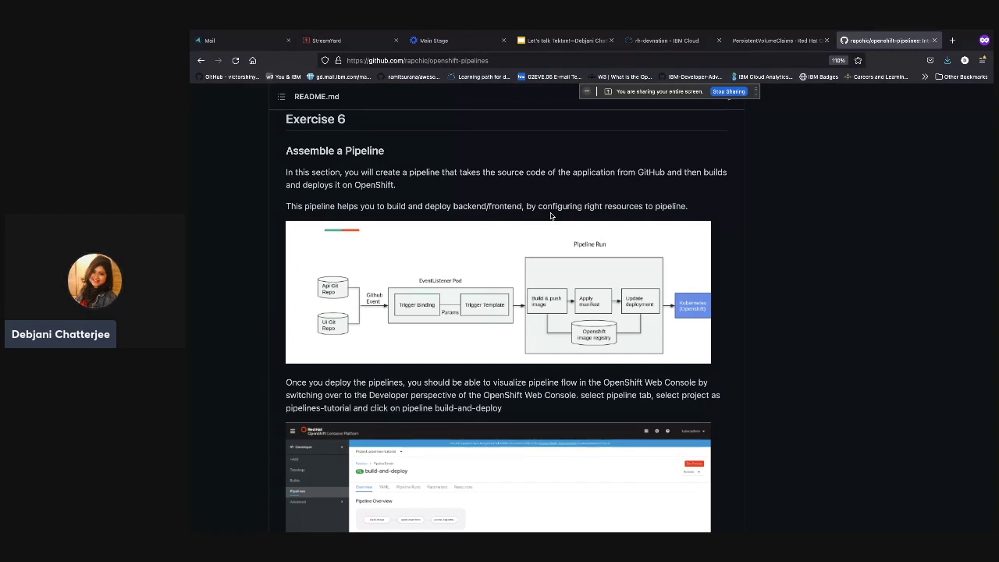
scroll(551, 216, down, 7)
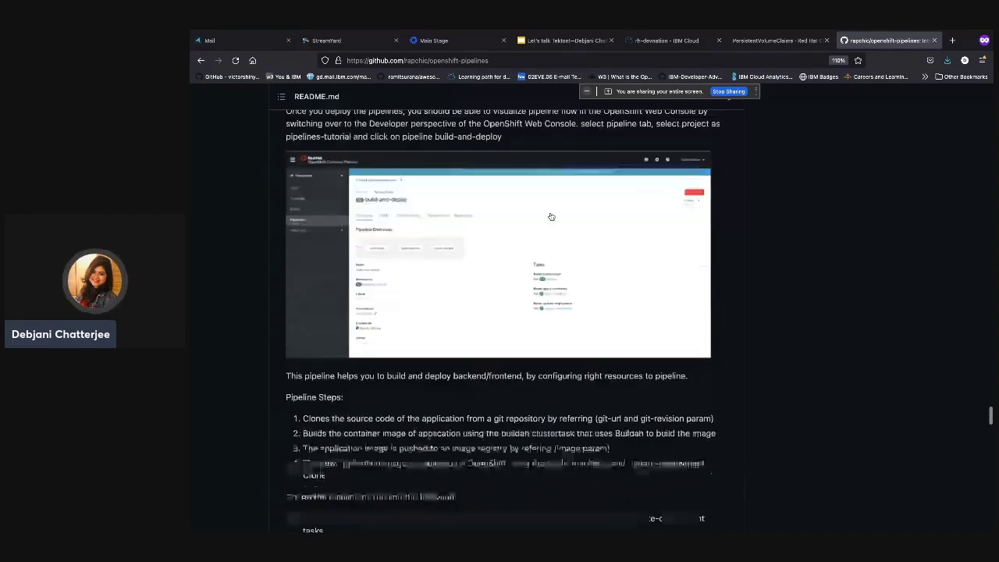
scroll(551, 216, down, 1)
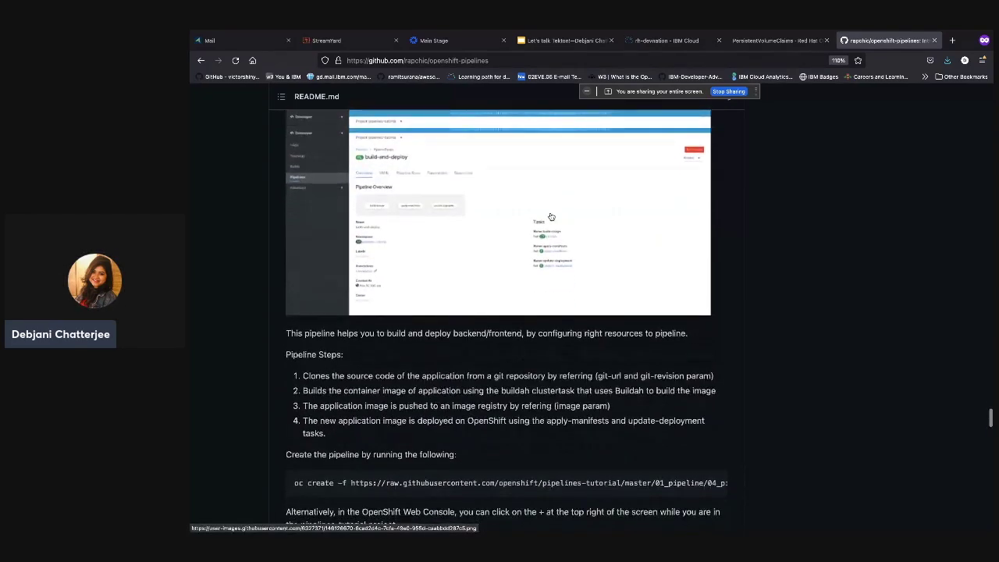
scroll(551, 216, down, 1)
scroll(551, 216, down, 3)
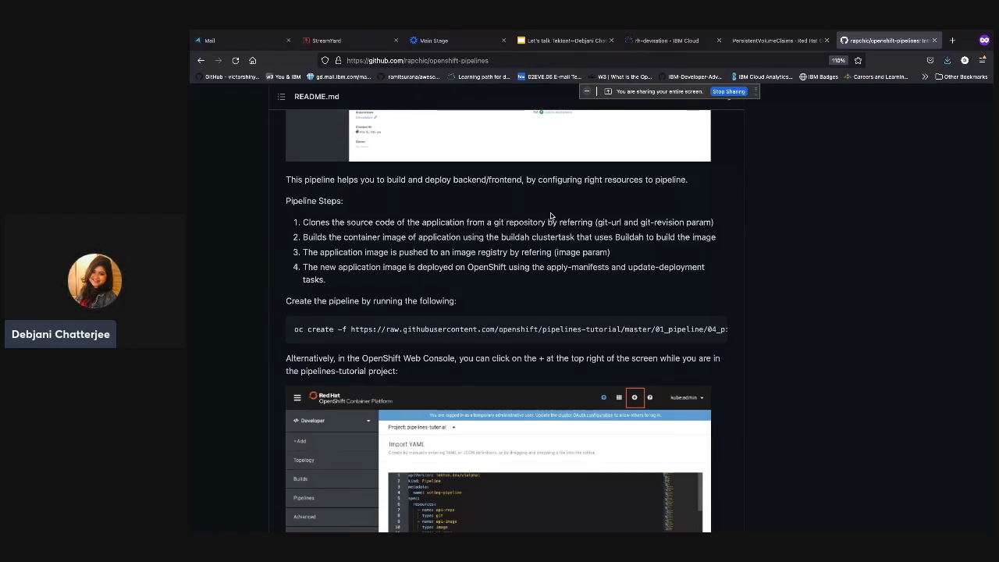
Create the build-and-deploy pipeline by running the README's oc create -f command for 04_pipeline.yaml in the terminal.
scroll(476, 299, down, 1)
triple_click(463, 305)
key(super+c)
key(super+Tab)
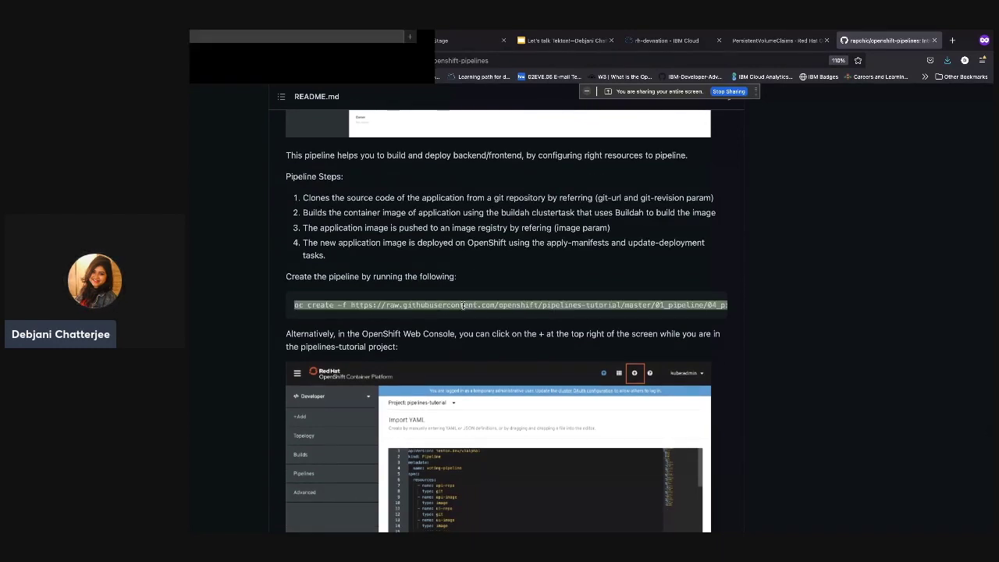
key(super+v)
key(Return)
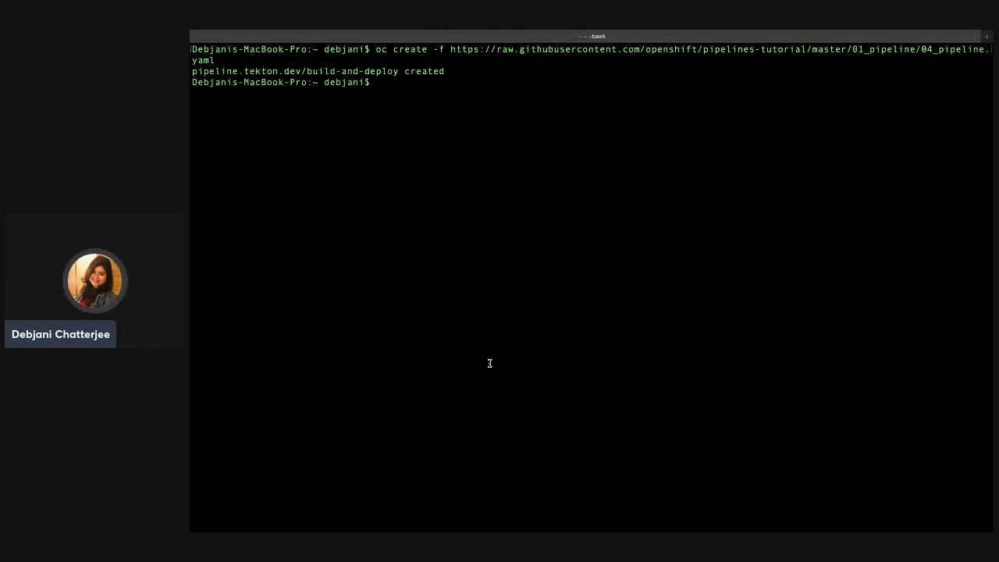
Read the README's notes on pipeline parameters, then switch the OpenShift console to the Developer perspective and open the build-and-deploy pipeline's details.
key(ctrl+Right)
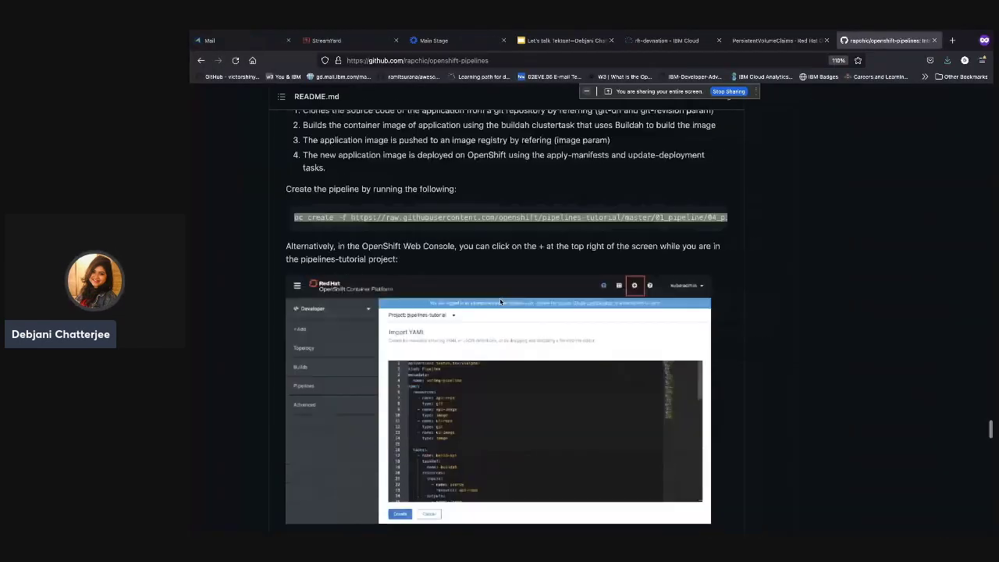
scroll(499, 301, down, 5)
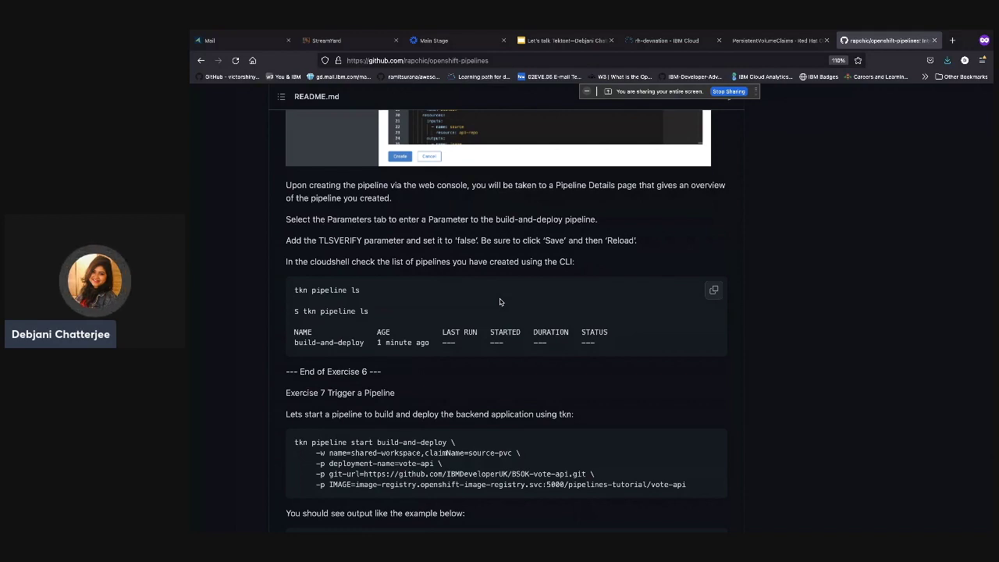
click(744, 45)
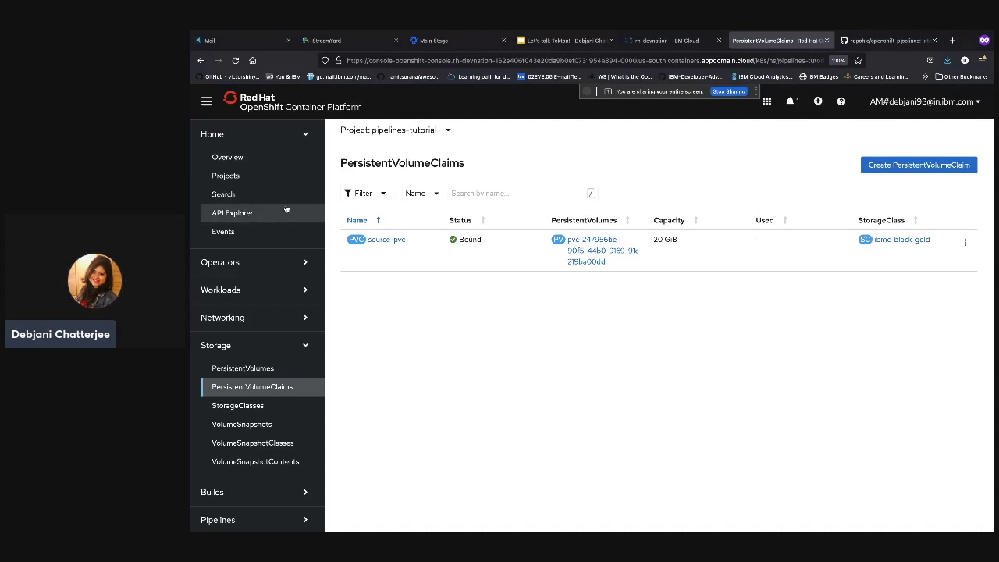
click(291, 143)
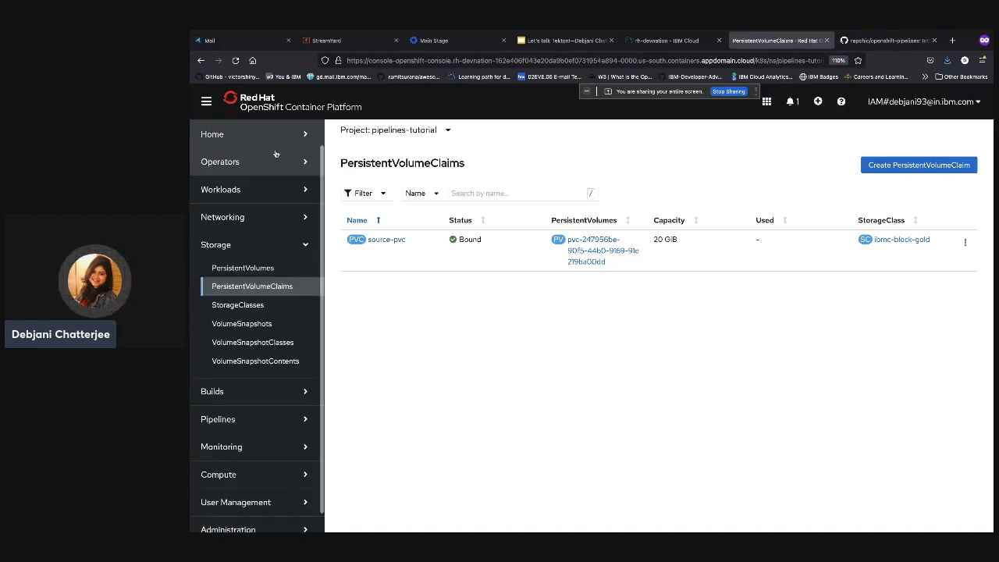
click(289, 138)
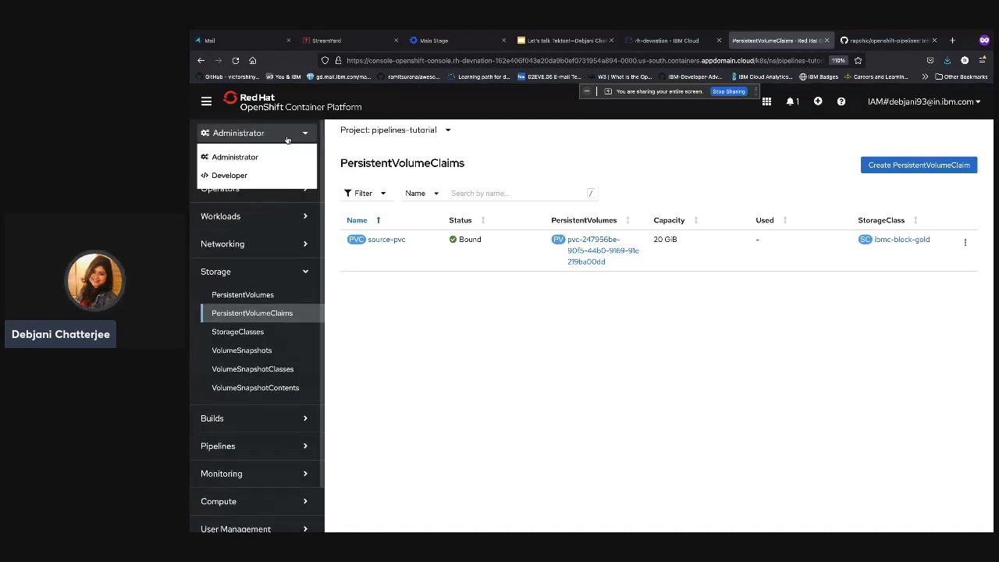
click(267, 177)
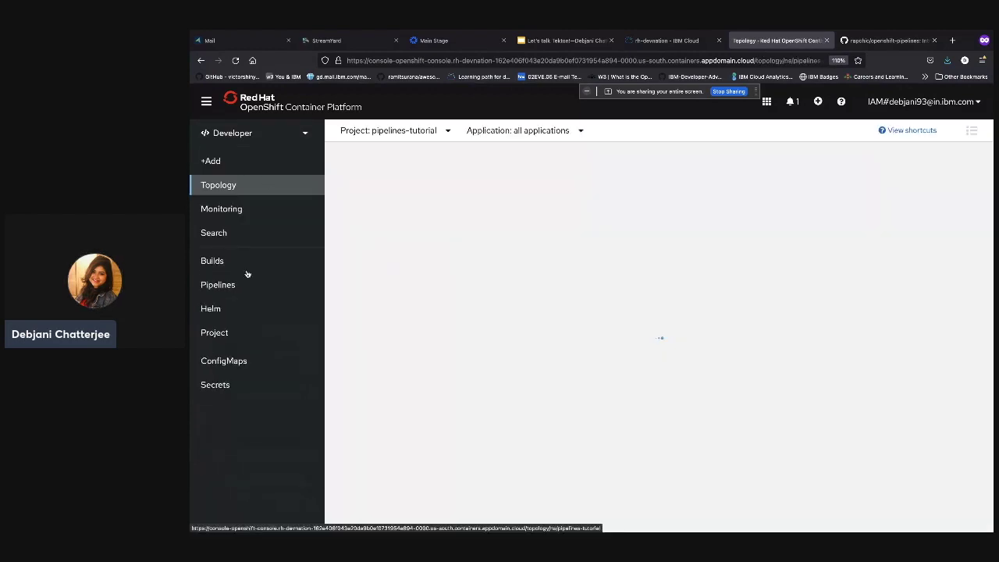
click(244, 287)
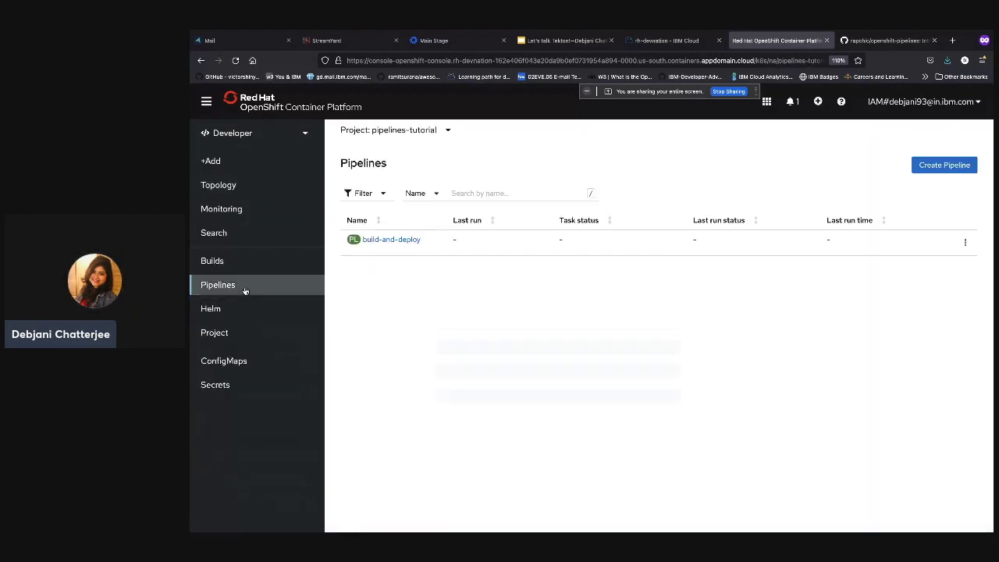
click(381, 242)
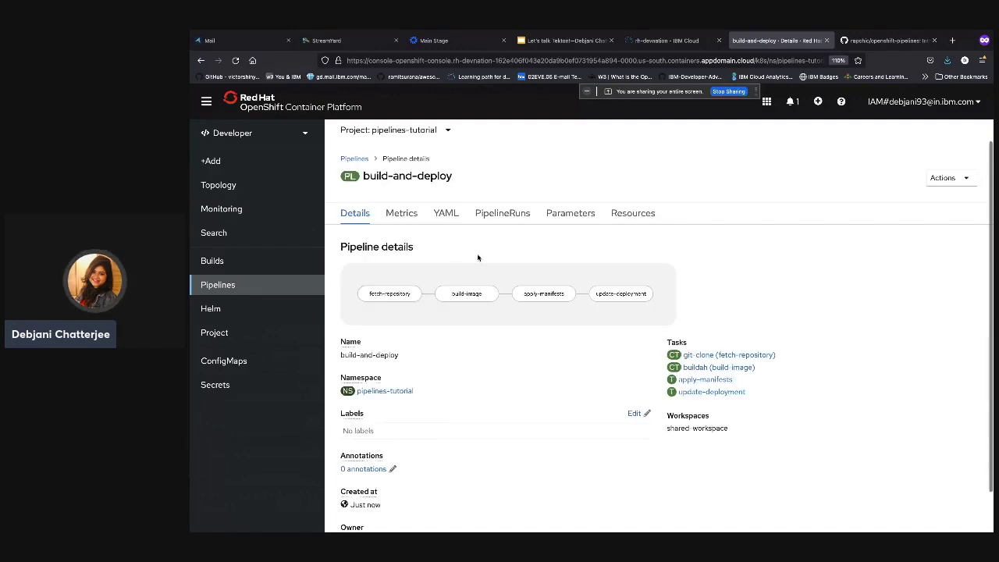
scroll(461, 273, down, 1)
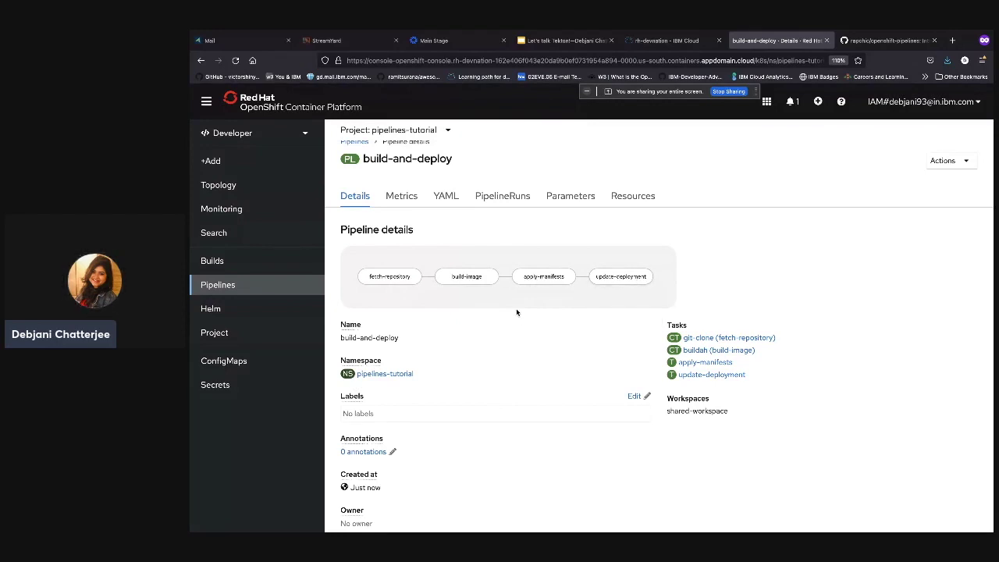
Add a TLSVERIFY parameter with default value false to the build-and-deploy pipeline, copying its name from the README, and save it.
click(570, 196)
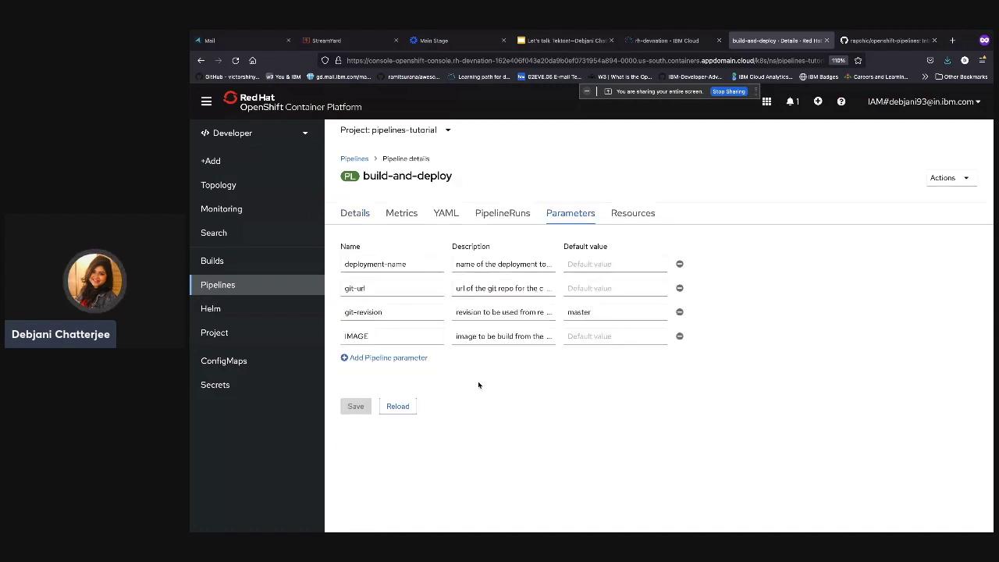
click(397, 358)
click(386, 363)
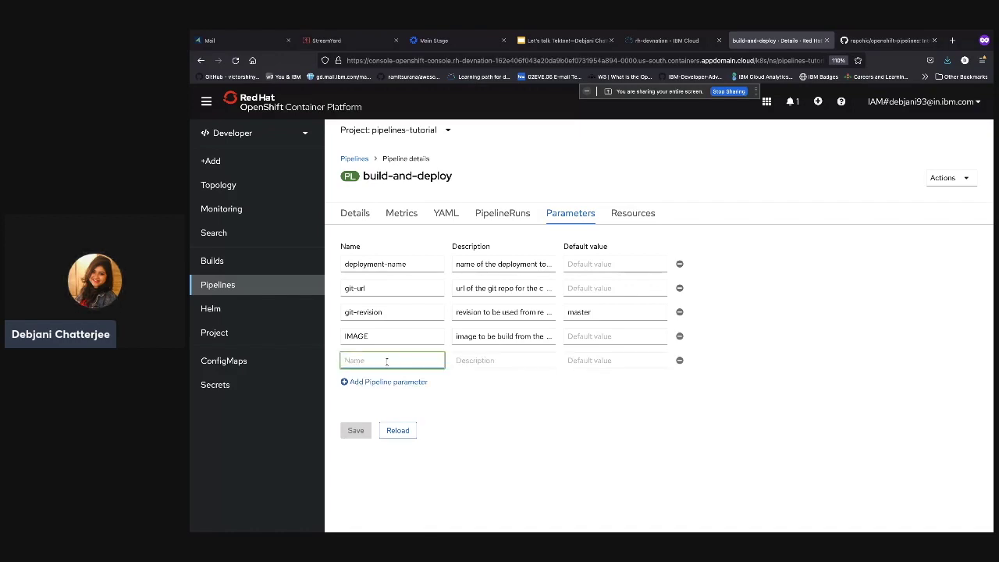
click(882, 40)
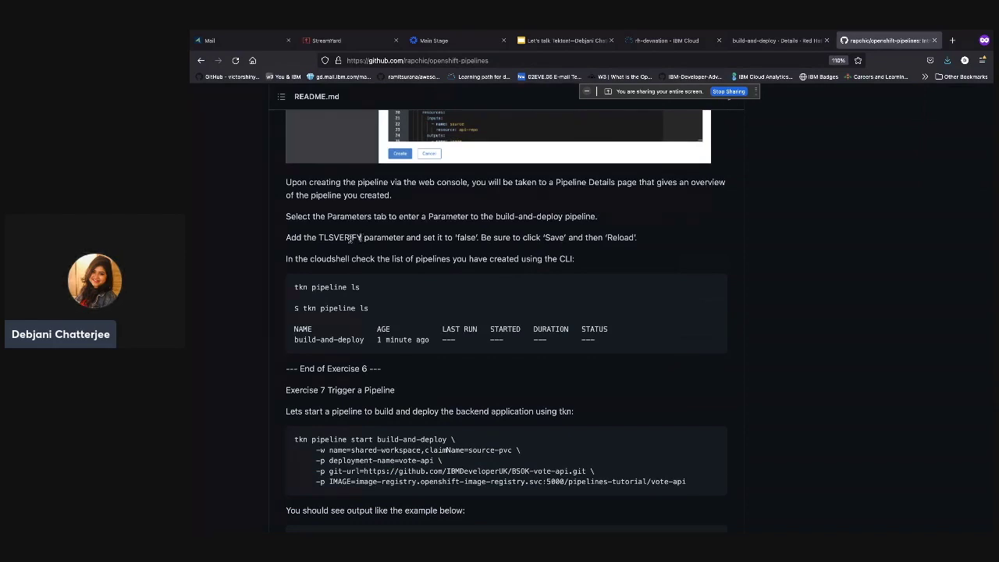
drag(361, 237, 318, 245)
key(ctrl+c)
click(786, 44)
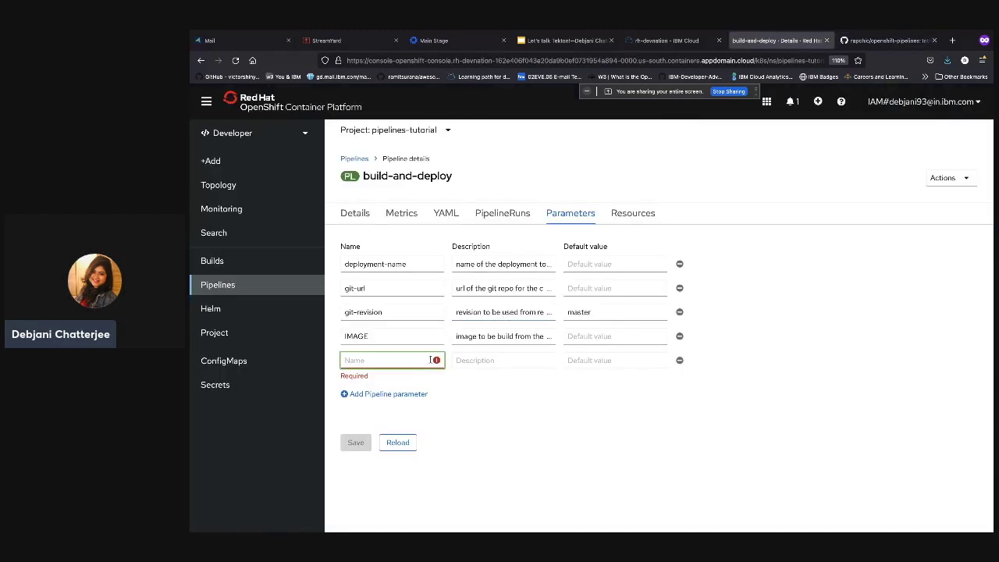
key(ctrl+v)
click(574, 360)
text(fa)
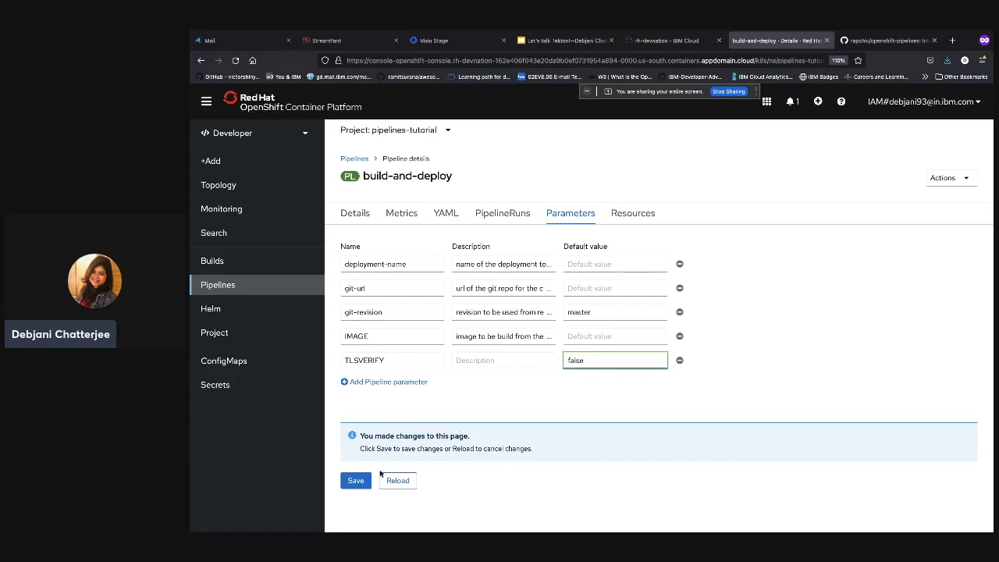
click(352, 484)
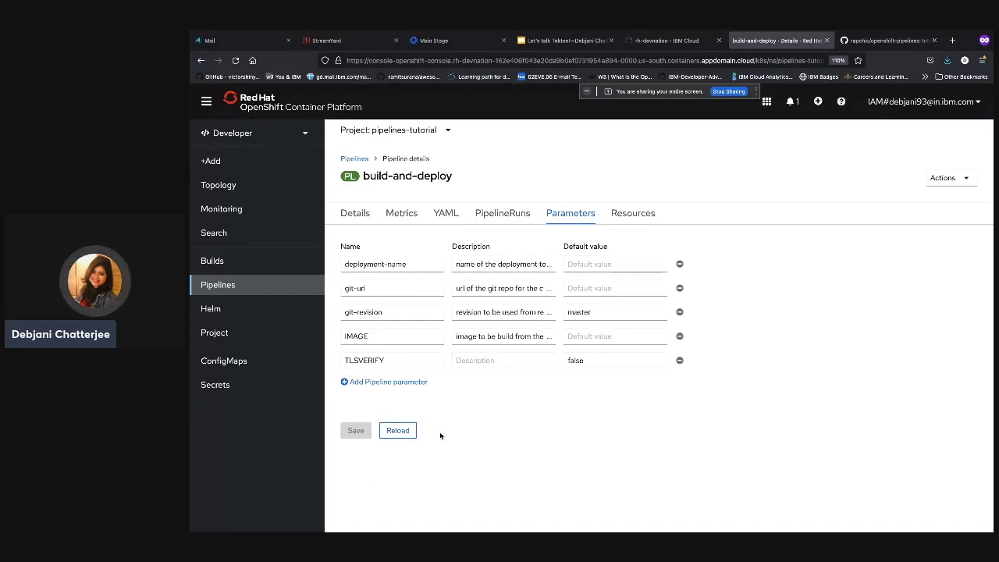
List the created pipelines by running tkn pipeline ls in the terminal.
key(super+Tab)
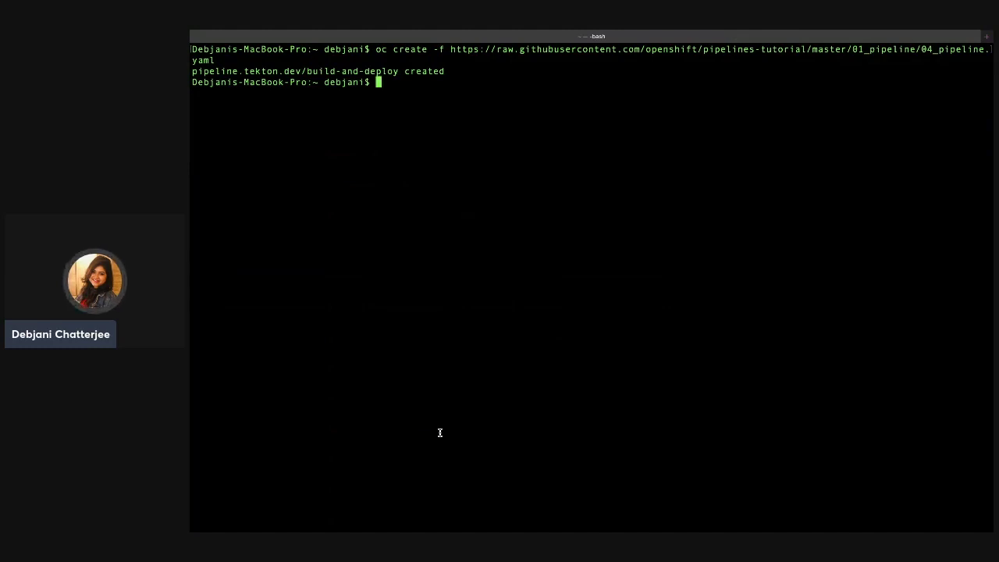
text(tkn pi)
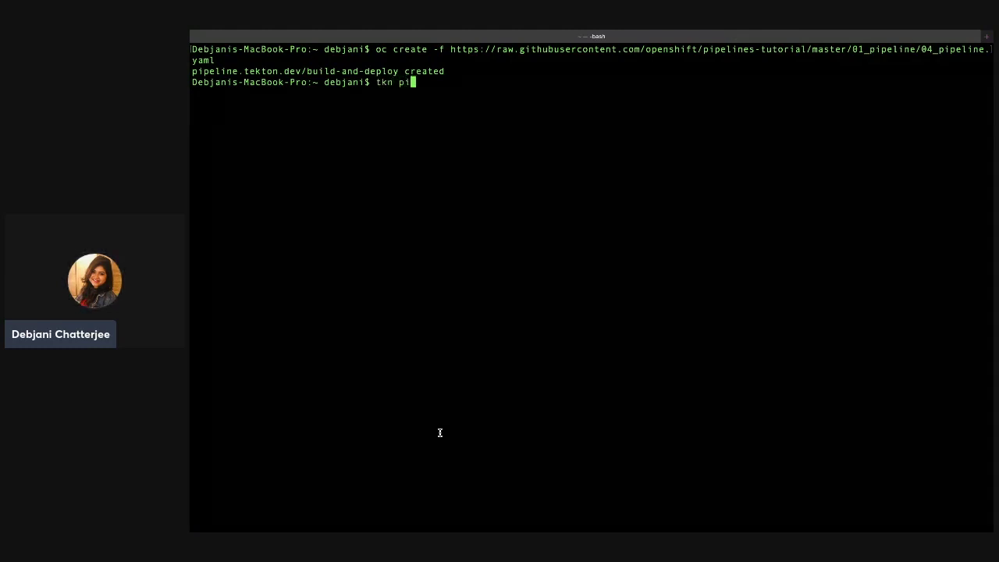
text(peline ls)
key(Return)
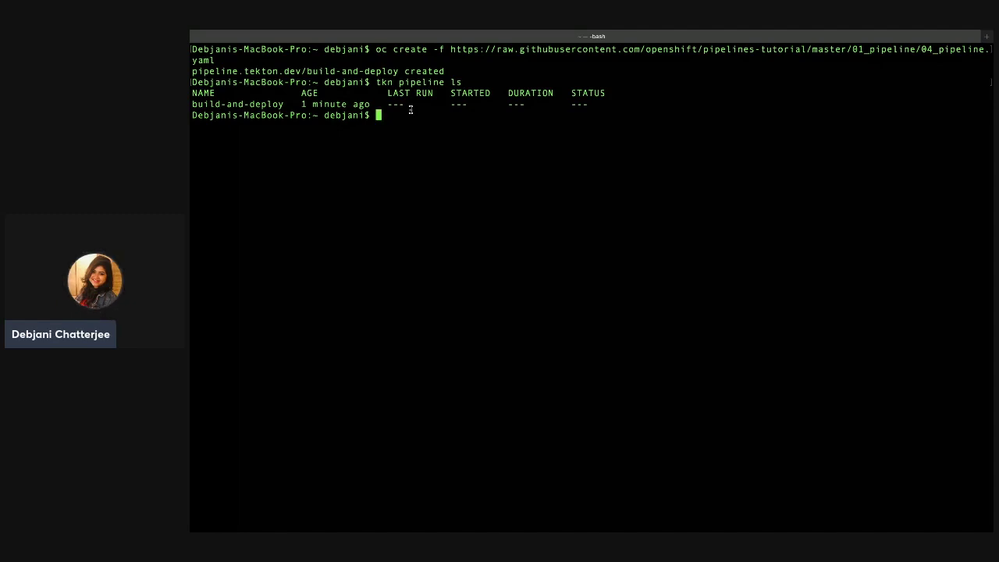
Start build-and-deploy for vote-api with the README's Exercise 7 tkn pipeline start command, accepting the default git-revision master and TLSVERIFY false.
key(ctrl+Right)
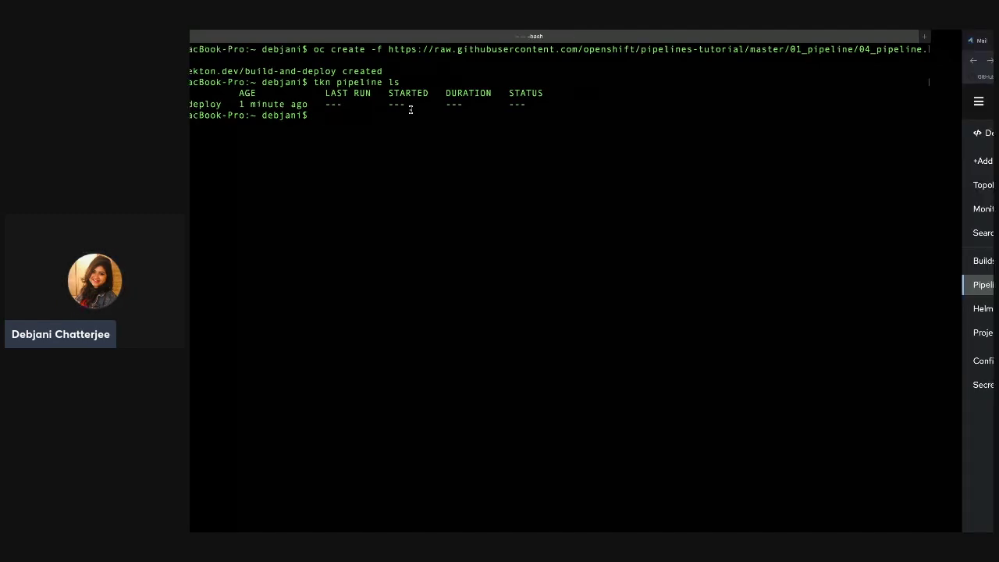
click(870, 41)
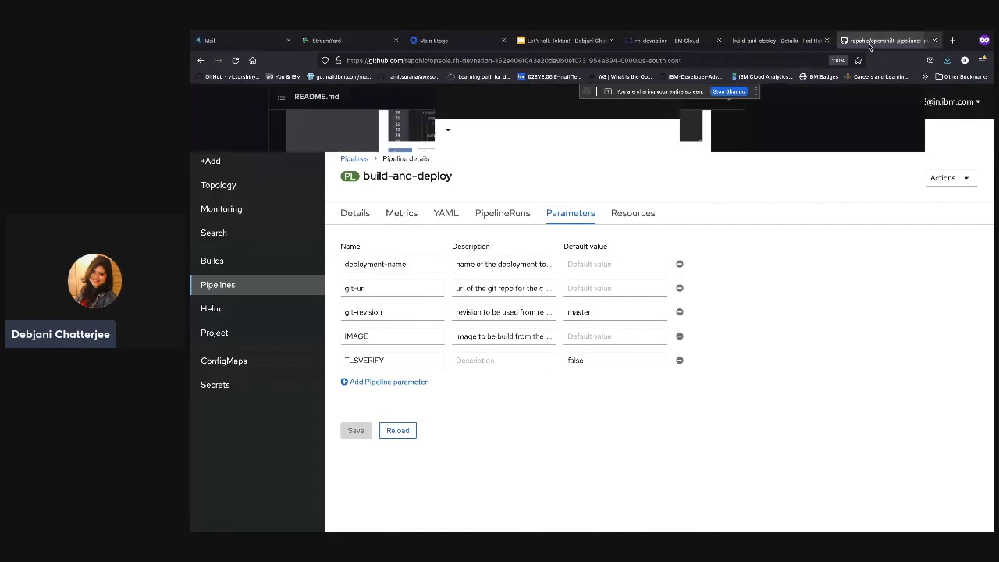
scroll(614, 234, down, 1)
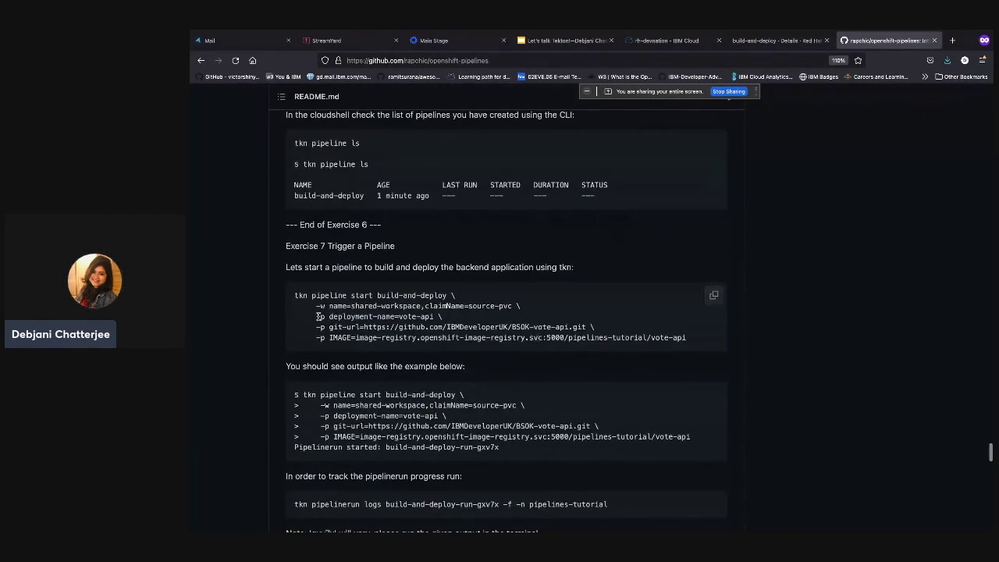
drag(295, 295, 690, 338)
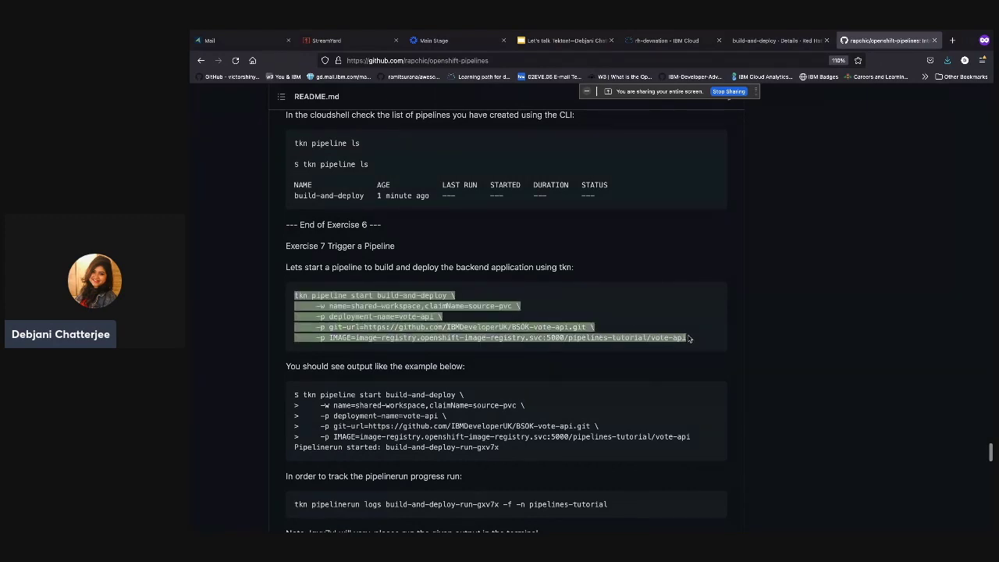
key(super+c)
key(super+Tab)
key(super+v)
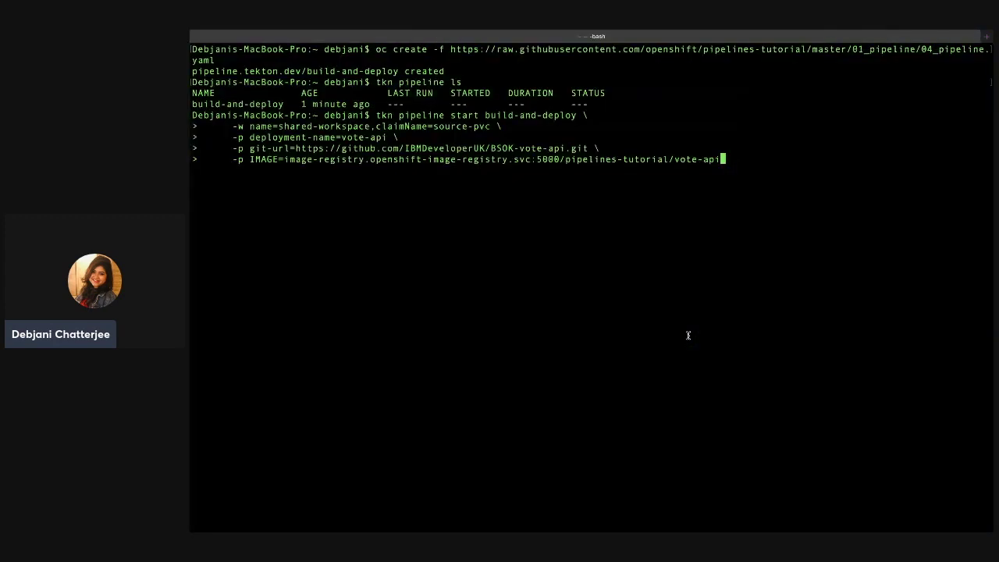
key(Return)
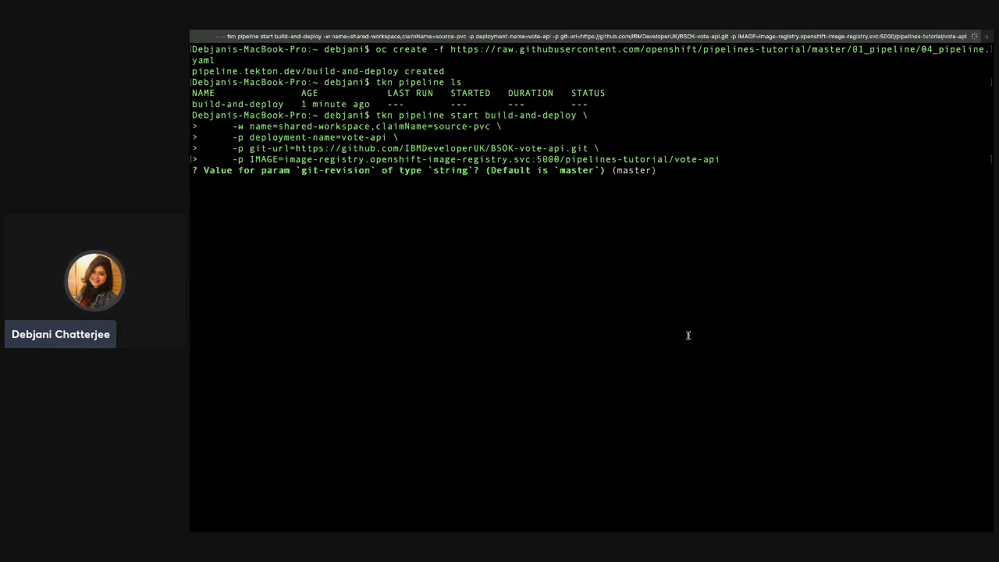
key(Return)
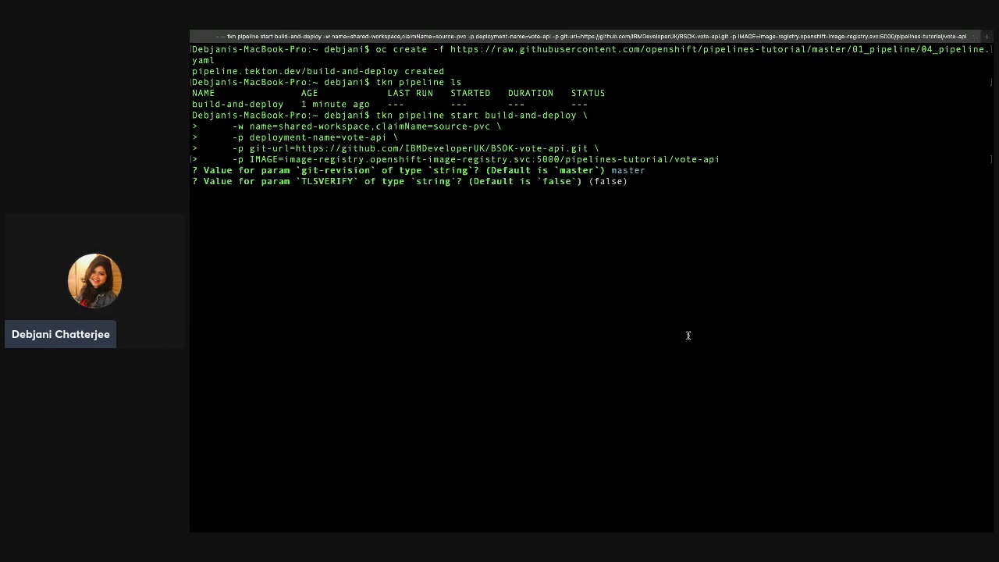
key(Return)
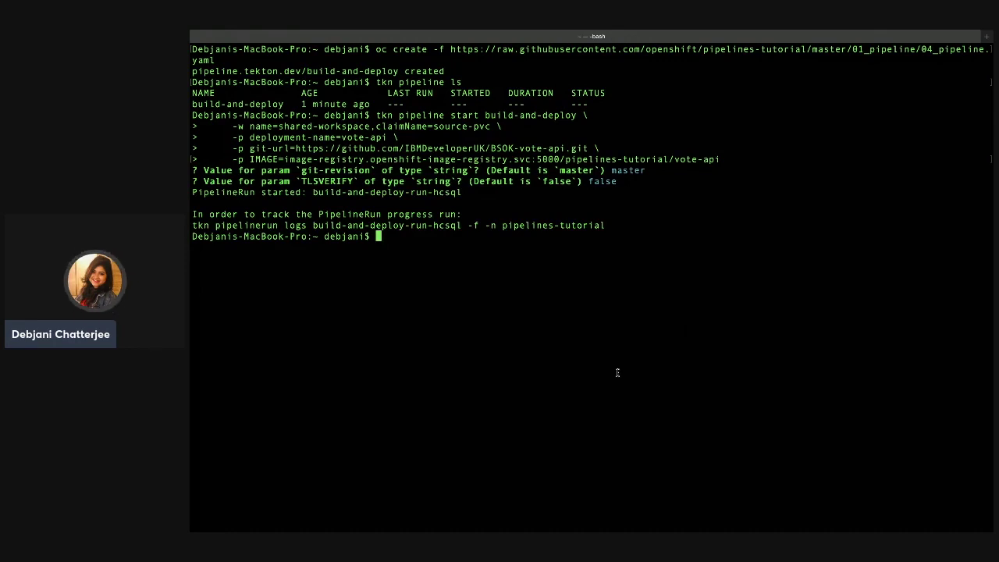
Check the README's progress-tracking instructions and follow the run's logs with tkn pipelinerun logs build-and-deploy-run-hcsql -f -n pipelines-tutorial.
key(super+Tab)
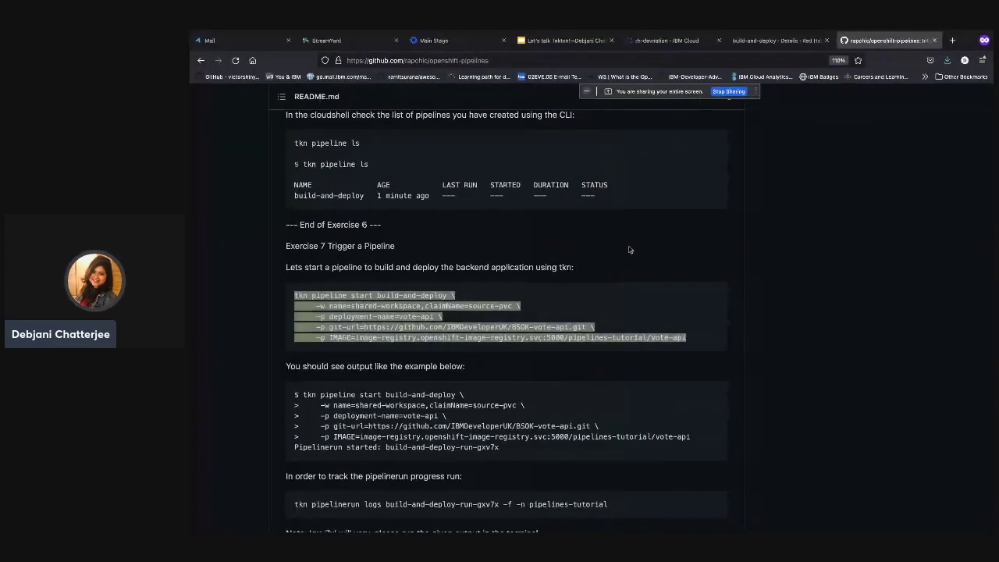
scroll(629, 250, down, 3)
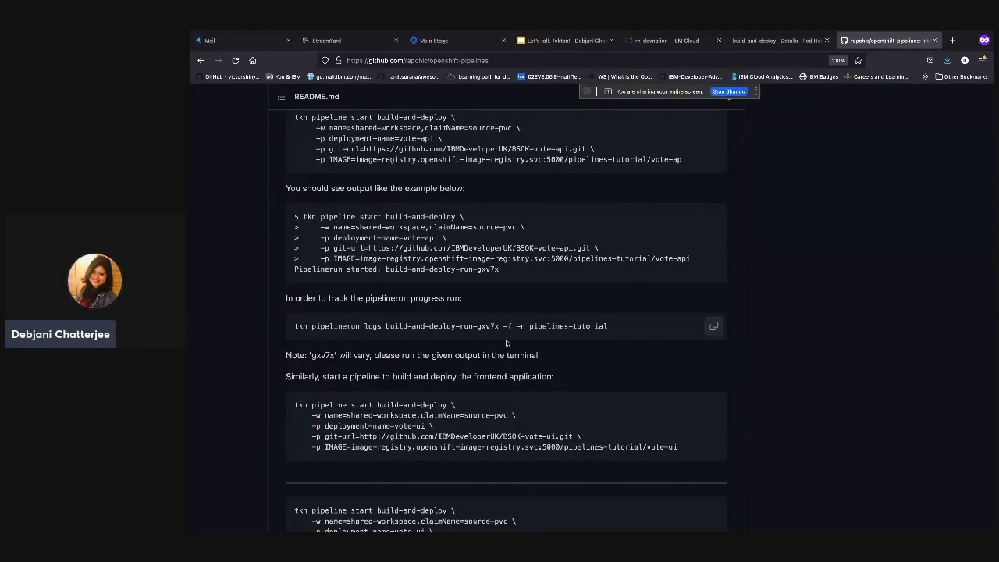
key(super+Tab)
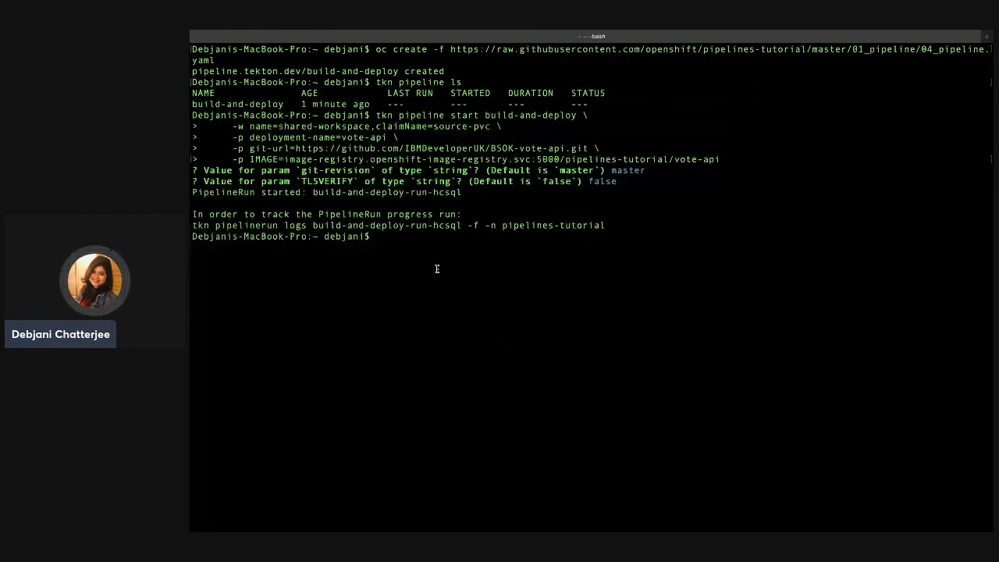
triple_click(403, 225)
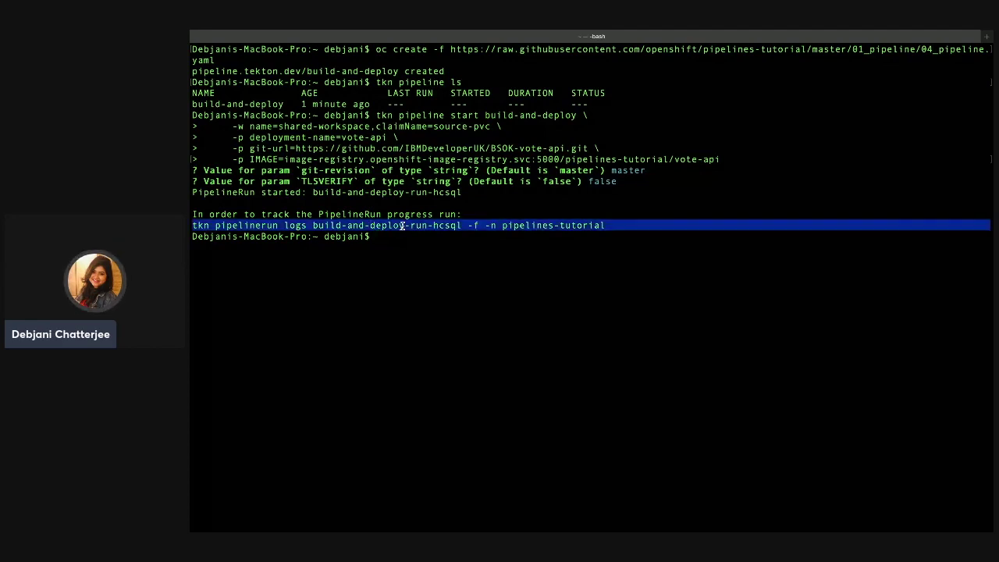
click(402, 237)
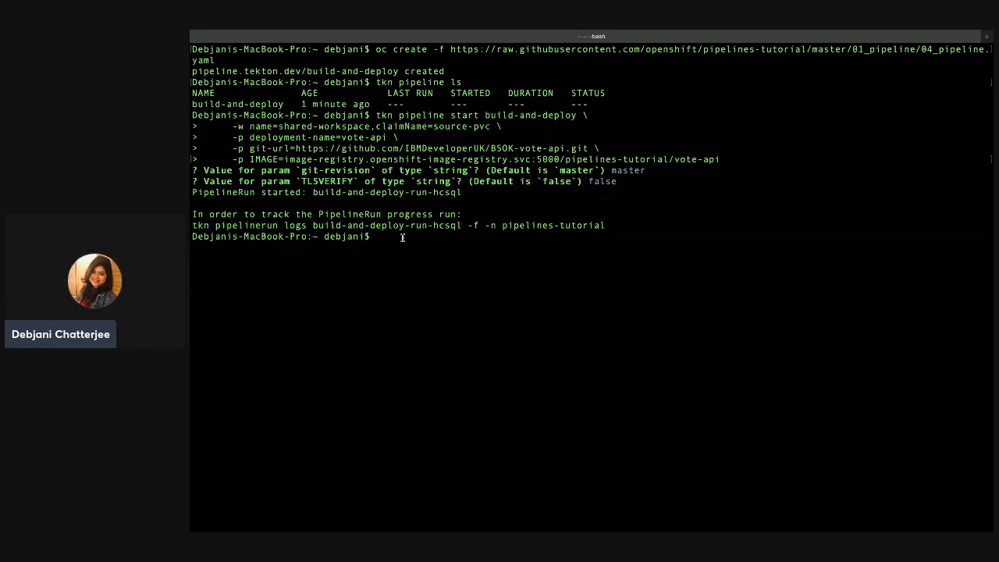
key(super+v)
key(Return)
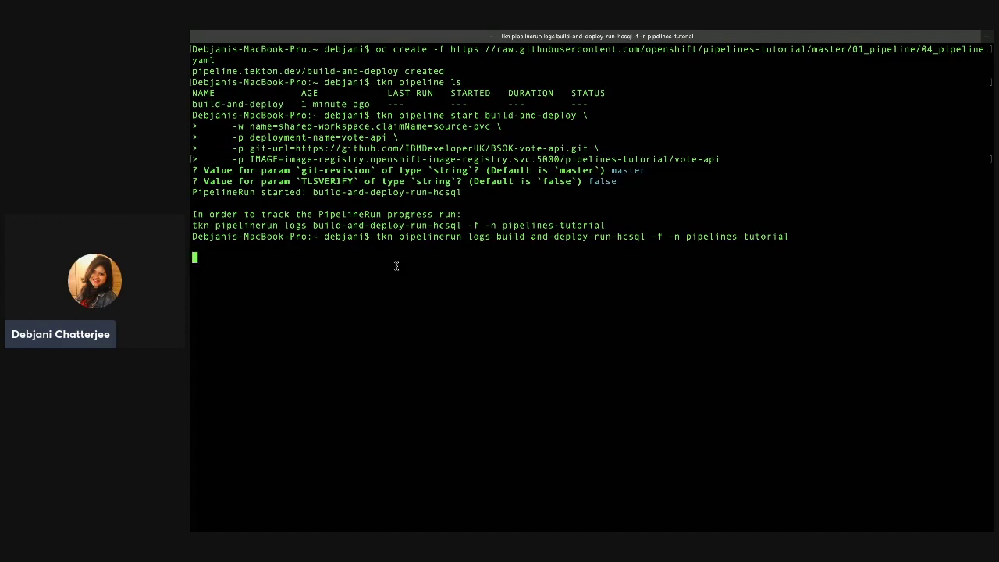
Review the build-and-deploy pipeline's details and metrics in the OpenShift web console.
key(super+Tab)
key(ctrl+Page_Up)
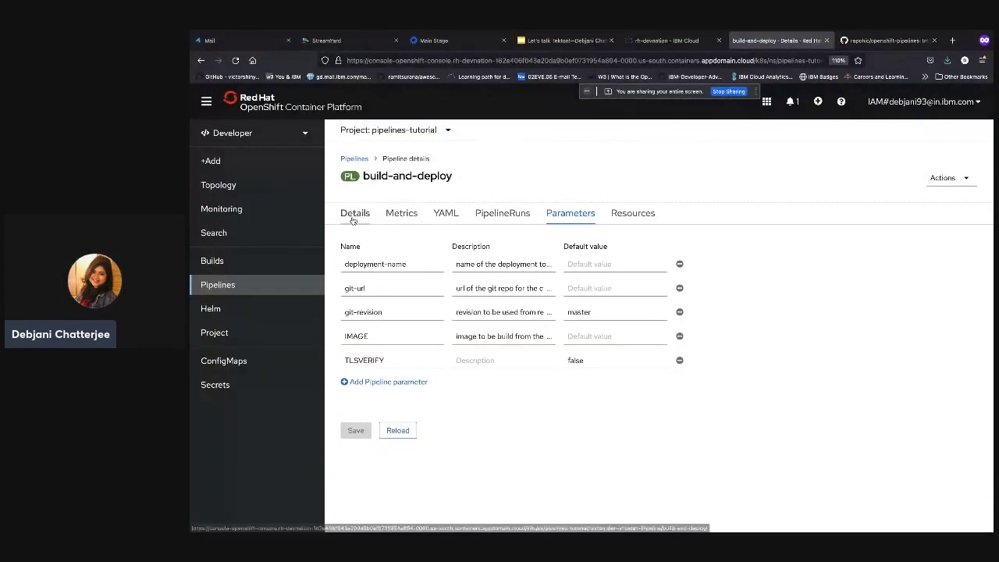
click(352, 218)
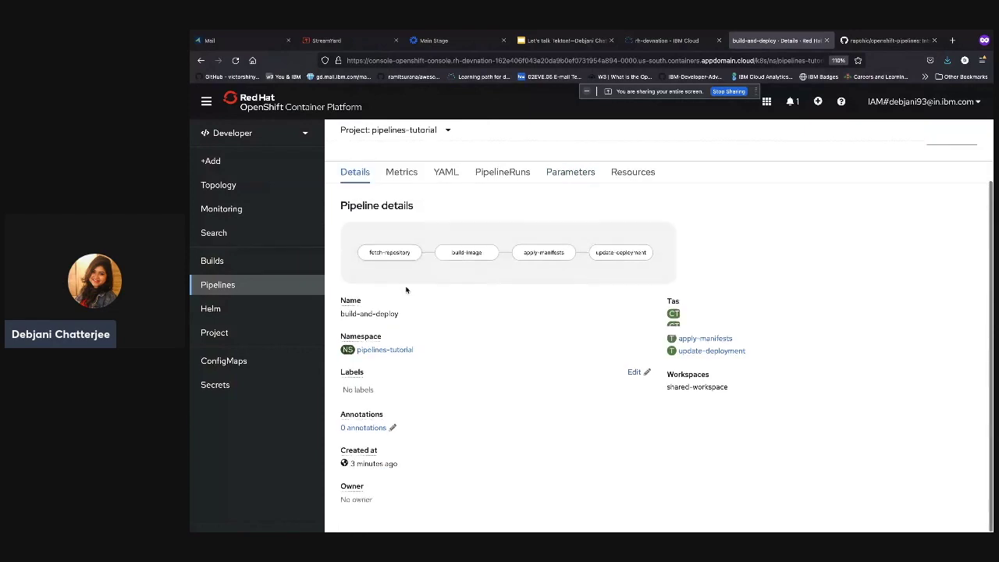
click(400, 218)
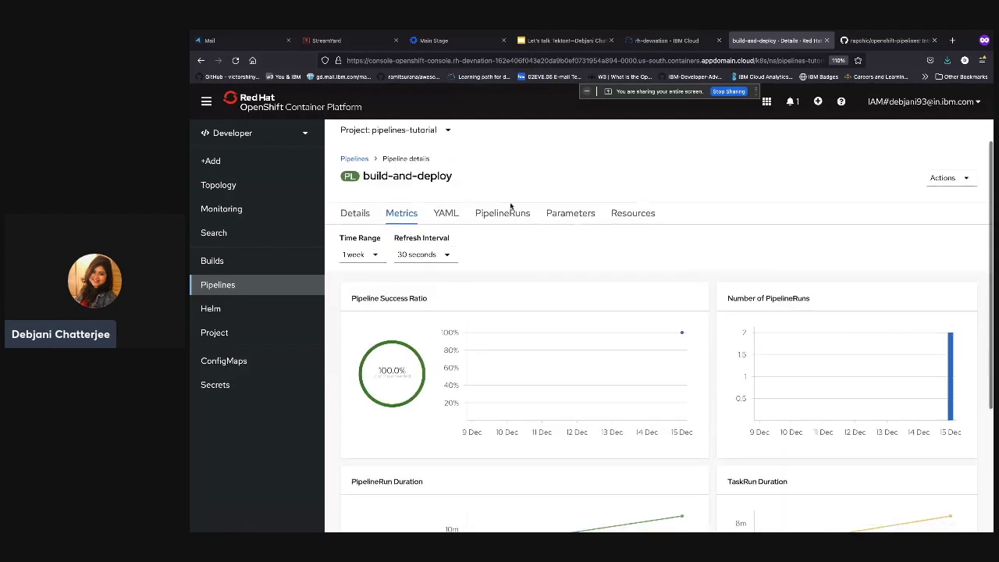
View the build-and-deploy pipeline's runs in the console and skim the README from Exercise 7 to the sample application image.
click(506, 213)
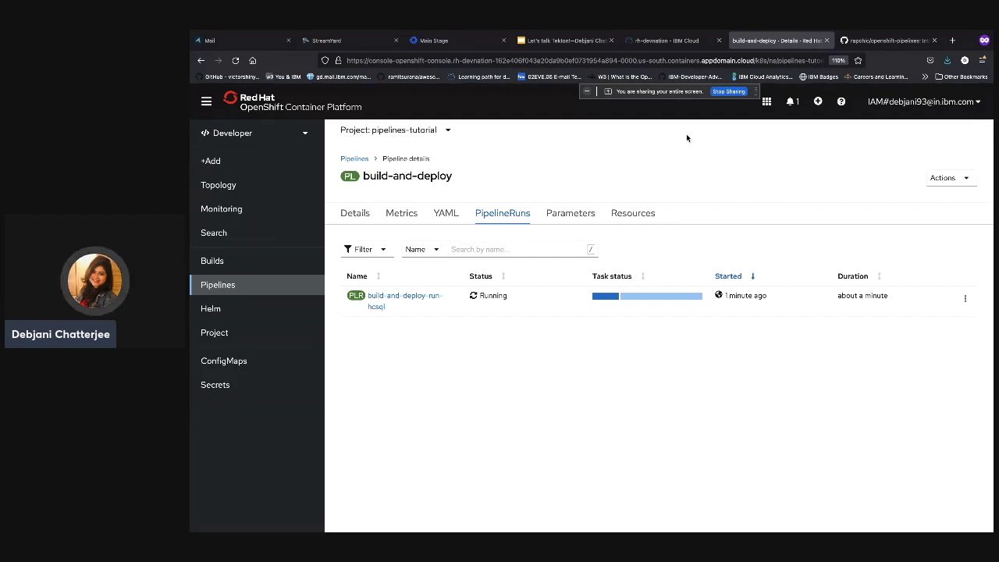
click(862, 41)
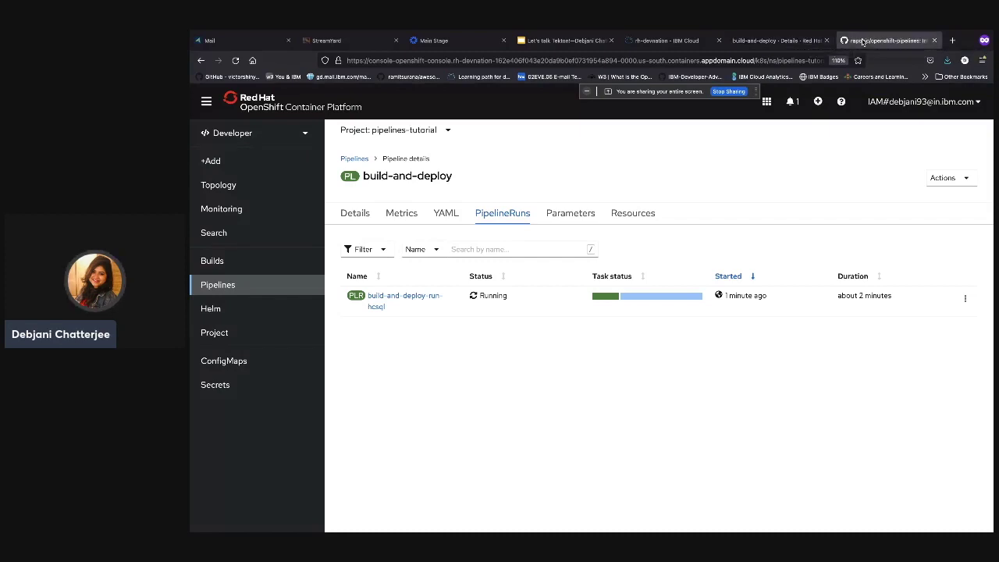
scroll(570, 321, down, 6)
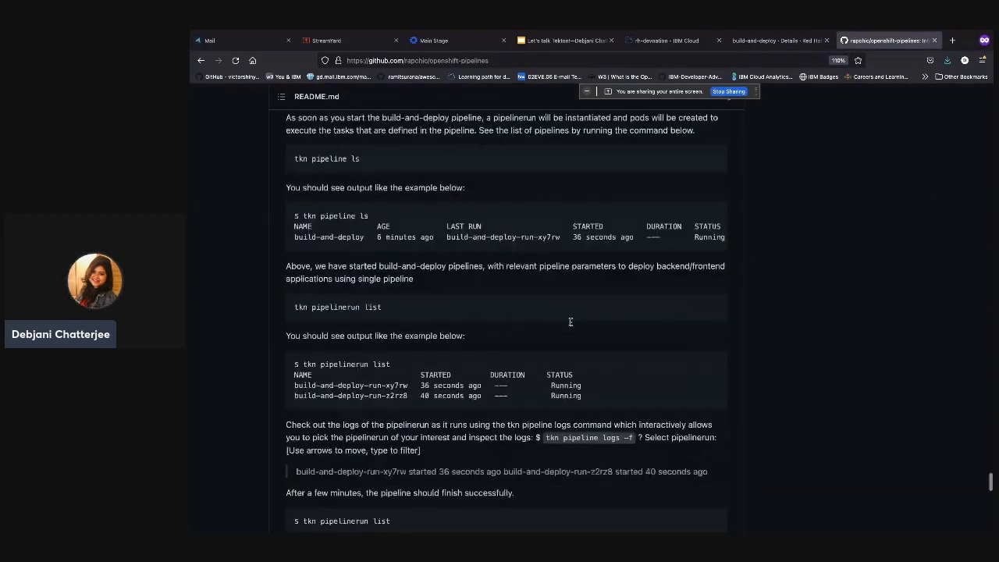
scroll(570, 322, down, 10)
scroll(570, 325, up, 6)
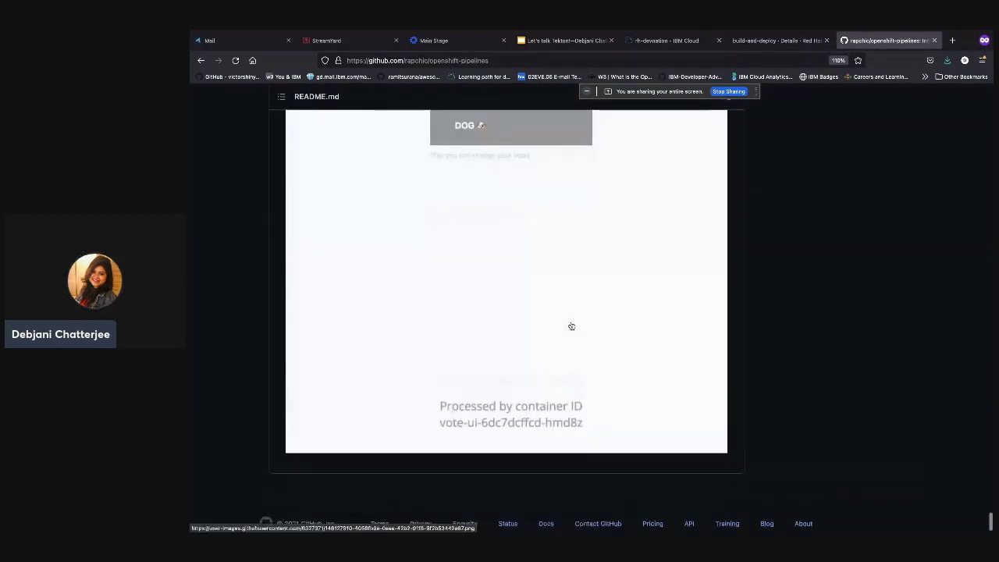
scroll(570, 325, up, 4)
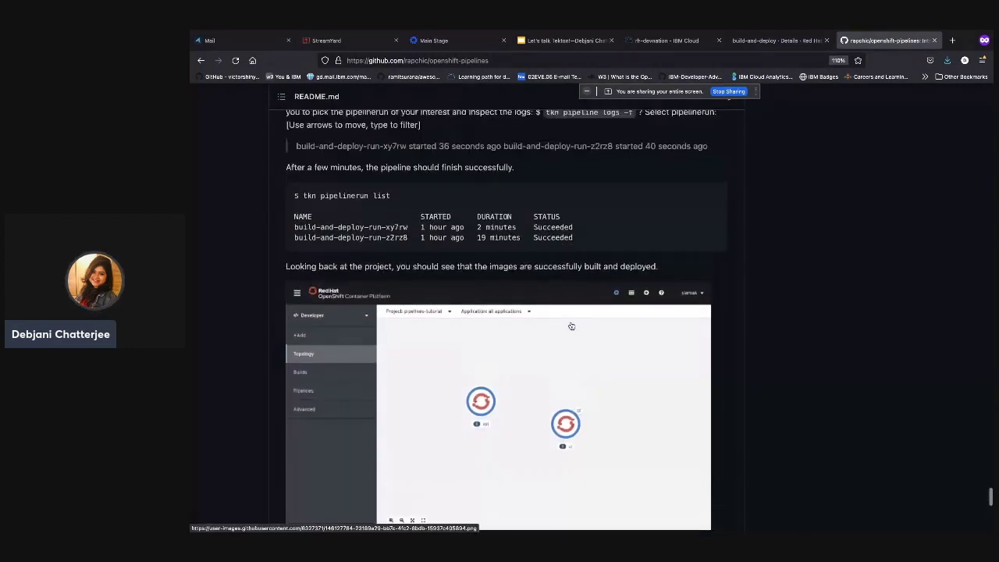
scroll(570, 325, down, 10)
scroll(570, 325, up, 6)
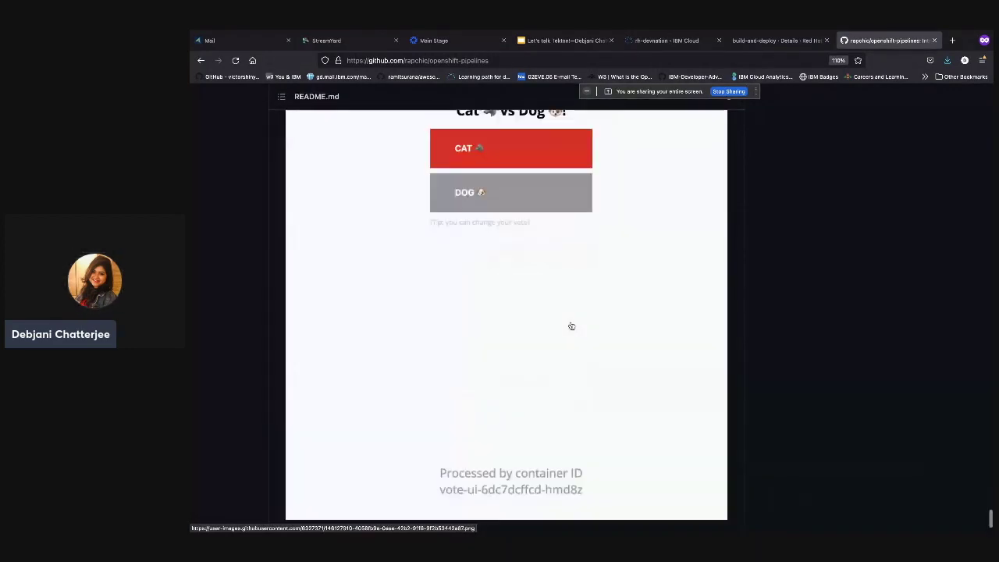
scroll(571, 325, up, 8)
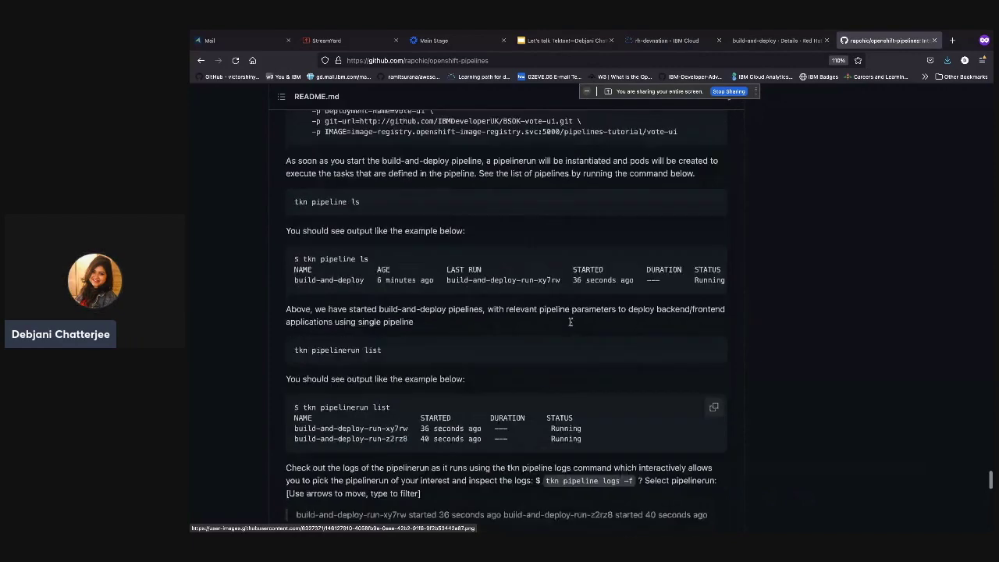
scroll(571, 325, up, 8)
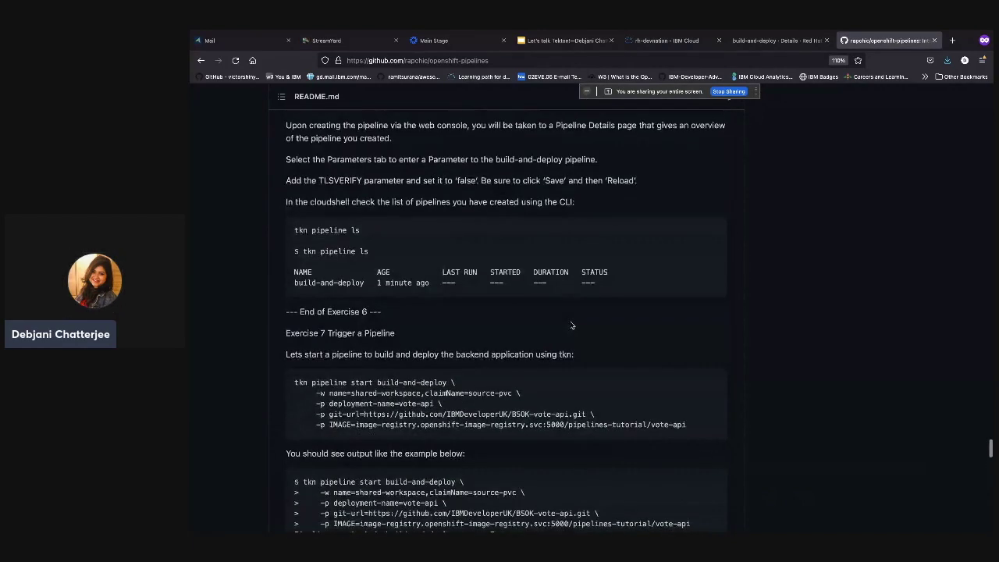
scroll(572, 326, up, 1)
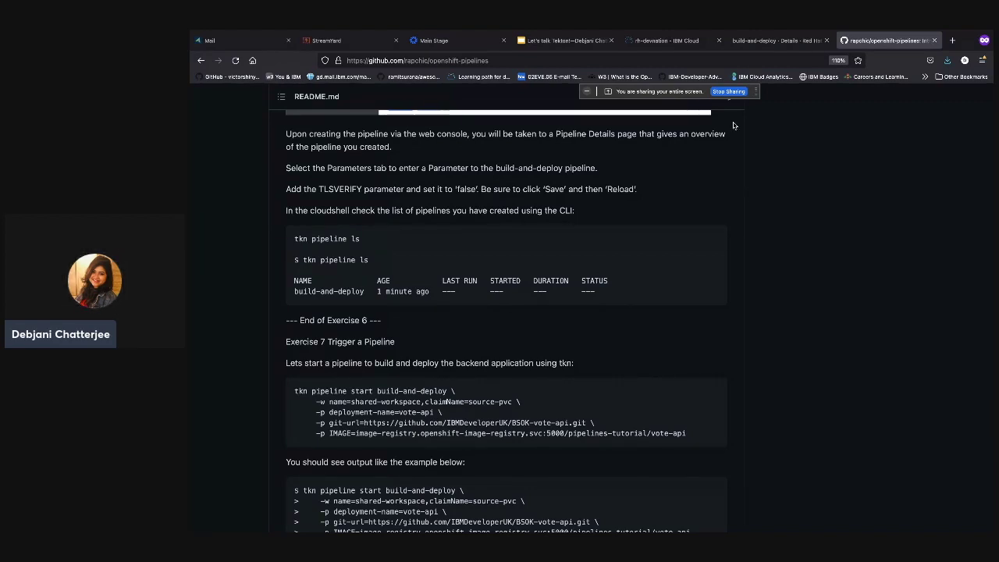
Check the task status of the build-and-deploy run and review the README's commands for starting the backend and frontend pipelines.
click(747, 43)
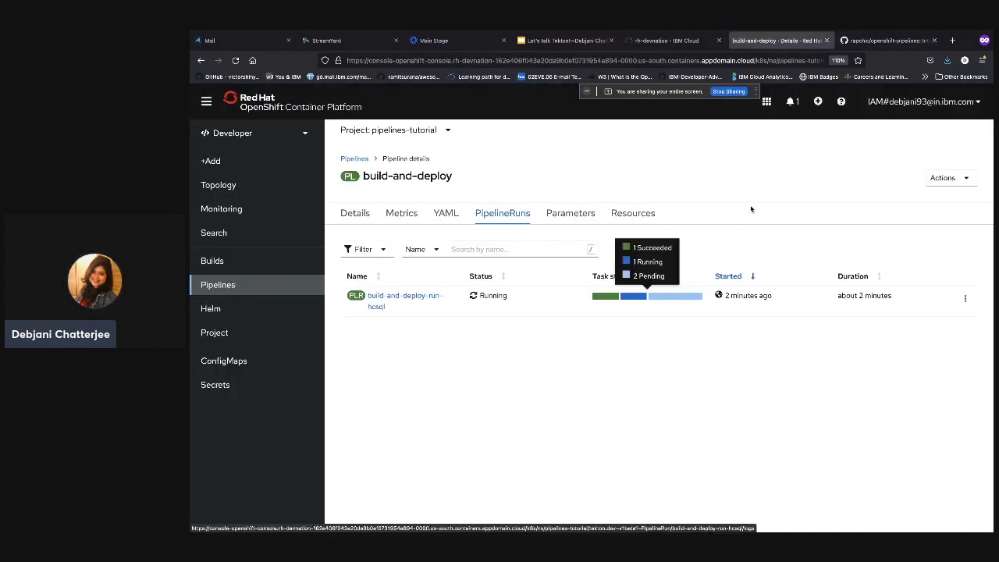
click(884, 41)
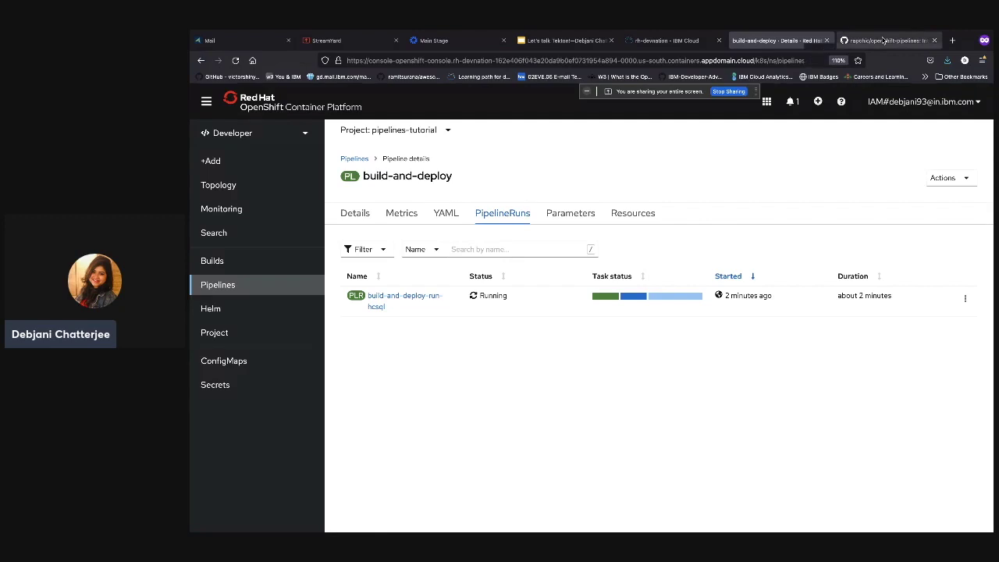
scroll(778, 256, down, 3)
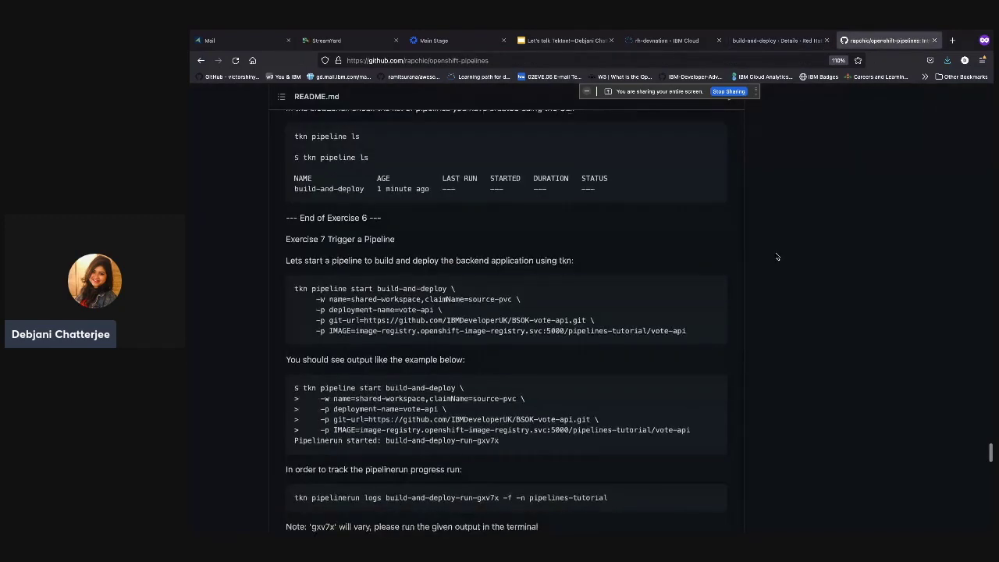
scroll(777, 256, down, 1)
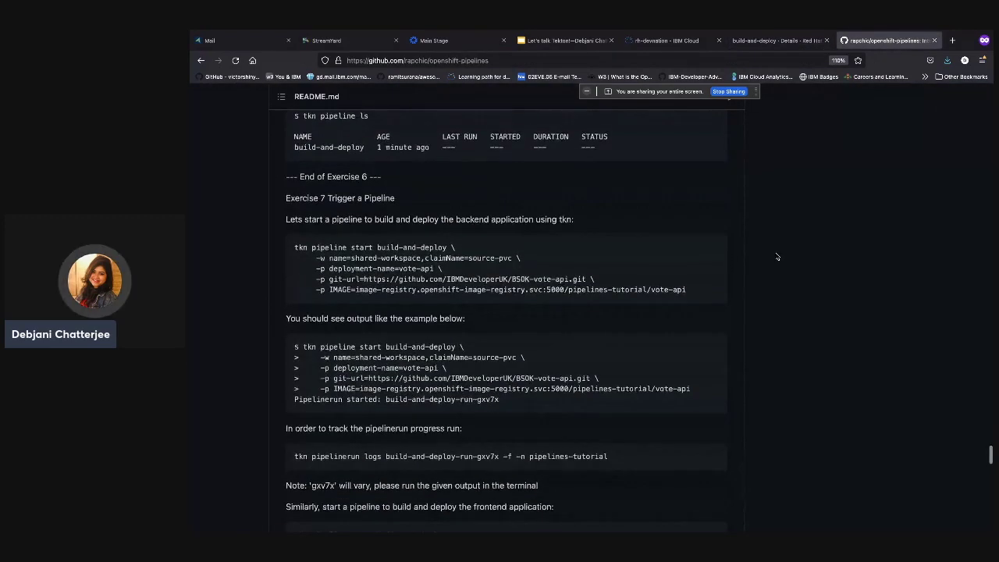
scroll(777, 256, up, 1)
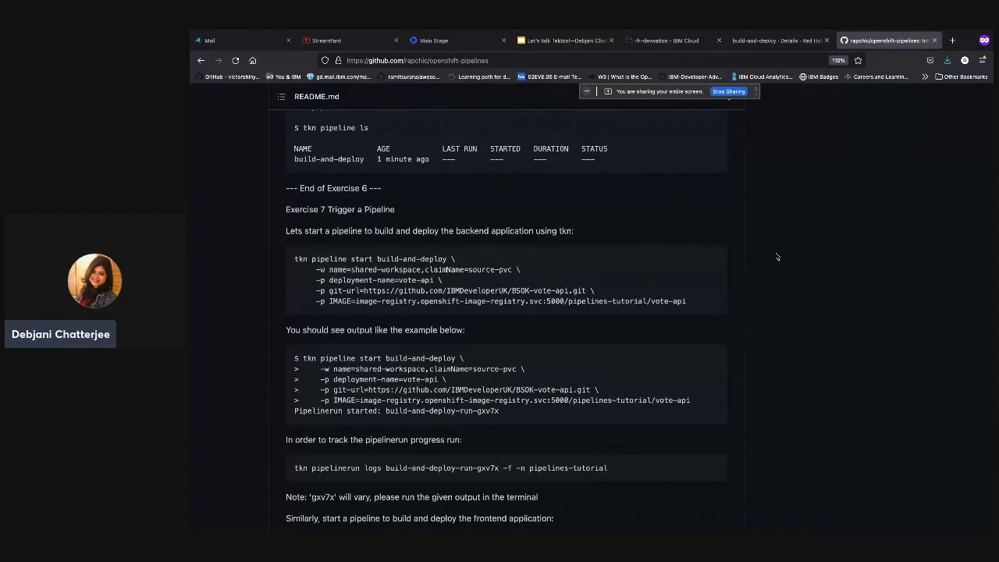
scroll(777, 256, down, 2)
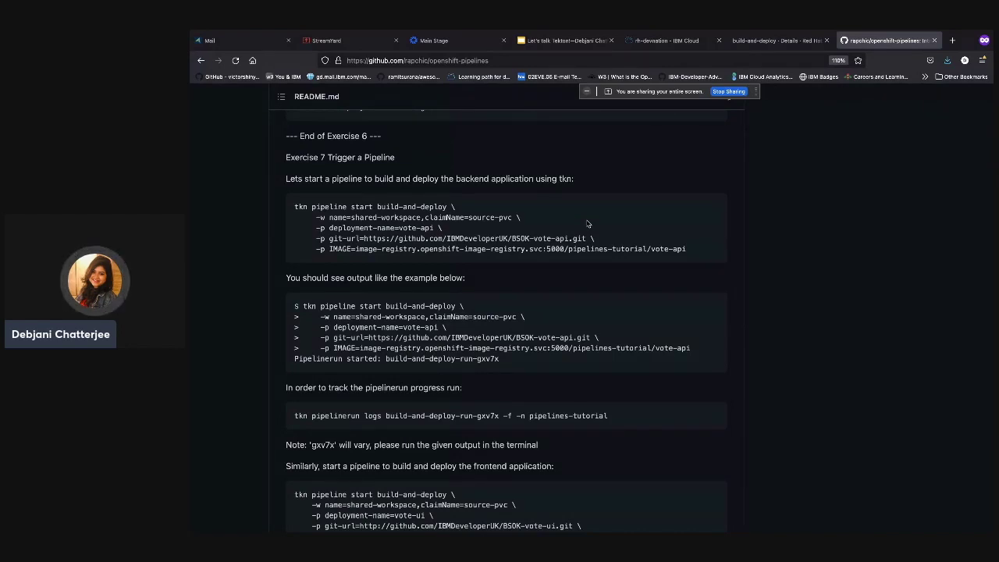
scroll(587, 224, down, 4)
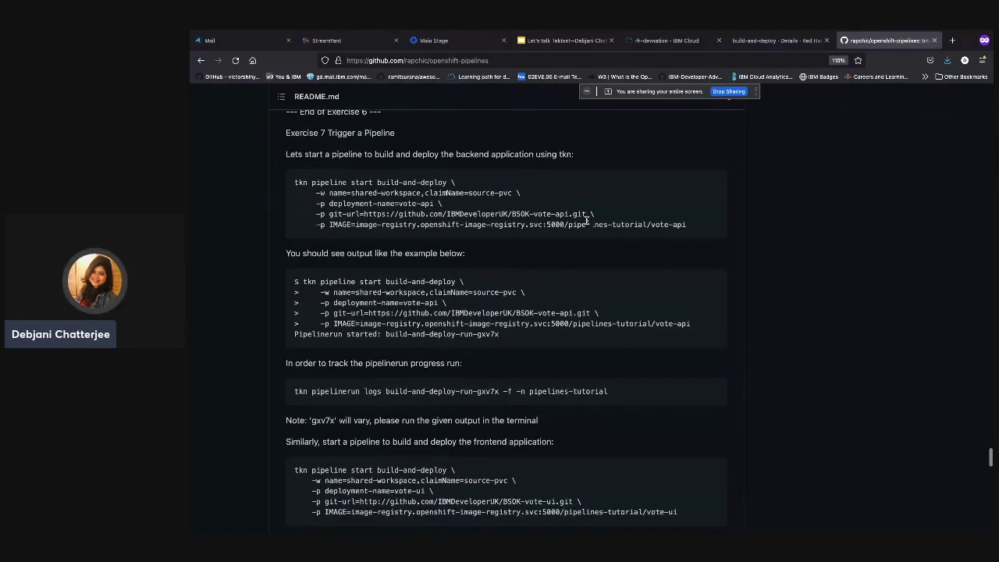
scroll(588, 224, down, 5)
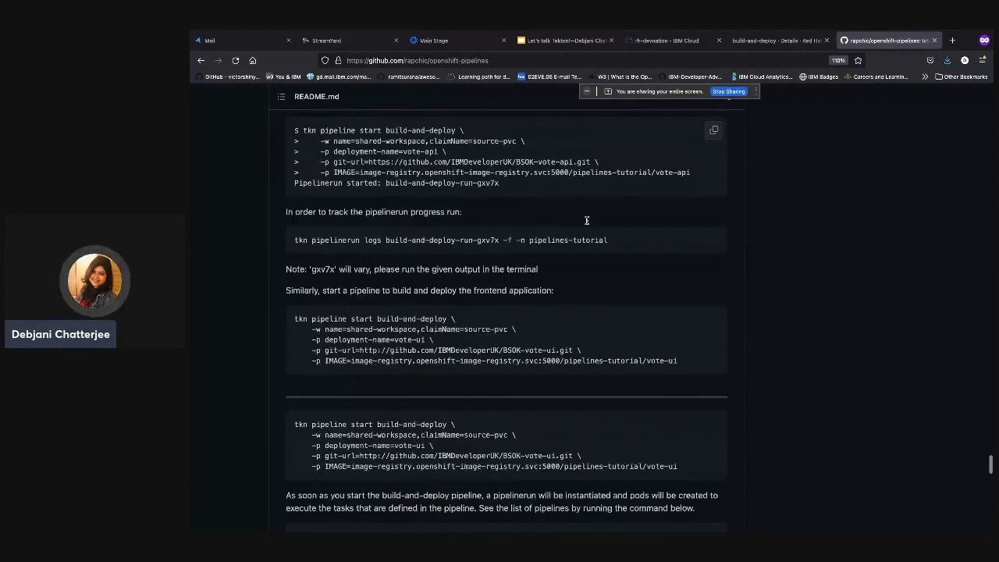
Examine the README's pipelinerun list and log instructions, the expected topology and the Cat vs Dog sample application.
scroll(588, 224, down, 9)
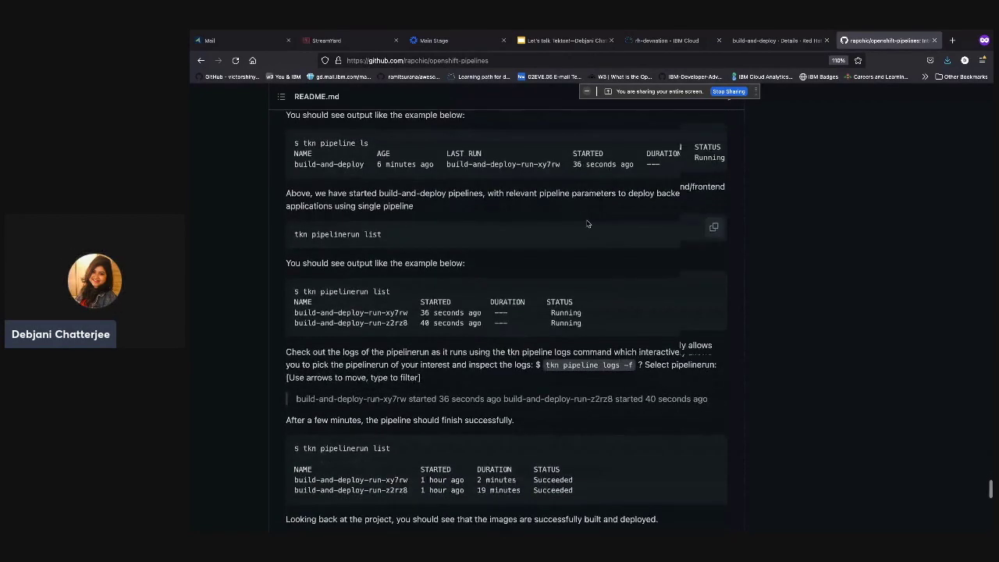
scroll(588, 224, down, 6)
scroll(588, 224, down, 3)
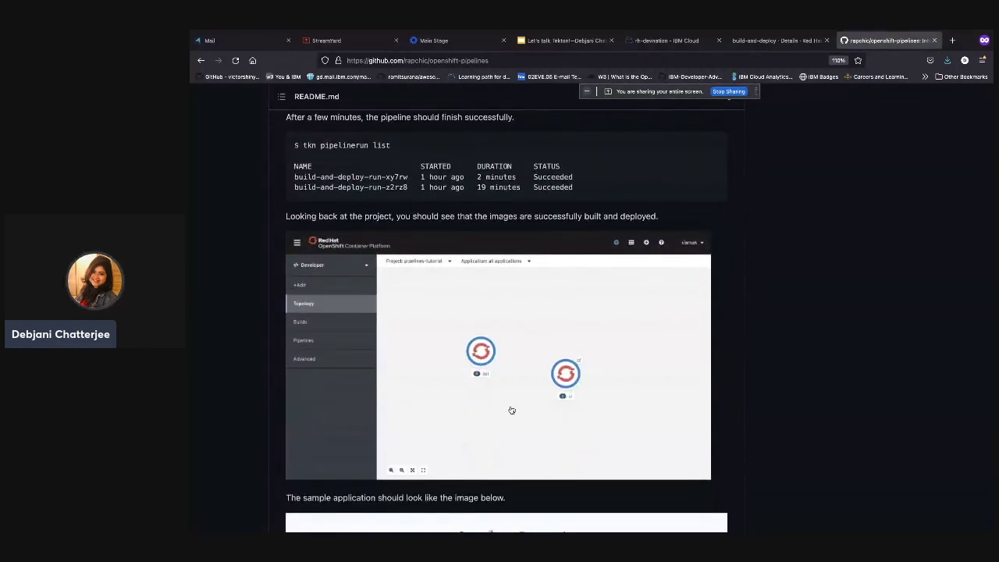
scroll(567, 390, down, 6)
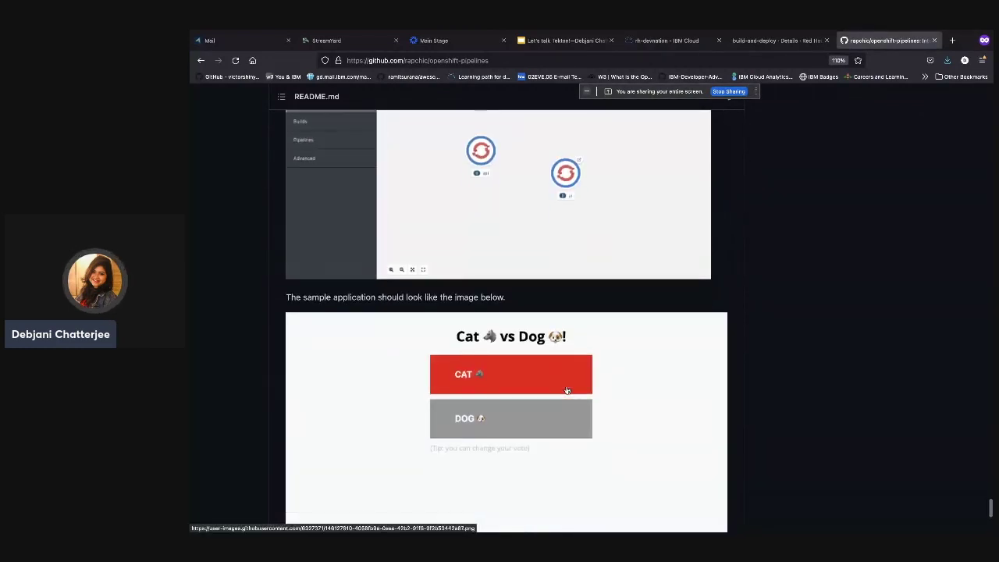
scroll(567, 390, down, 4)
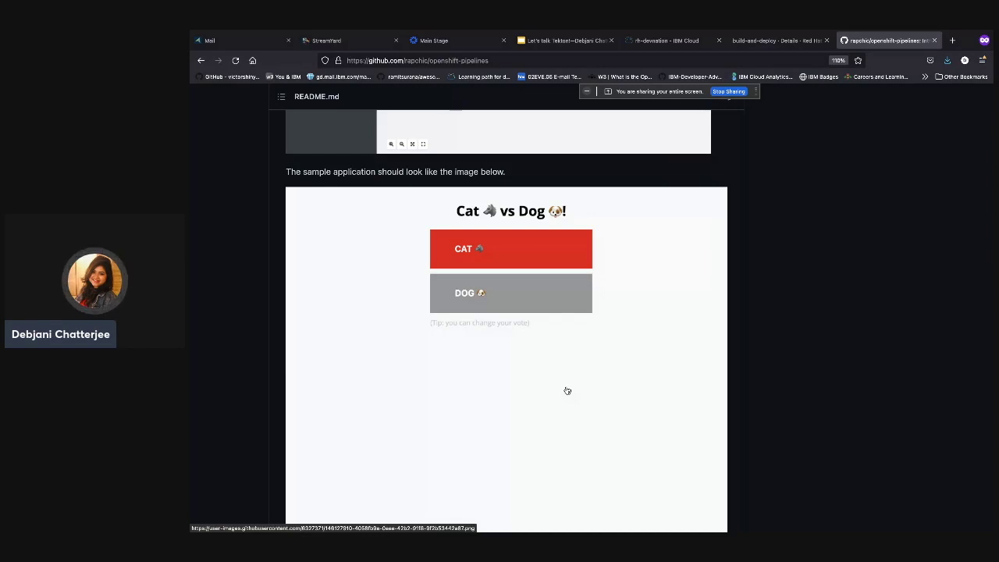
scroll(567, 390, down, 5)
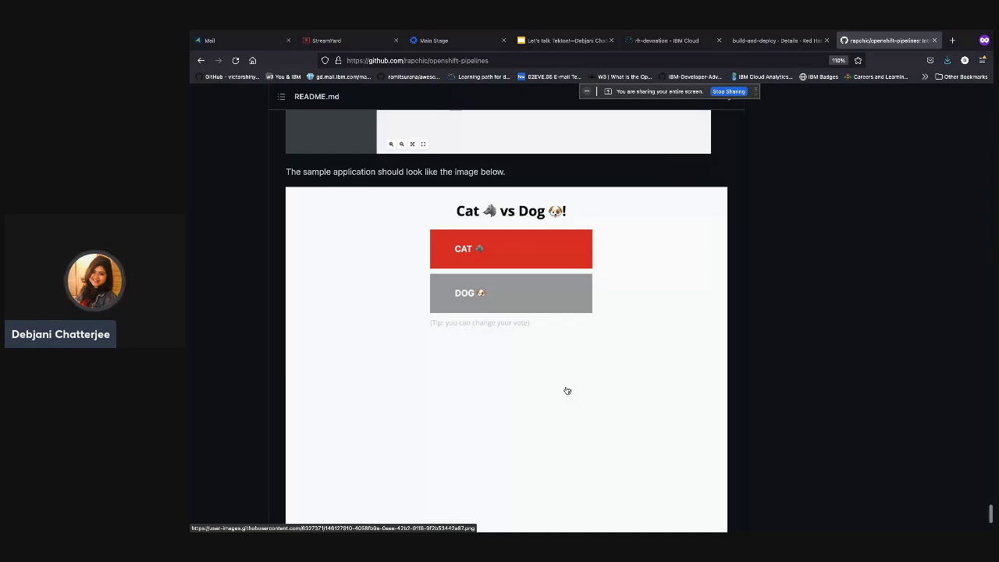
scroll(568, 390, up, 8)
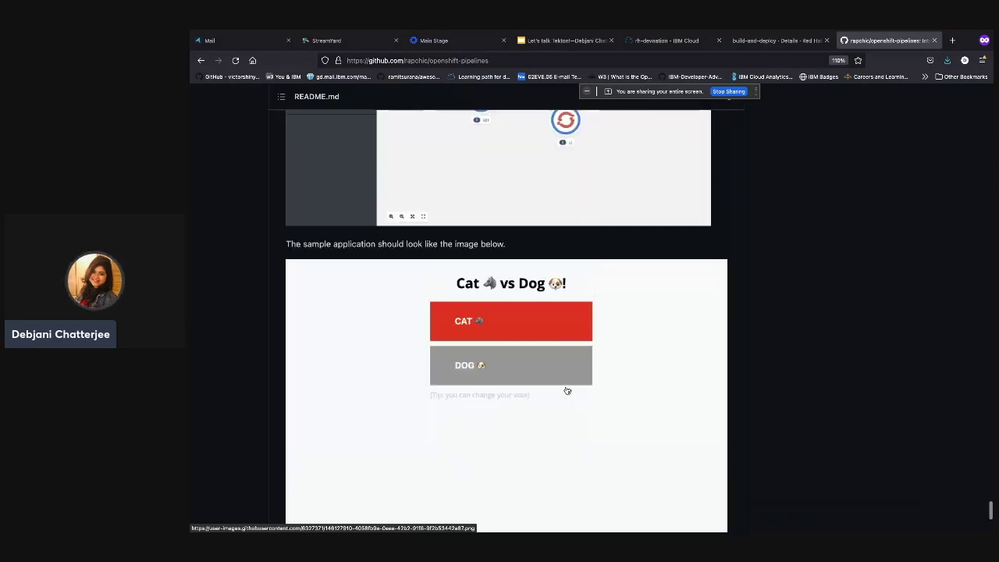
Recheck the pipeline run in the console and go back through the README from the sample application to Exercise 7's start commands.
click(775, 40)
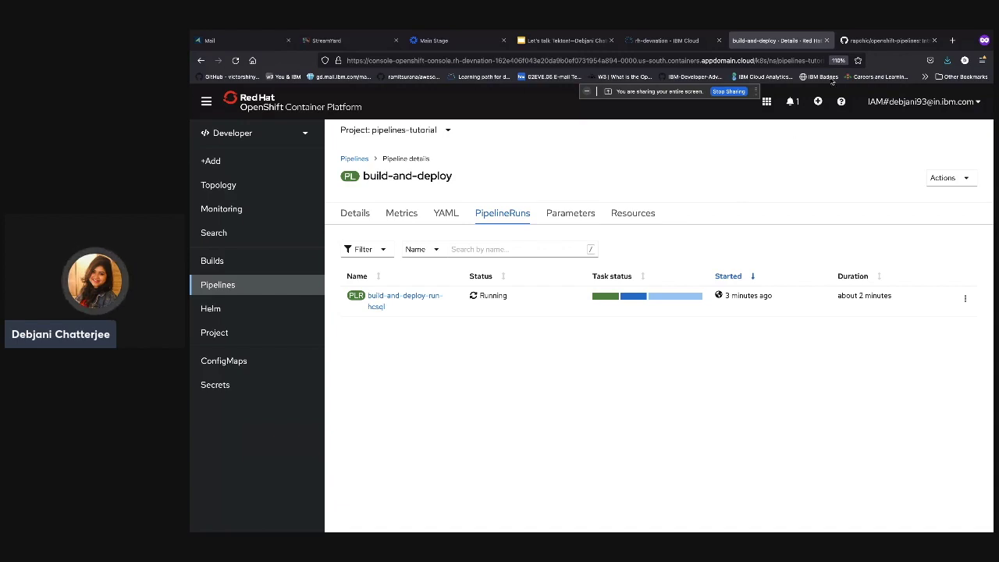
click(849, 43)
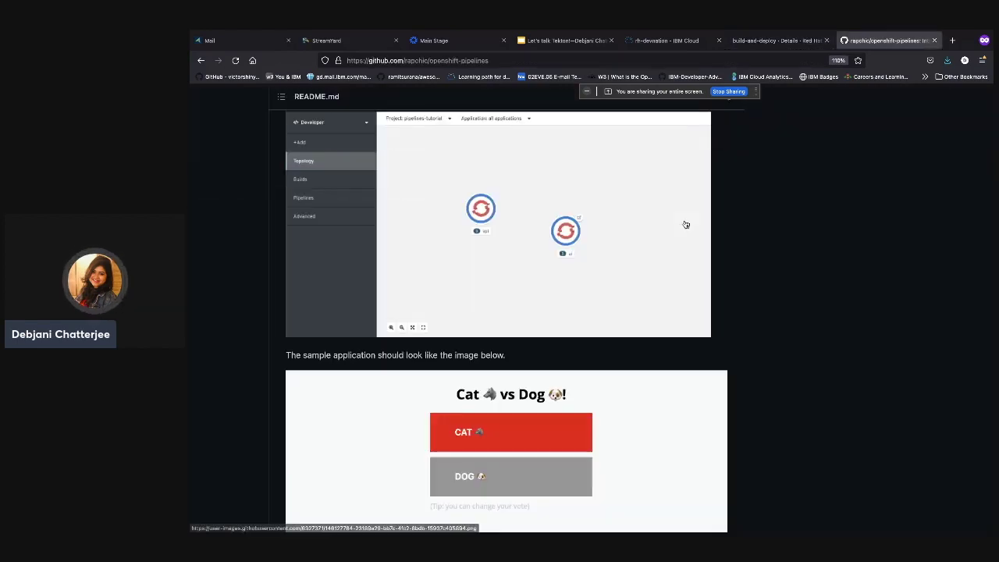
scroll(685, 224, down, 2)
scroll(685, 224, down, 3)
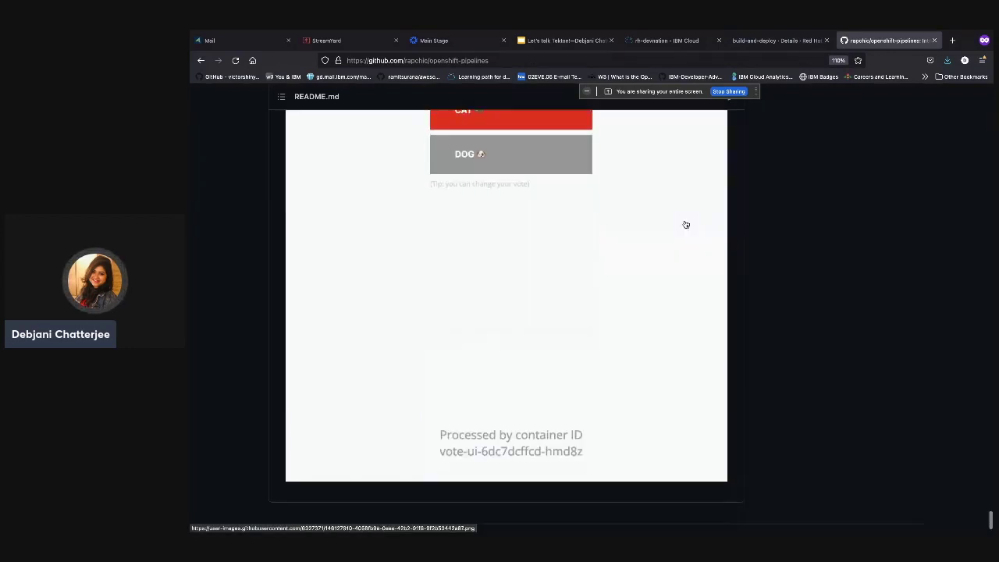
scroll(685, 224, up, 4)
scroll(685, 224, up, 4)
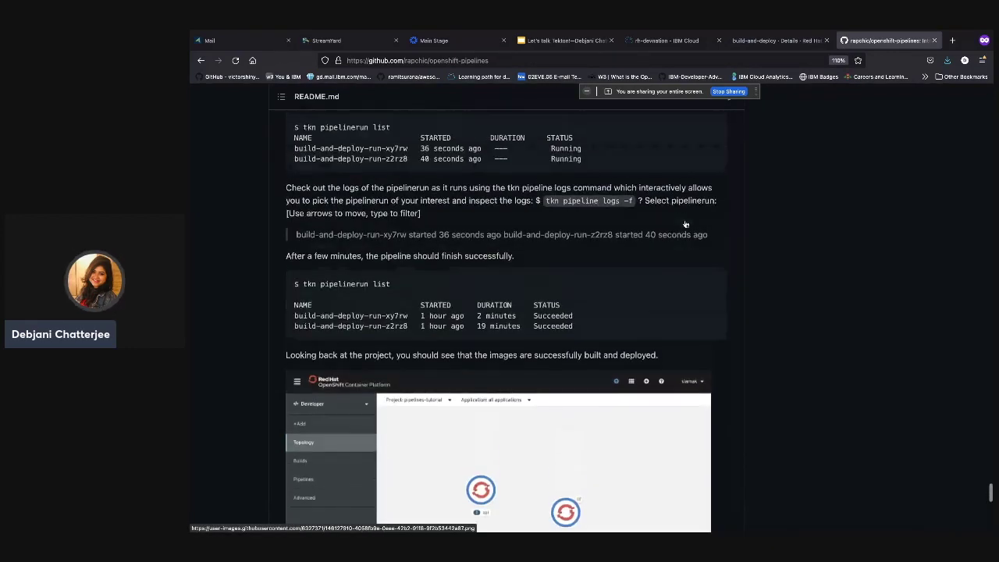
scroll(685, 224, up, 5)
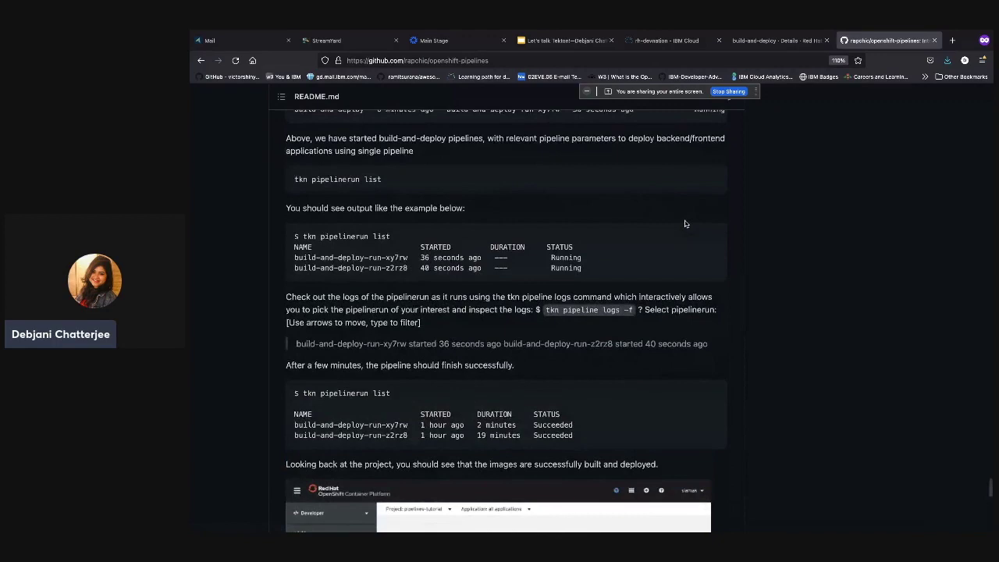
scroll(685, 224, up, 4)
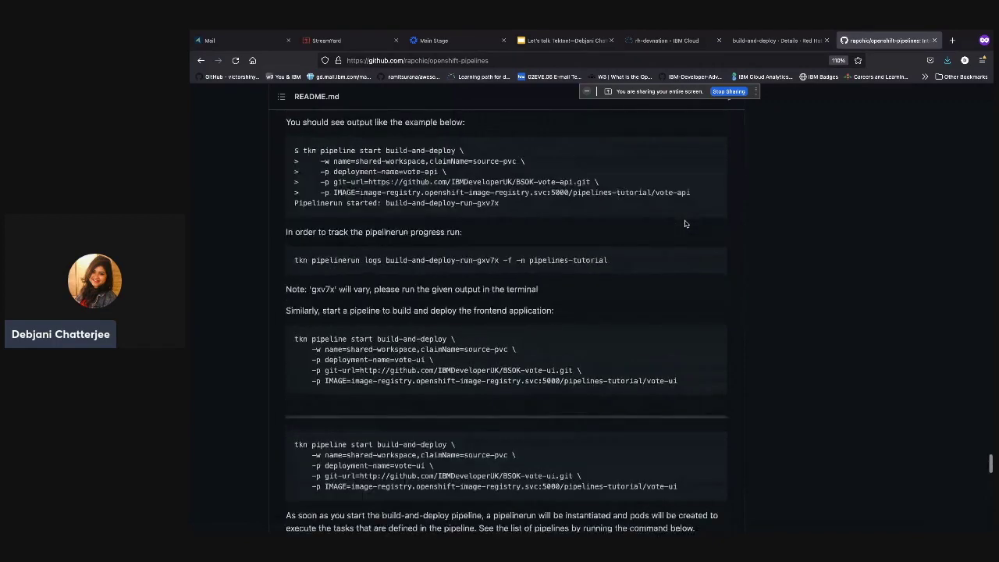
scroll(685, 224, up, 1)
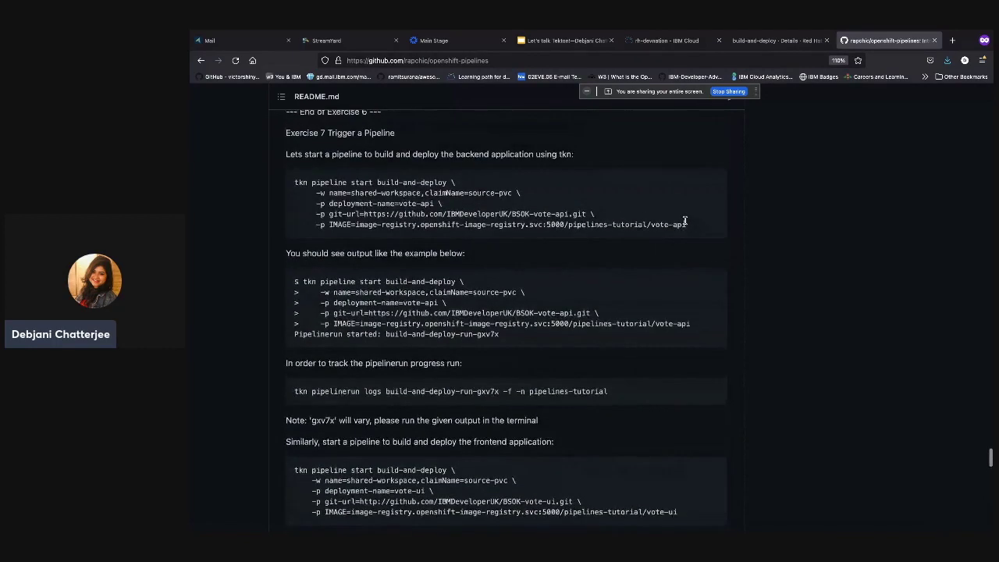
Check the run's logs in the terminal and review the README's tkn pipeline start command for the vote-ui frontend.
scroll(686, 224, down, 1)
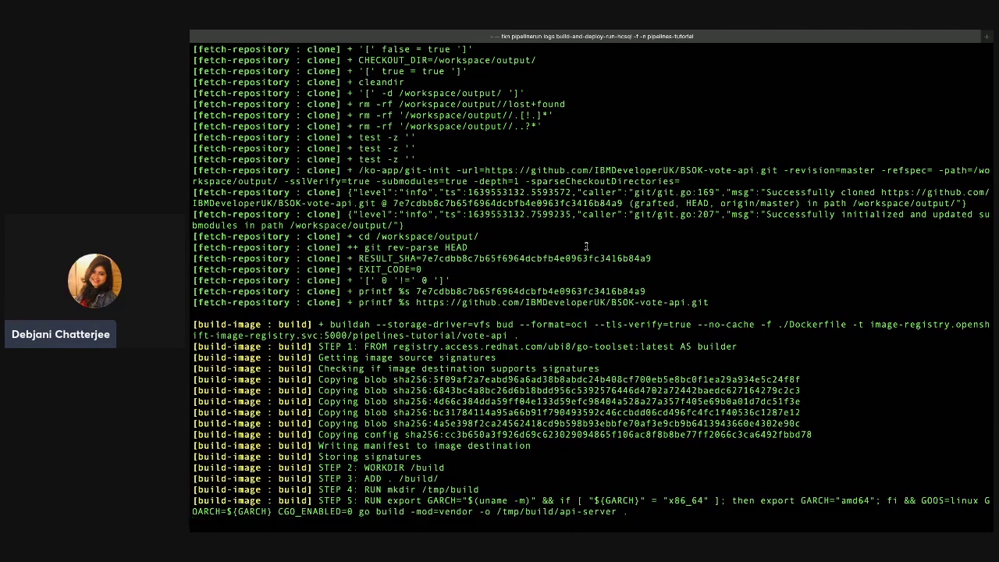
key(ctrl+Right)
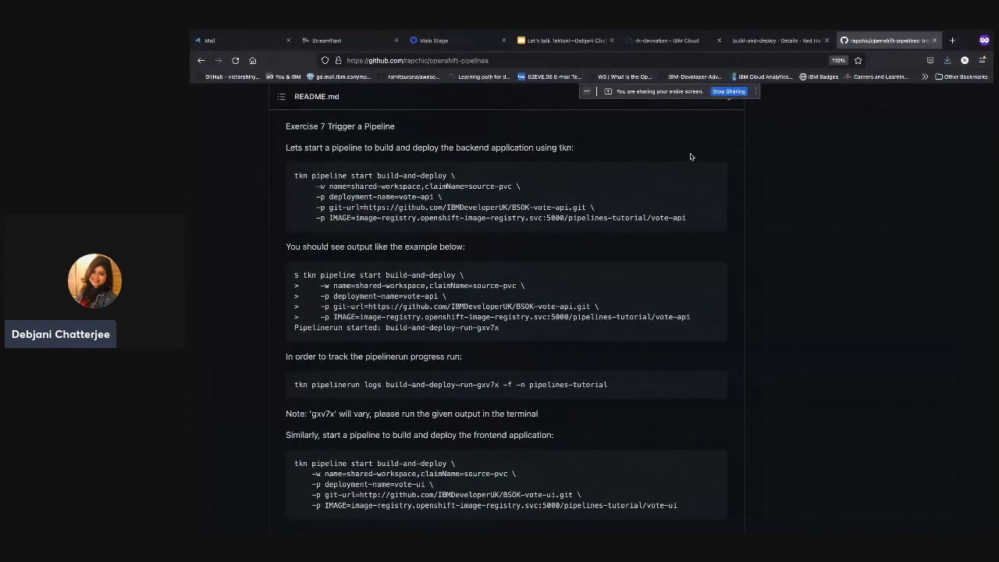
scroll(680, 169, down, 5)
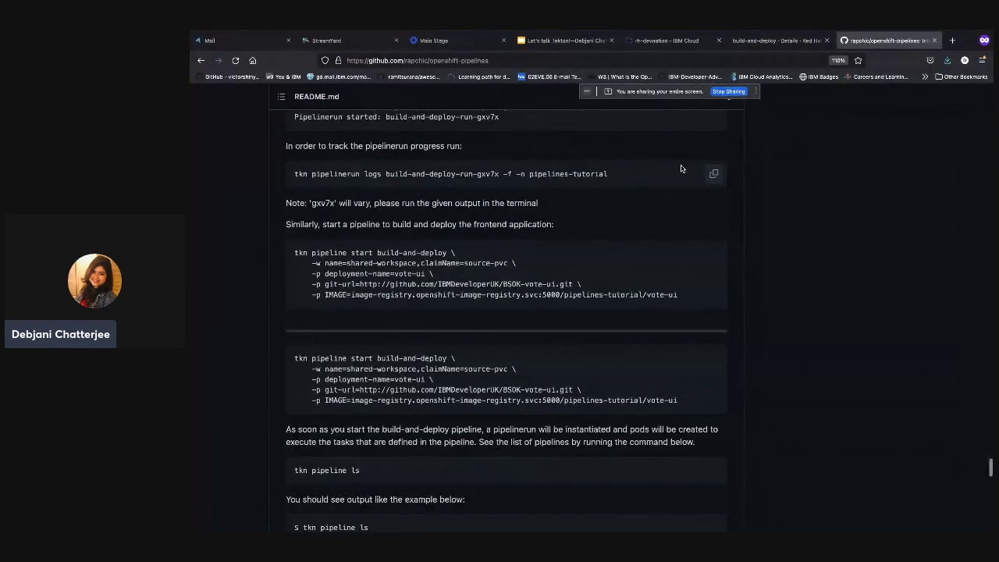
scroll(680, 169, up, 2)
scroll(681, 169, down, 5)
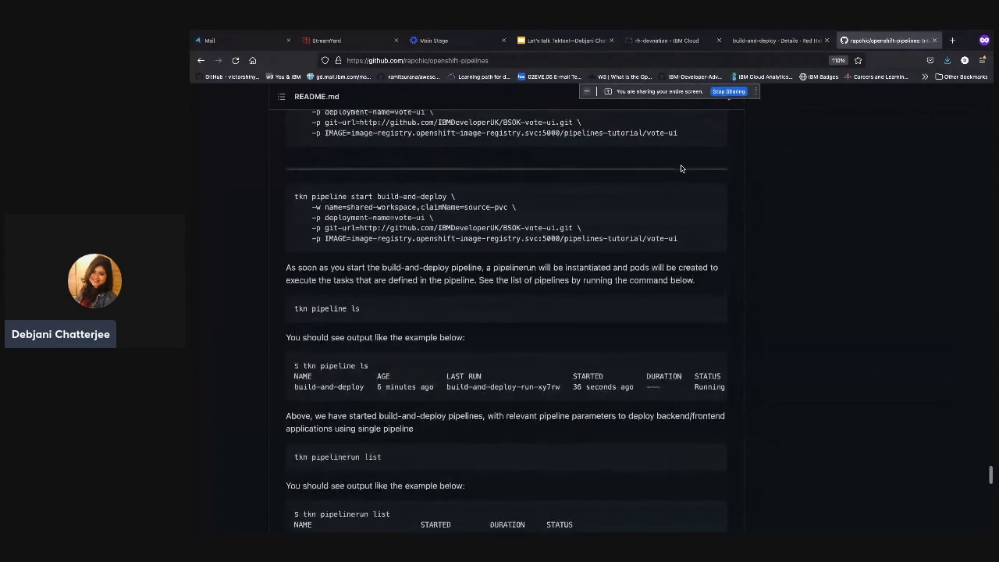
scroll(680, 168, down, 1)
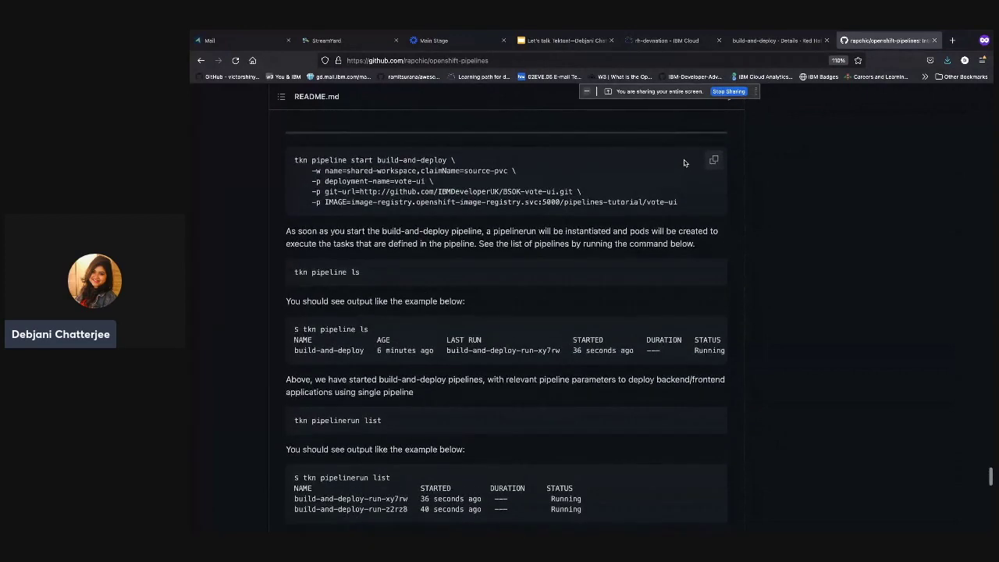
scroll(684, 162, up, 3)
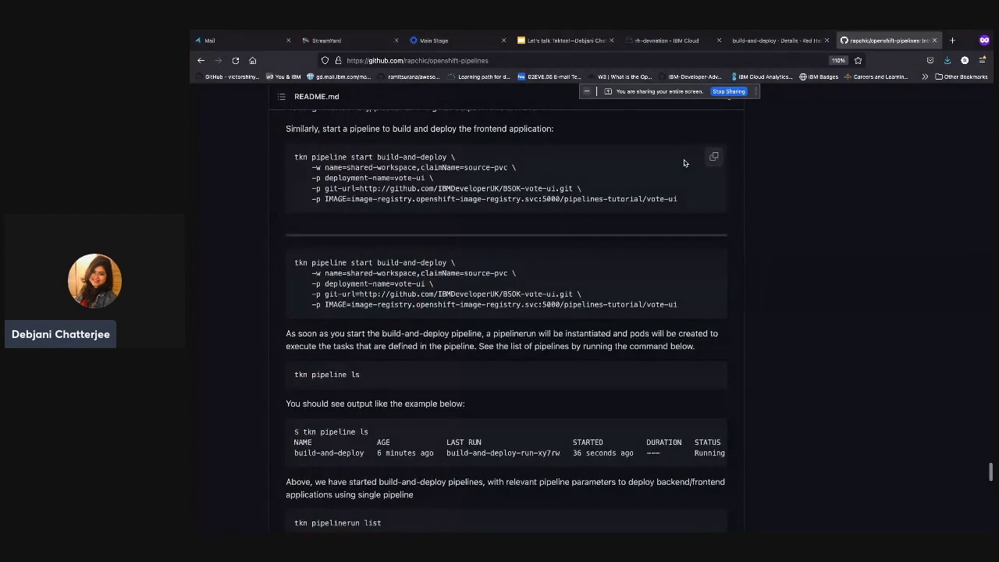
scroll(683, 162, up, 1)
key(ctrl+Left)
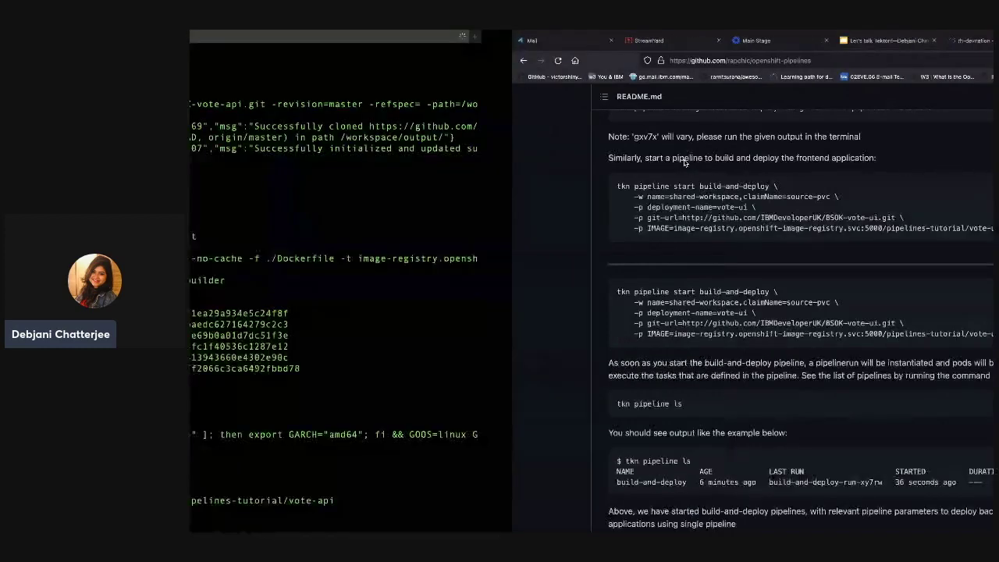